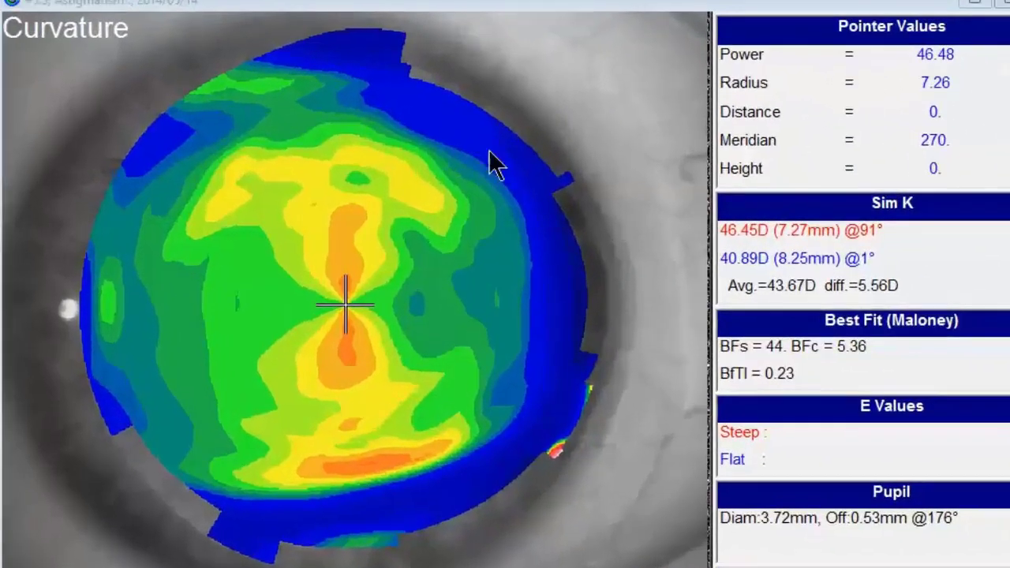
# - Open the photo/process view for the right-eye curvature map and start editing the ring dots
pyautogui.rightClick(474, 175)
pyautogui.click(544, 163)
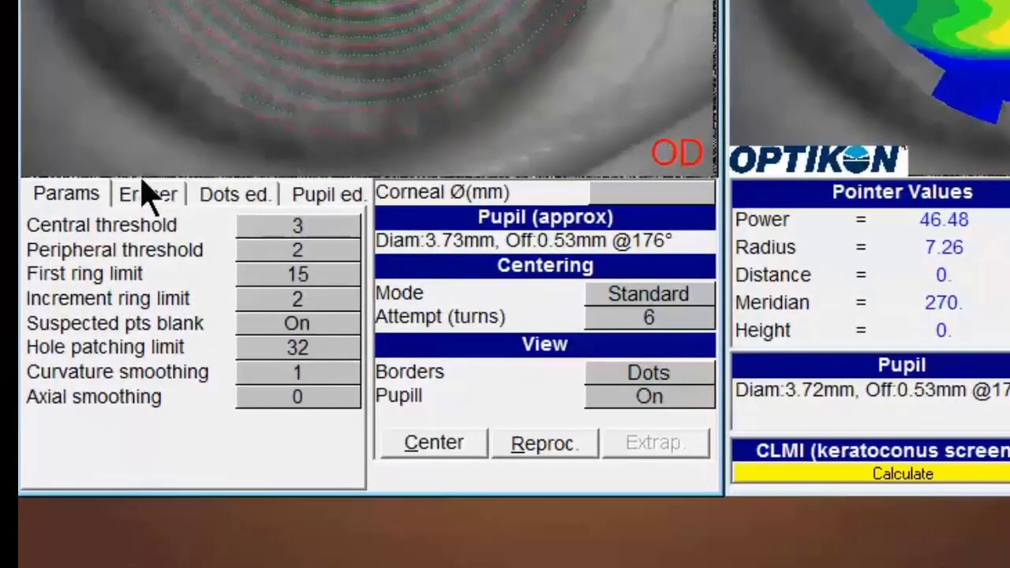
pyautogui.click(248, 214)
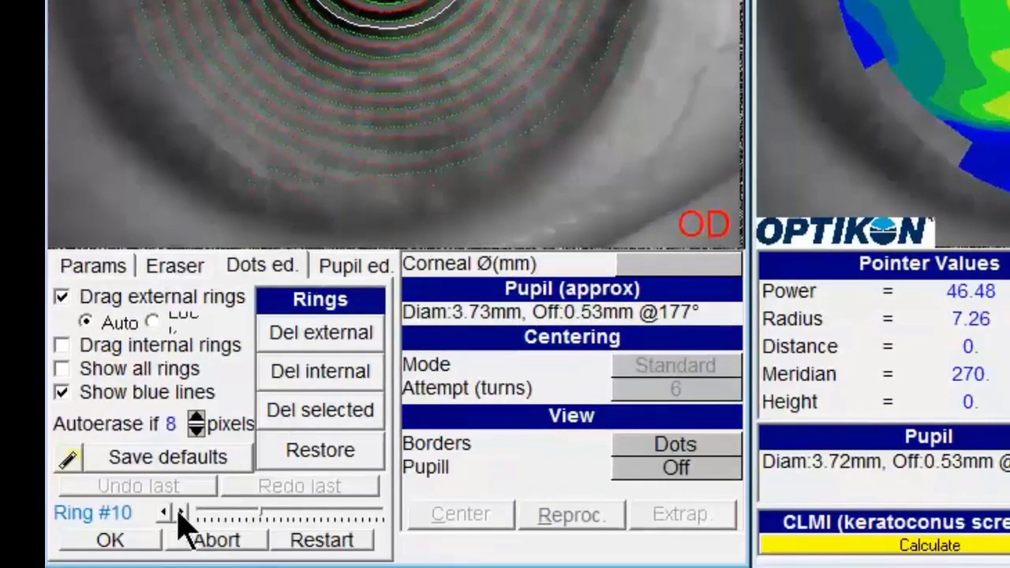
# - Check the traced outline of each ring outward up to ring #20
pyautogui.click(180, 513)
pyautogui.click(180, 512)
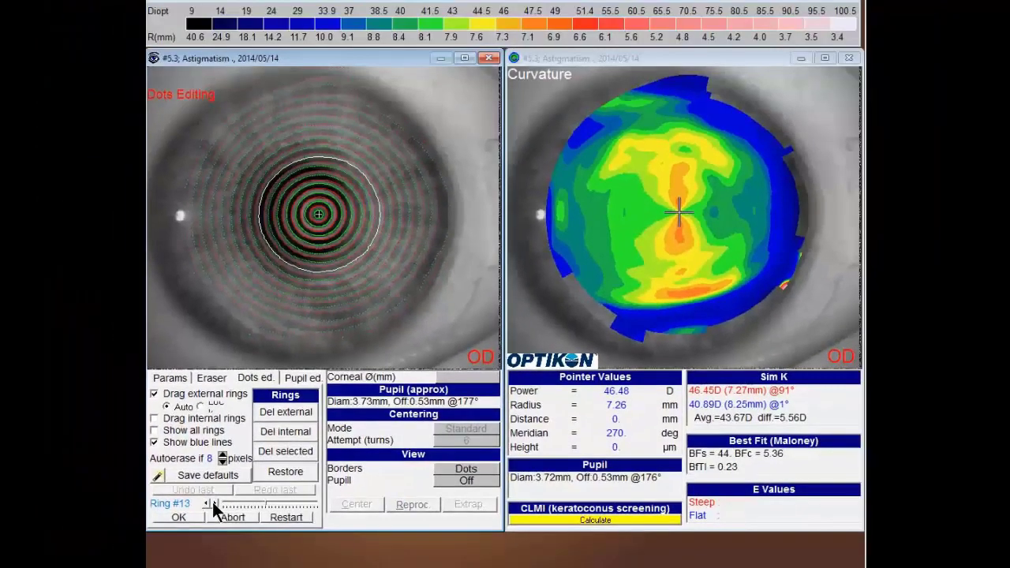
pyautogui.click(206, 503)
pyautogui.click(206, 503)
pyautogui.click(206, 503)
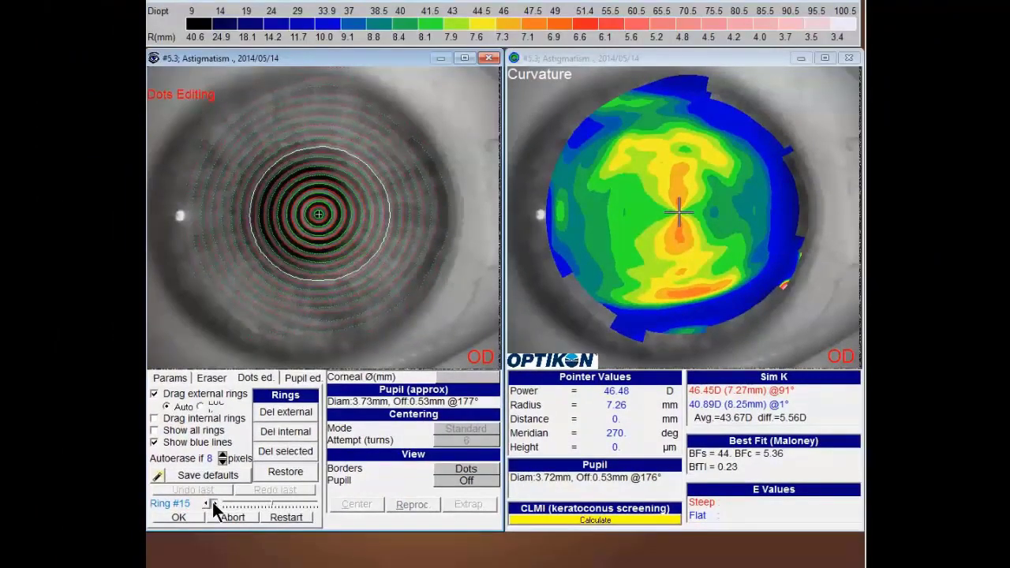
pyautogui.click(213, 502)
pyautogui.click(213, 503)
pyautogui.click(213, 503)
pyautogui.click(213, 502)
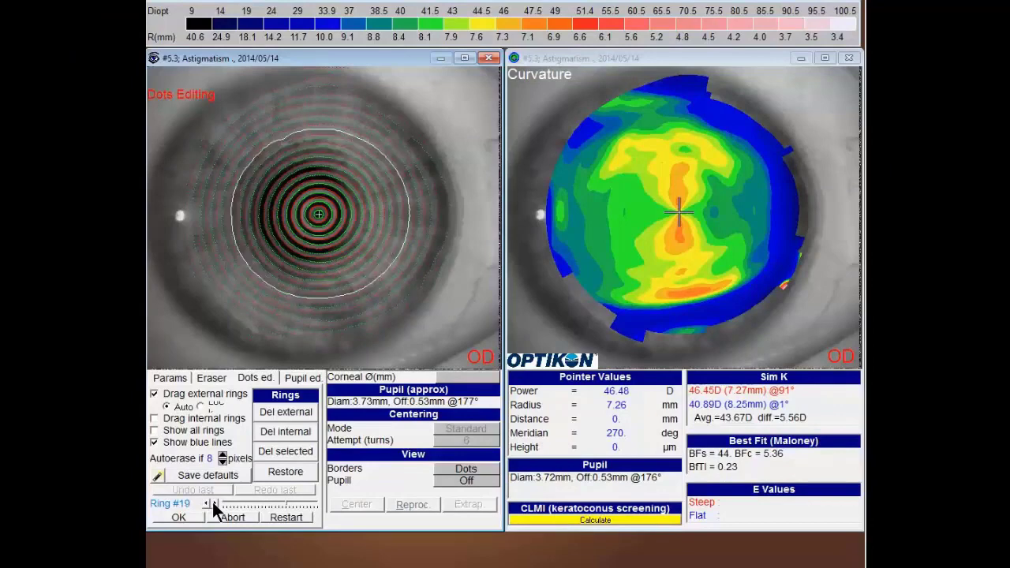
pyautogui.click(213, 503)
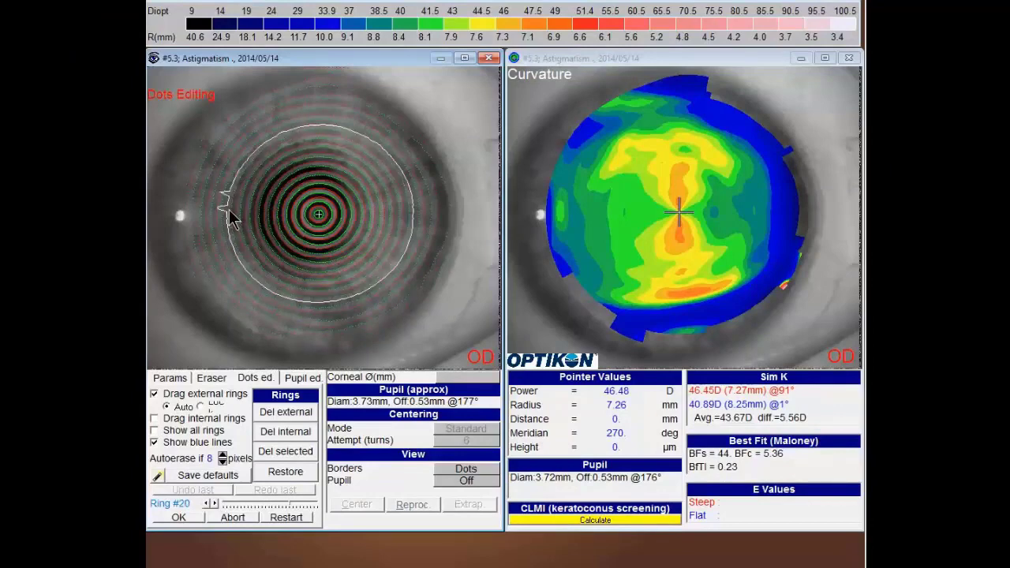
# - Smooth out the stray spikes on the left side of rings #20 and #21
pyautogui.moveTo(227, 213); pyautogui.dragTo(233, 214)
pyautogui.click(215, 504)
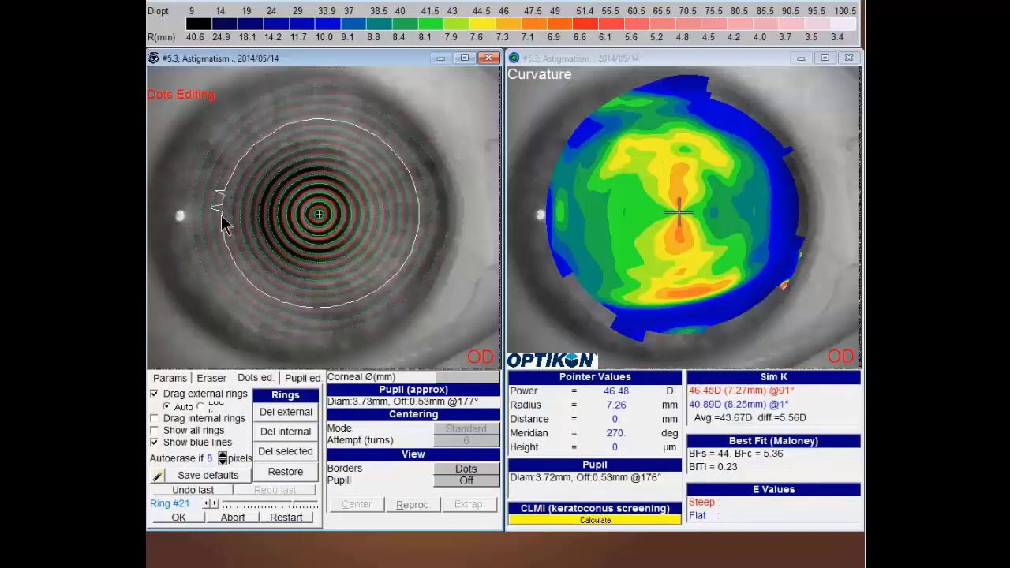
pyautogui.moveTo(219, 198); pyautogui.dragTo(224, 192)
pyautogui.click(214, 504)
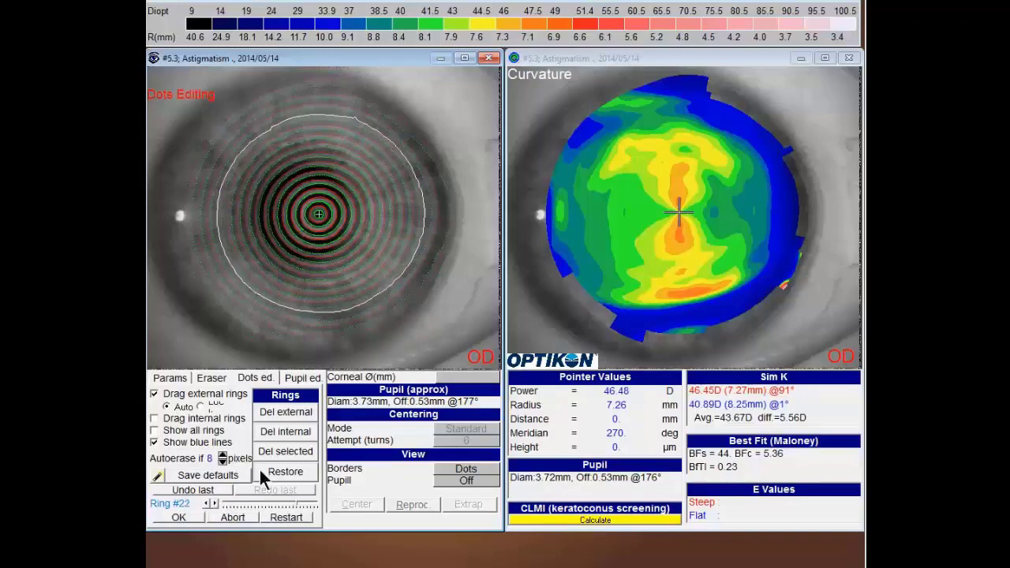
# - Check ring #23, then correct the misplaced dots along the right side of ring #24, including its upper-right spike
pyautogui.click(215, 503)
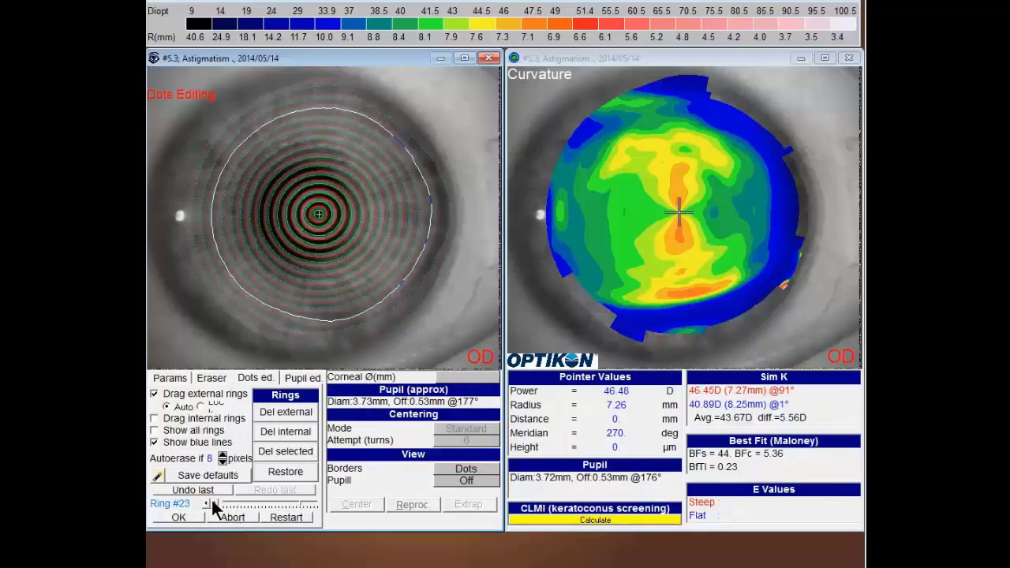
pyautogui.click(214, 503)
pyautogui.moveTo(426, 250); pyautogui.dragTo(434, 226)
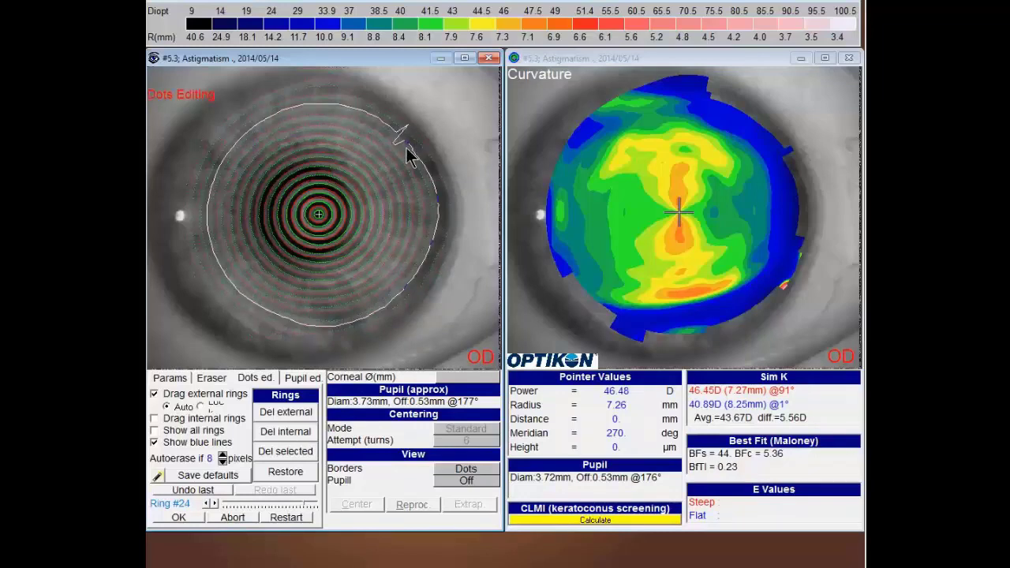
pyautogui.moveTo(401, 131); pyautogui.dragTo(392, 129)
# - Review the outermost rings, return to ring #24 and delete external rings #25 to #28
pyautogui.click(216, 502)
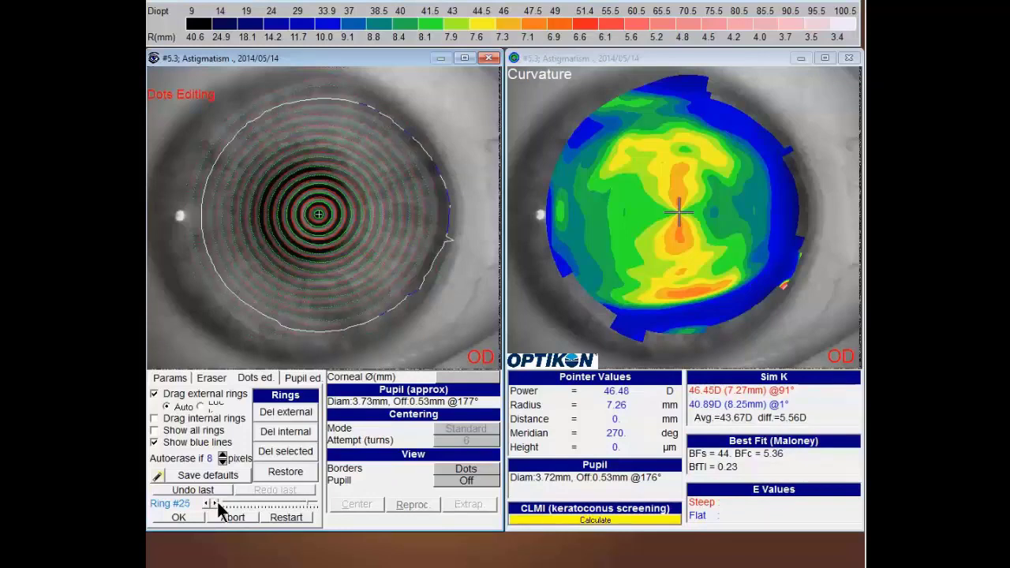
pyautogui.click(216, 502)
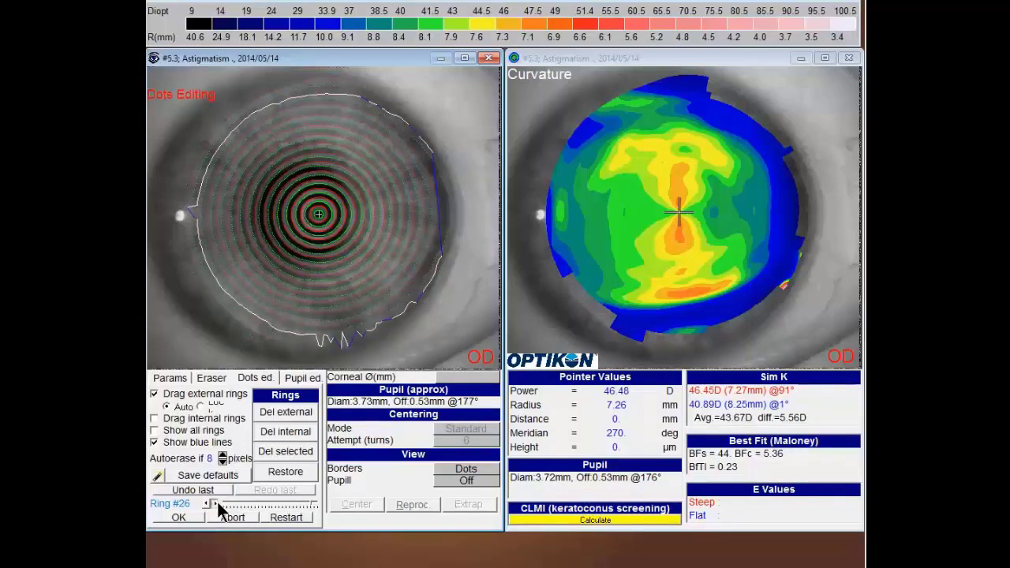
pyautogui.click(217, 503)
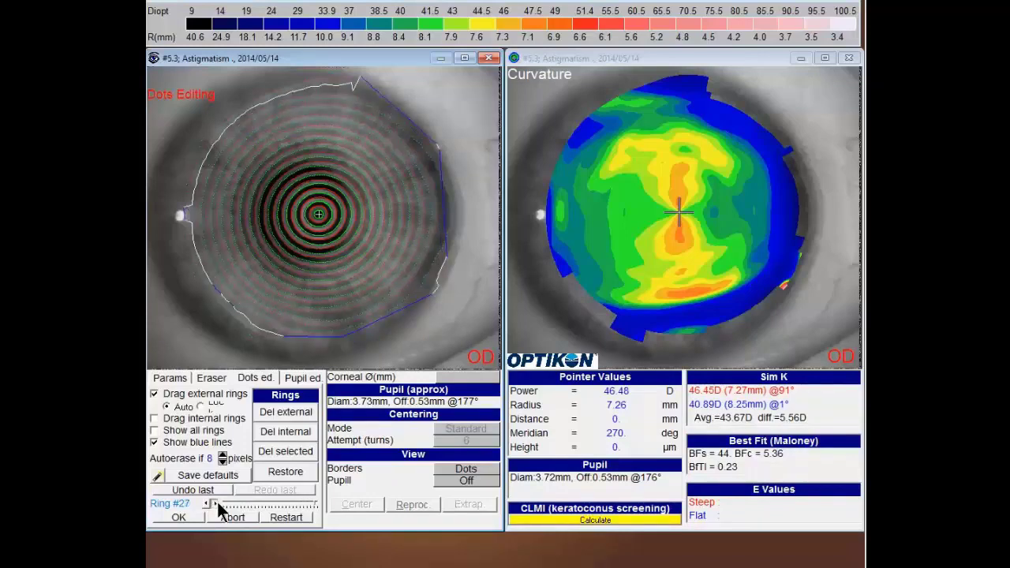
pyautogui.click(215, 503)
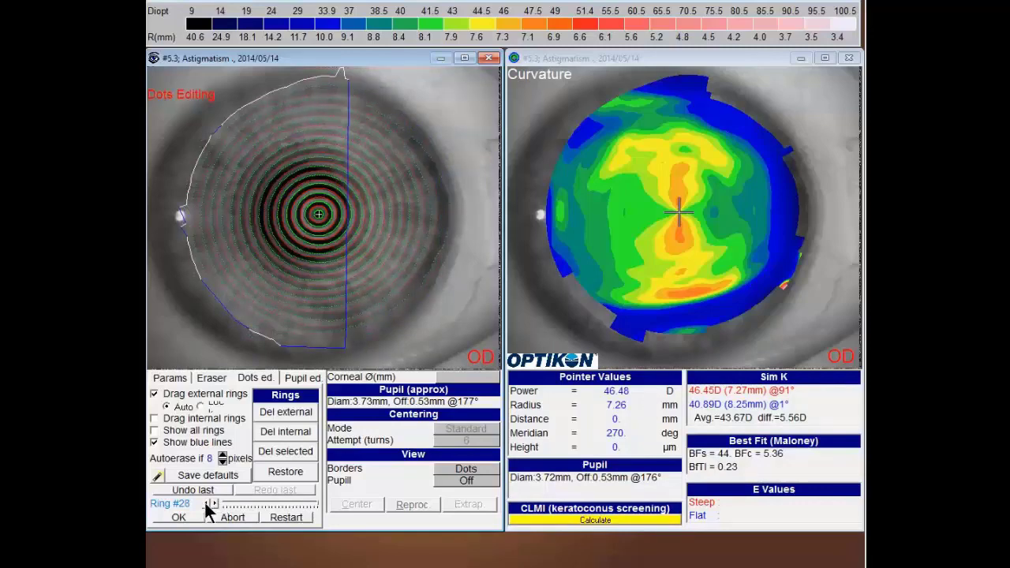
pyautogui.click(206, 503)
pyautogui.click(206, 503)
pyautogui.click(206, 504)
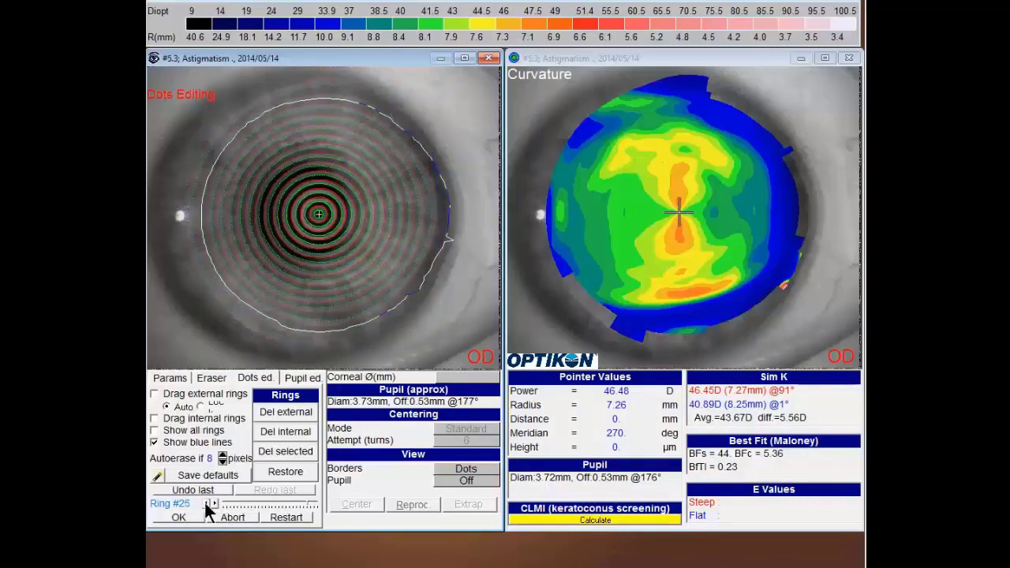
pyautogui.click(206, 504)
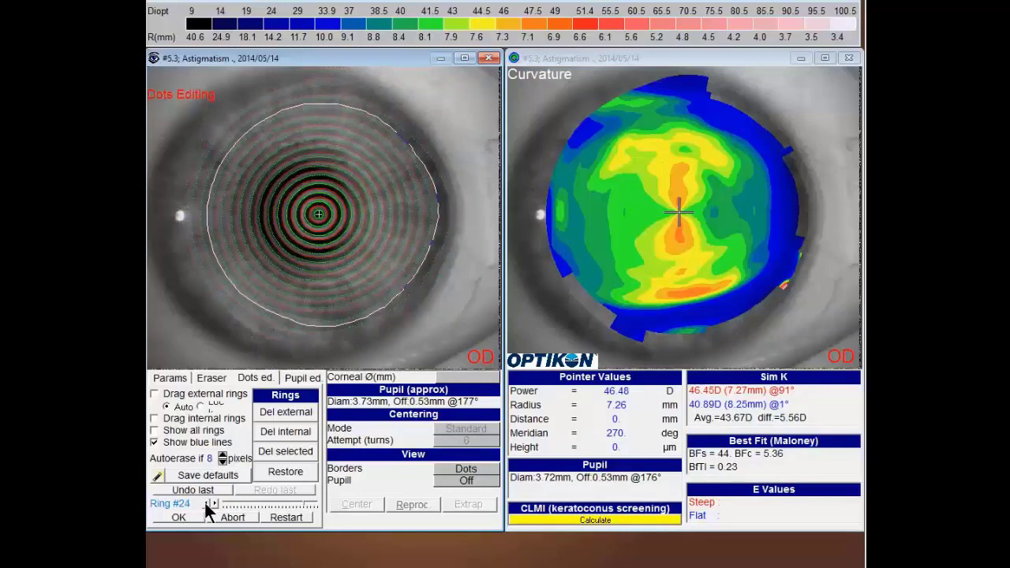
pyautogui.click(280, 413)
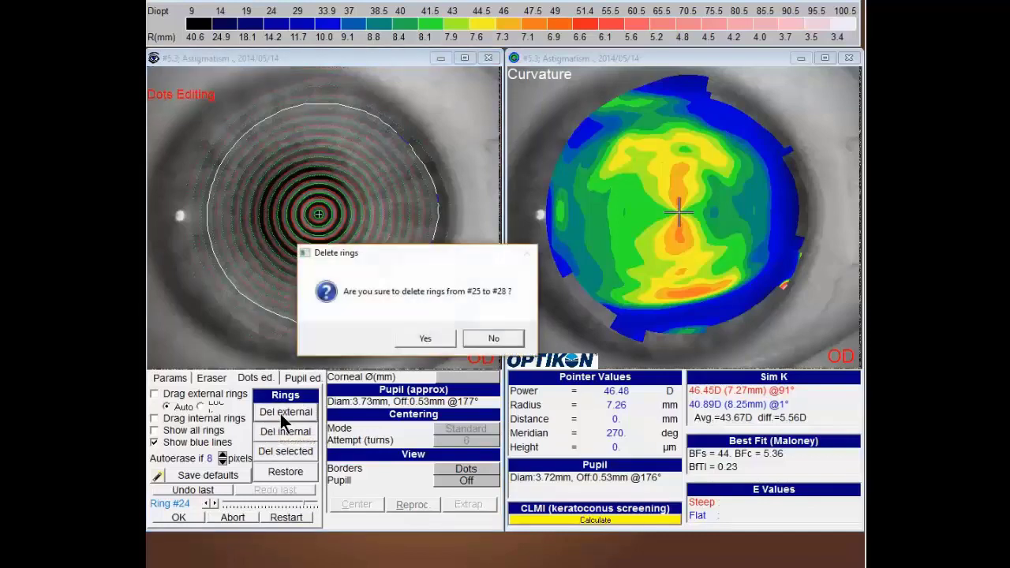
pyautogui.click(425, 338)
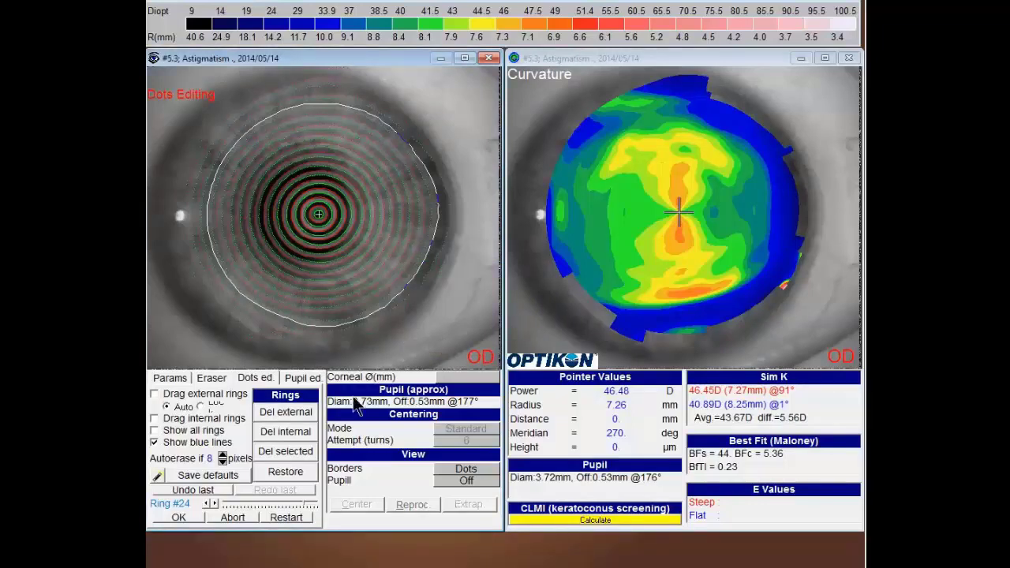
# - Accept the edited rings and close the photo window
pyautogui.click(179, 517)
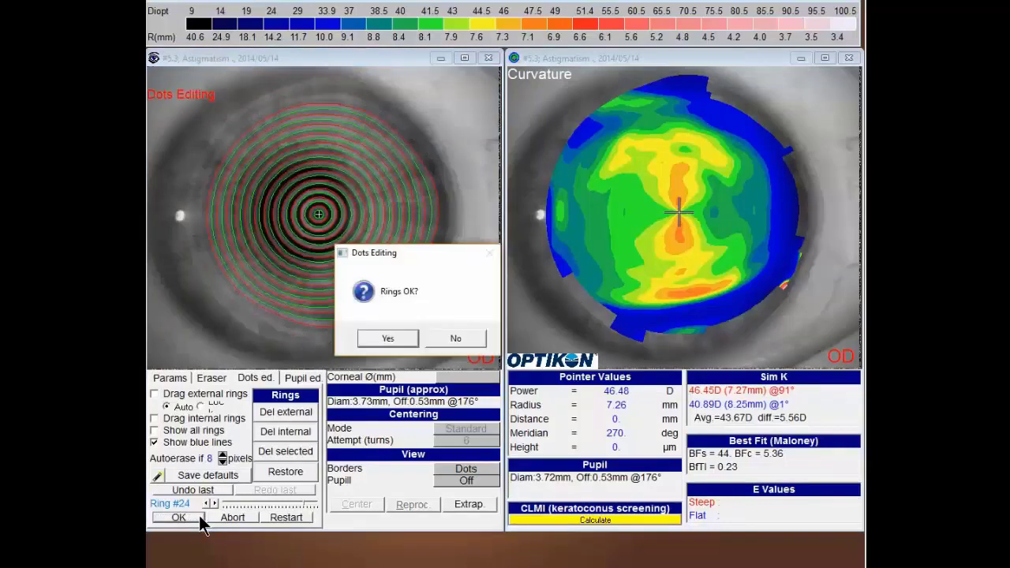
pyautogui.click(389, 338)
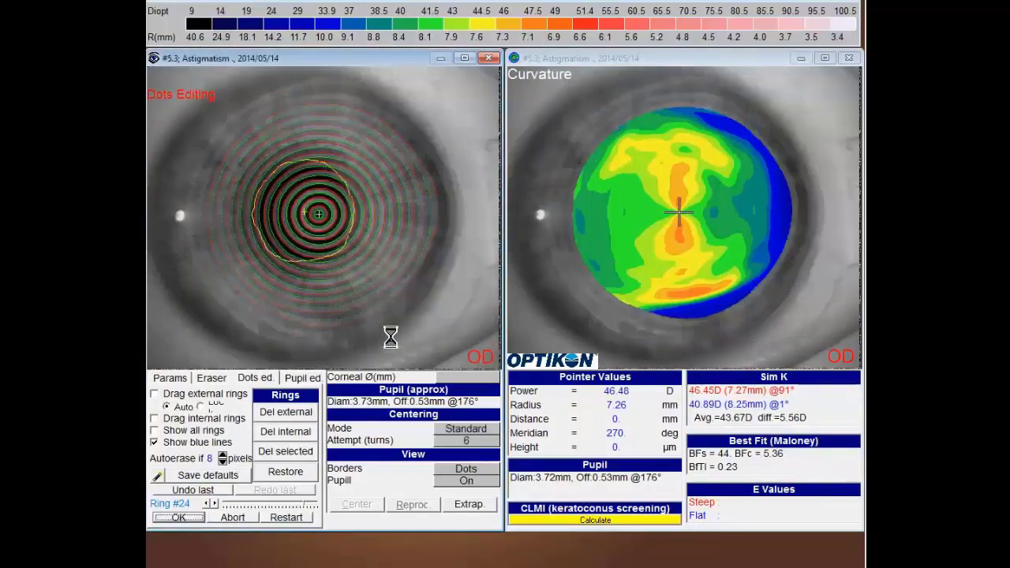
pyautogui.click(490, 58)
pyautogui.click(401, 337)
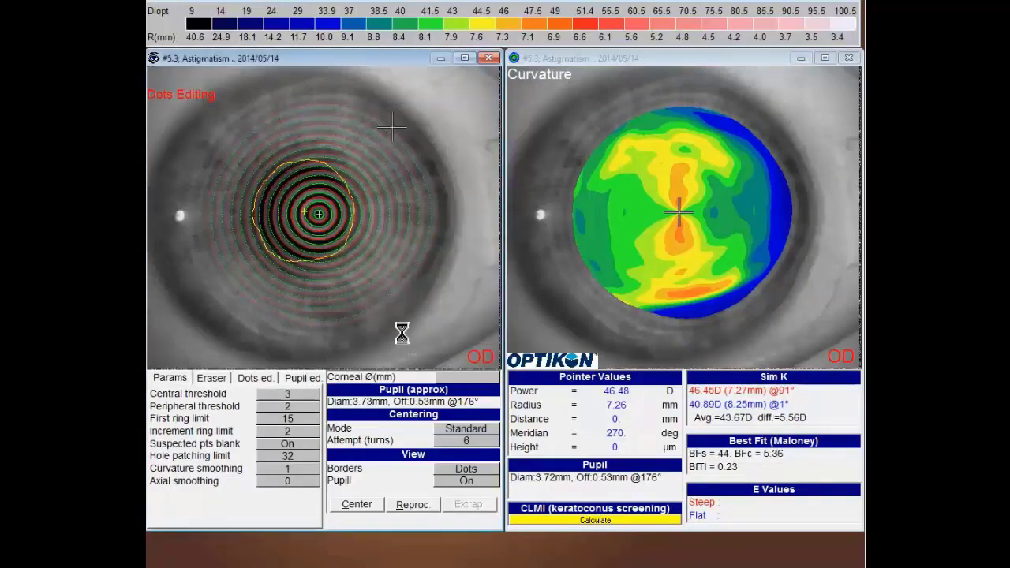
# - Reopen the photo/process view and extrapolate the rings by fitting a circle through three points on the scleral border
pyautogui.rightClick(546, 189)
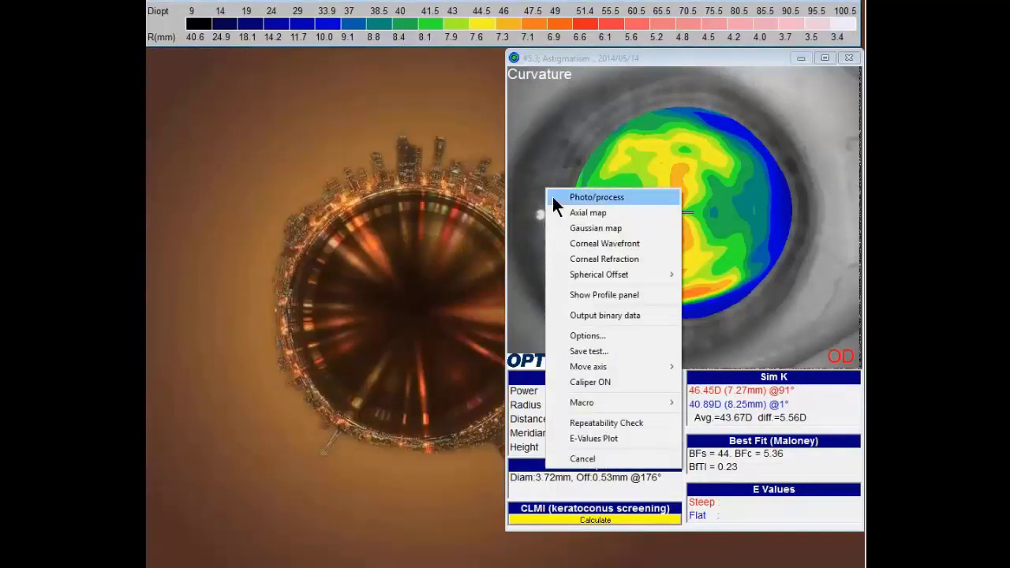
pyautogui.click(577, 197)
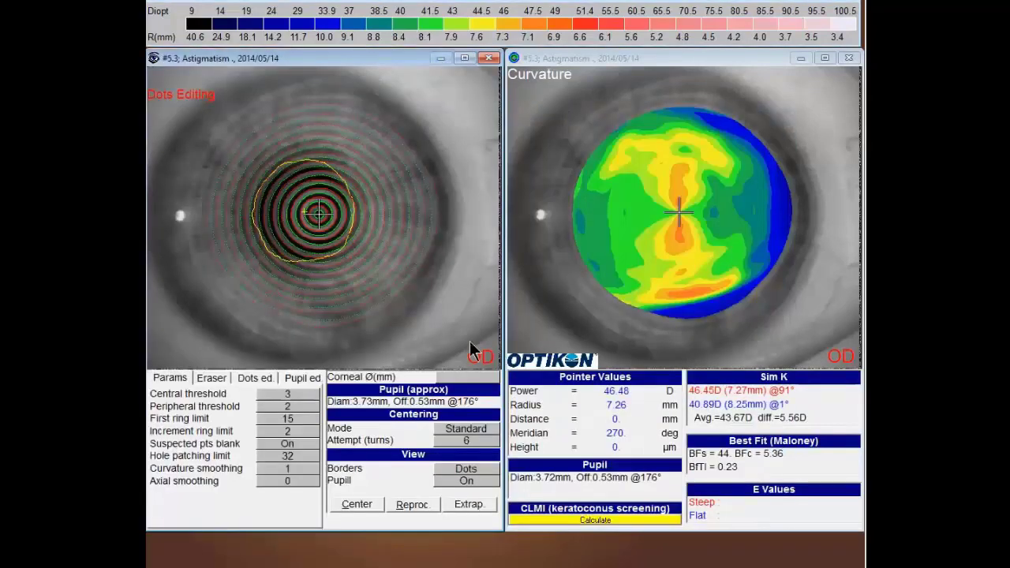
pyautogui.click(458, 503)
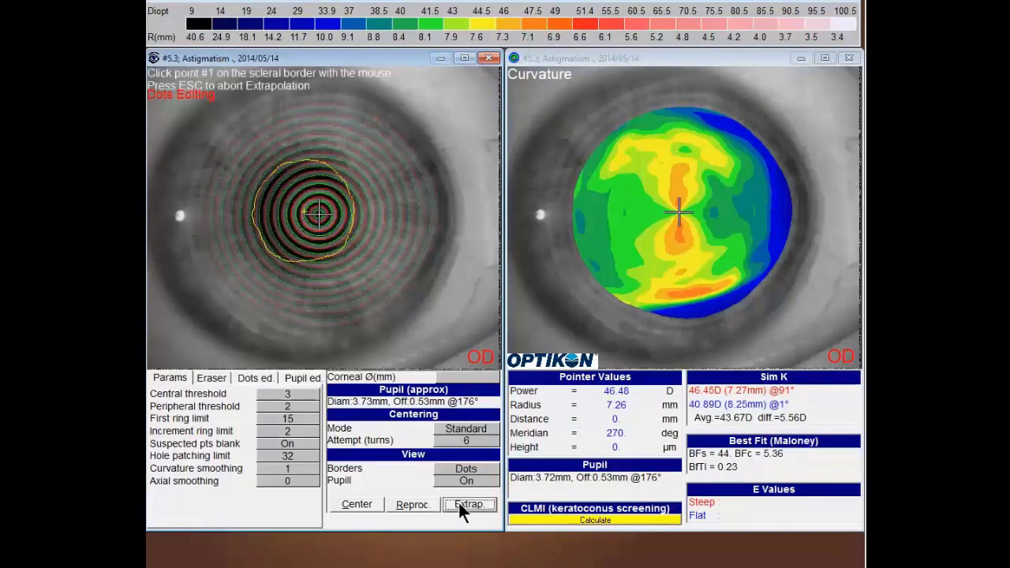
pyautogui.click(413, 121)
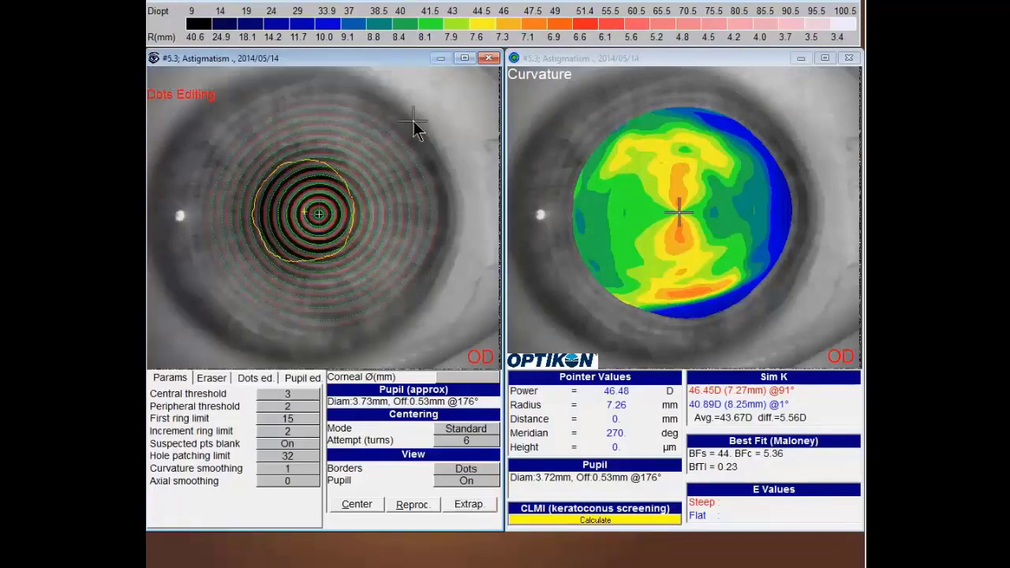
pyautogui.click(415, 317)
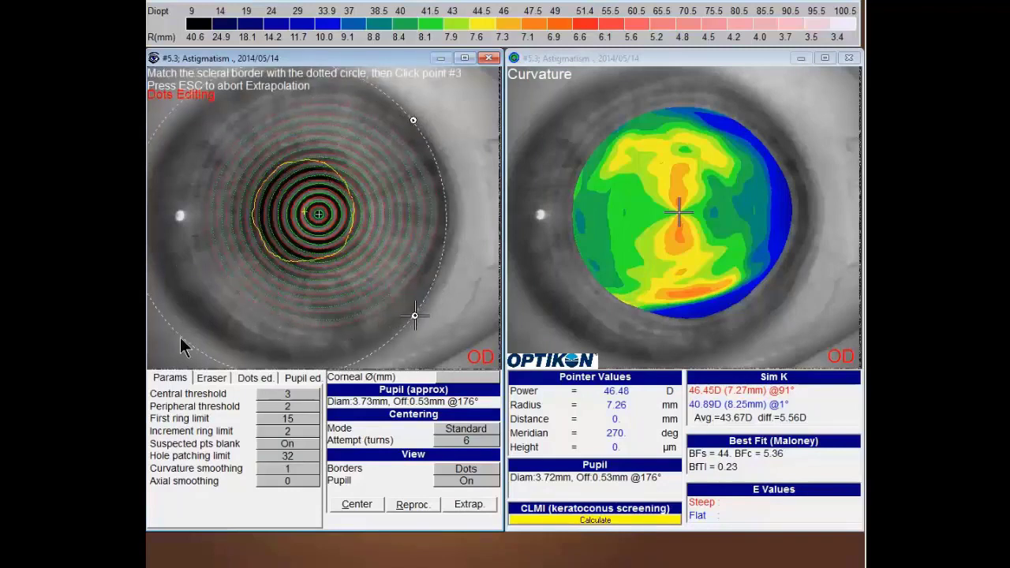
pyautogui.click(164, 299)
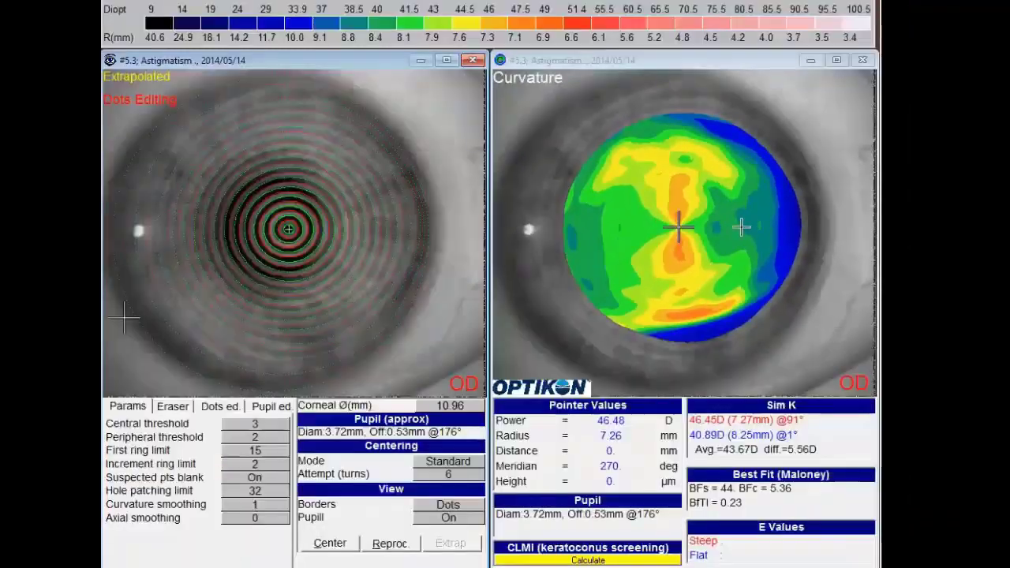
# - Turn on the caliper and measure the horizontal corneal diameter from border to border on the curvature map
pyautogui.rightClick(735, 212)
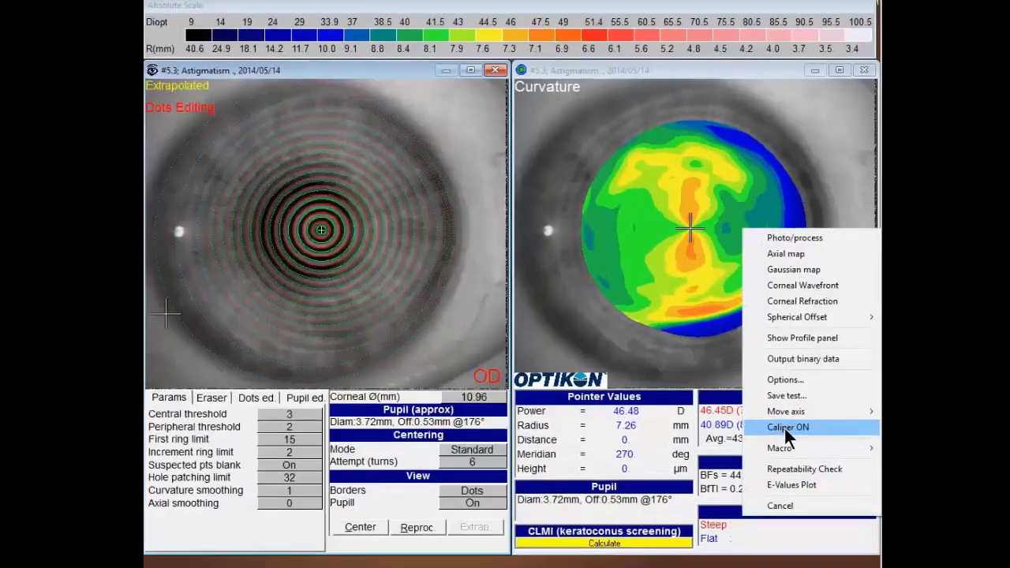
pyautogui.click(784, 412)
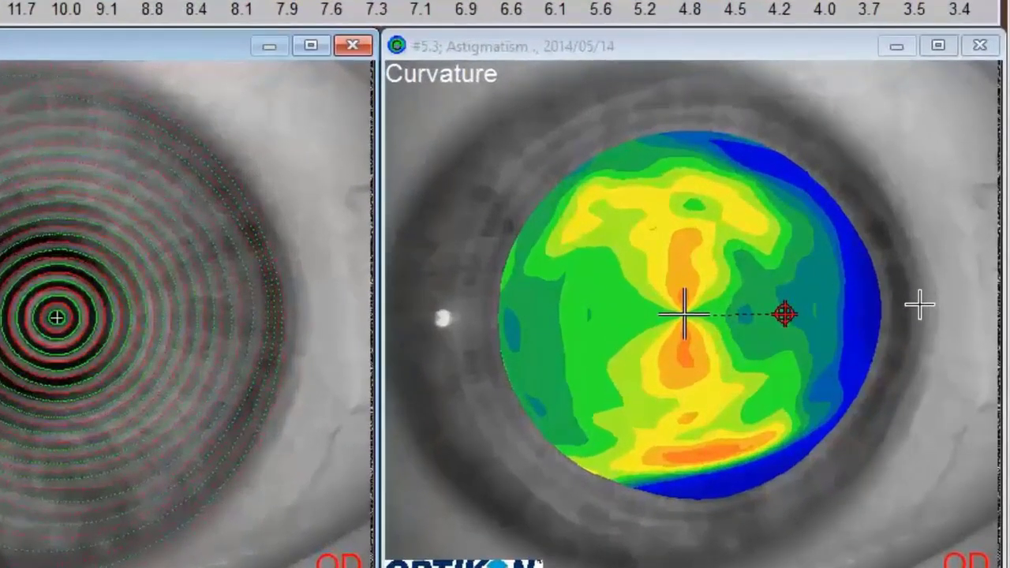
pyautogui.click(929, 306)
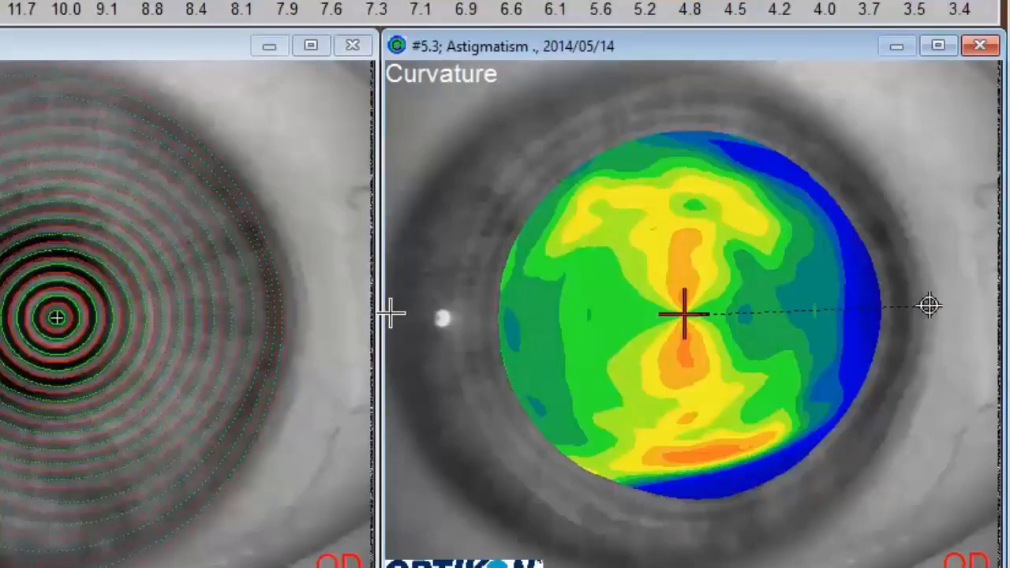
pyautogui.click(447, 318)
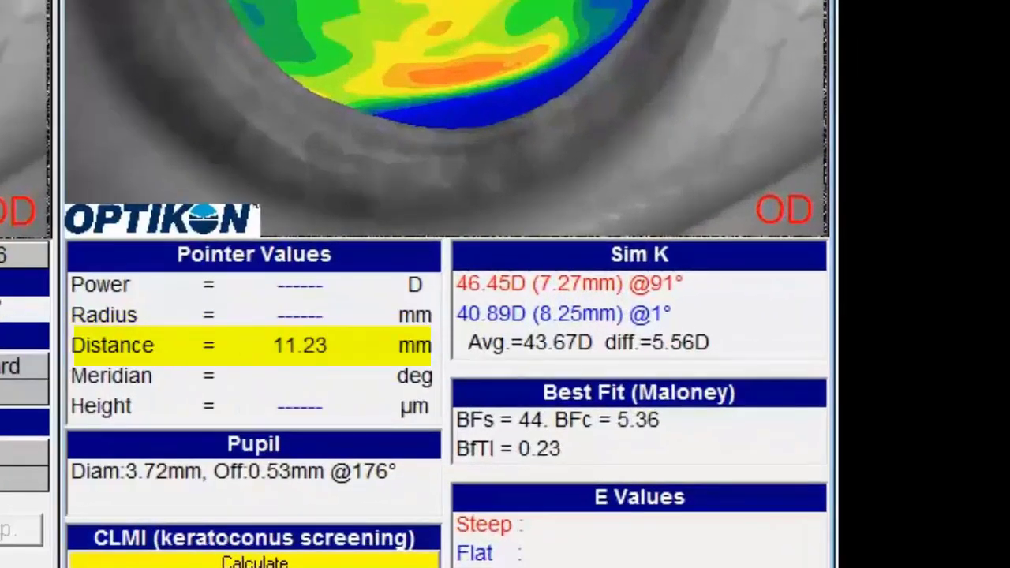
# - Launch the Wave lens design program from the extrapolated map and accept averaging the astigmatism data
pyautogui.click(738, 0)
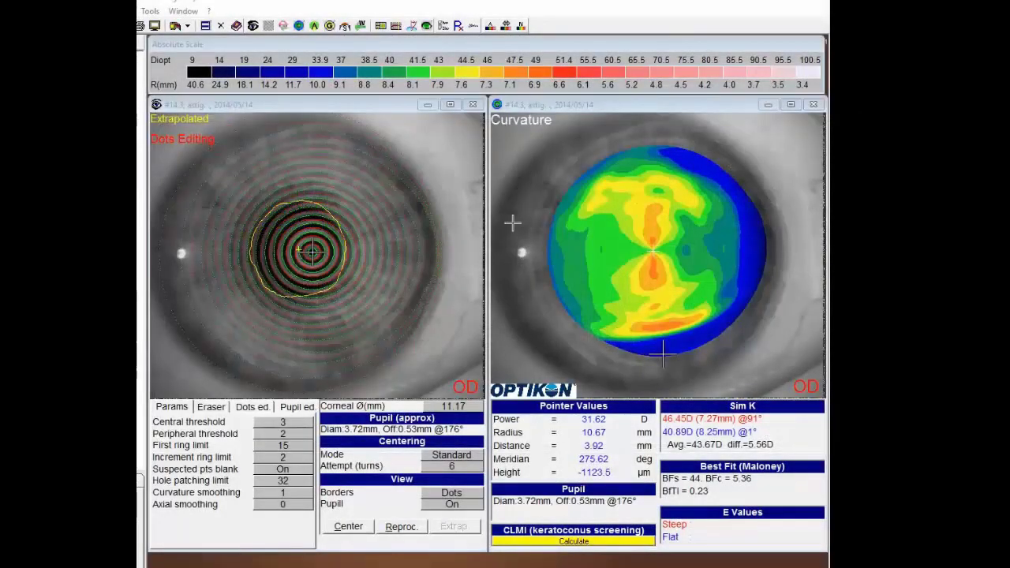
pyautogui.click(476, 29)
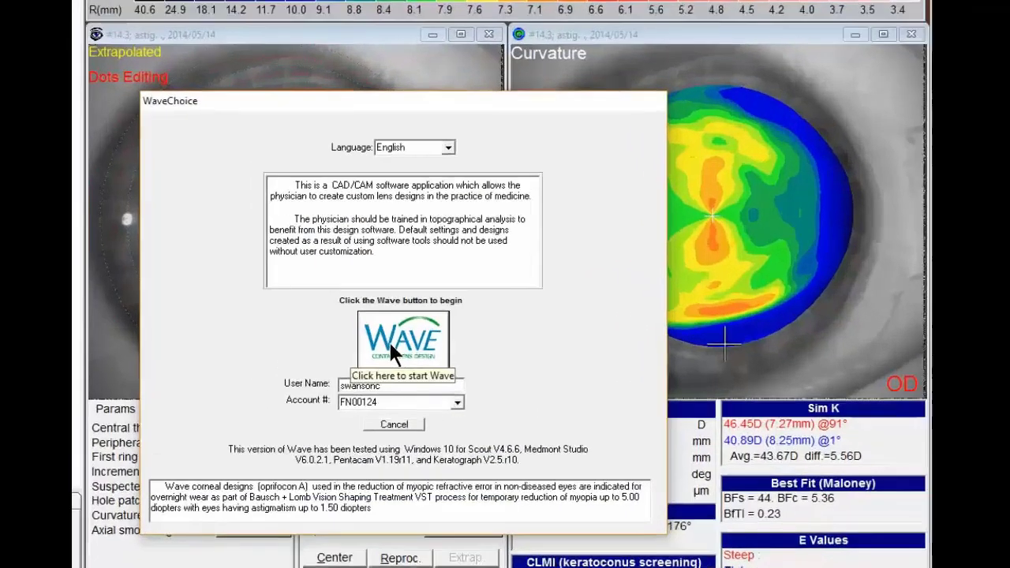
pyautogui.click(393, 356)
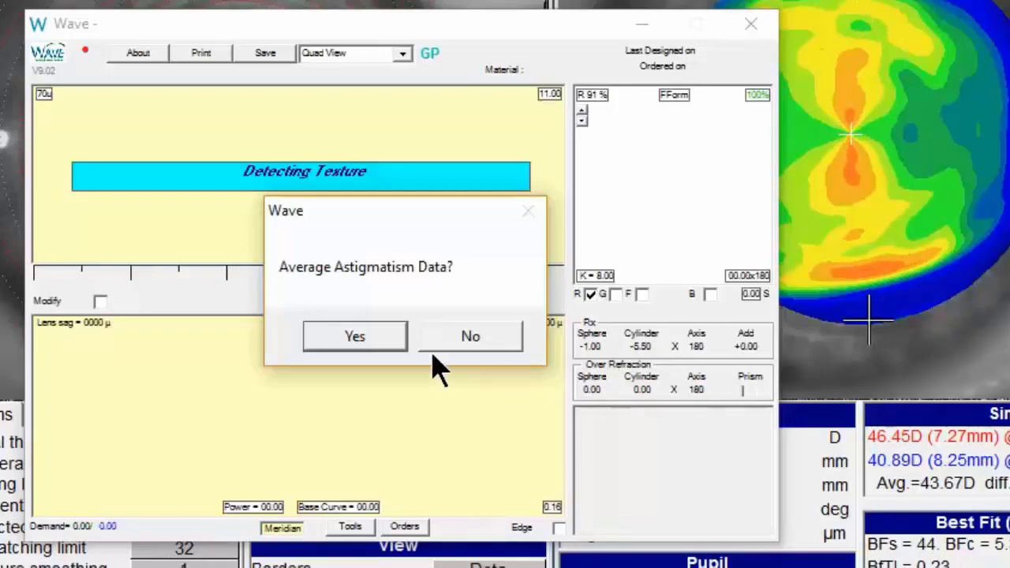
pyautogui.click(355, 337)
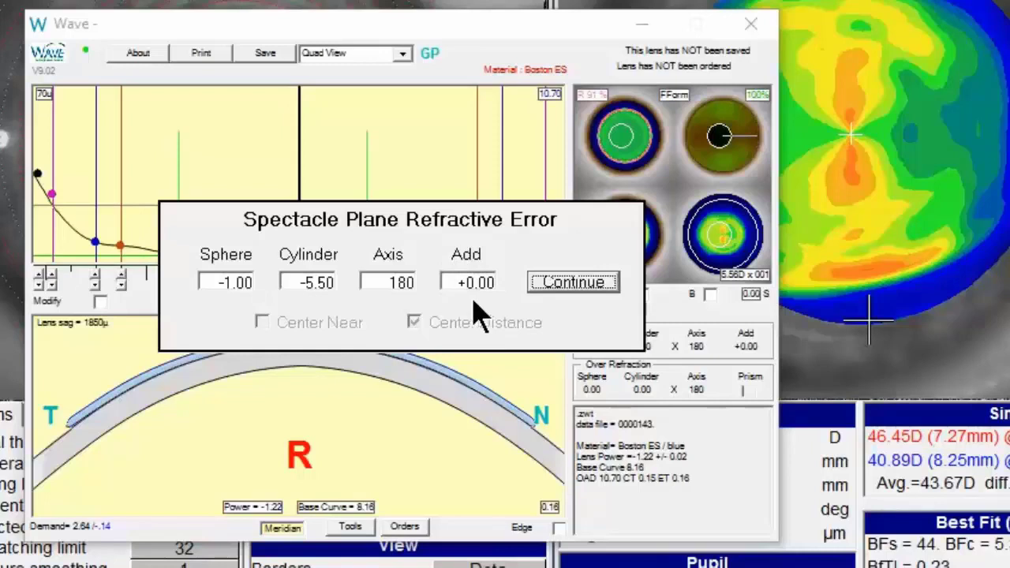
# - Accept the spectacle-plane refraction of -1.00 sphere, -5.50 cylinder, axis 180 and +0.00 add
pyautogui.click(568, 284)
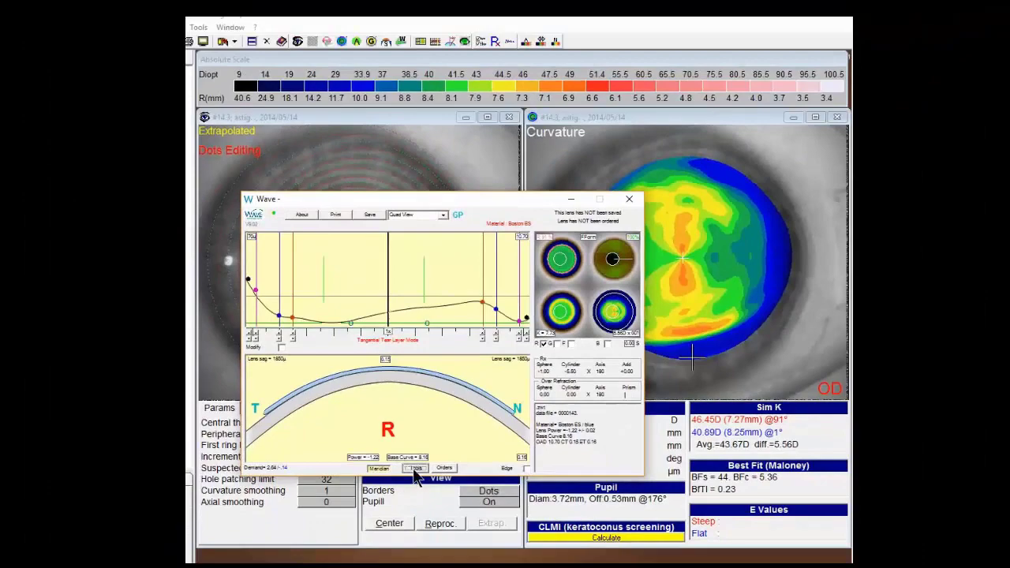
# - Open the trial lens data and set the base curve of the worn RGP lens to 7.80 mm
pyautogui.click(415, 469)
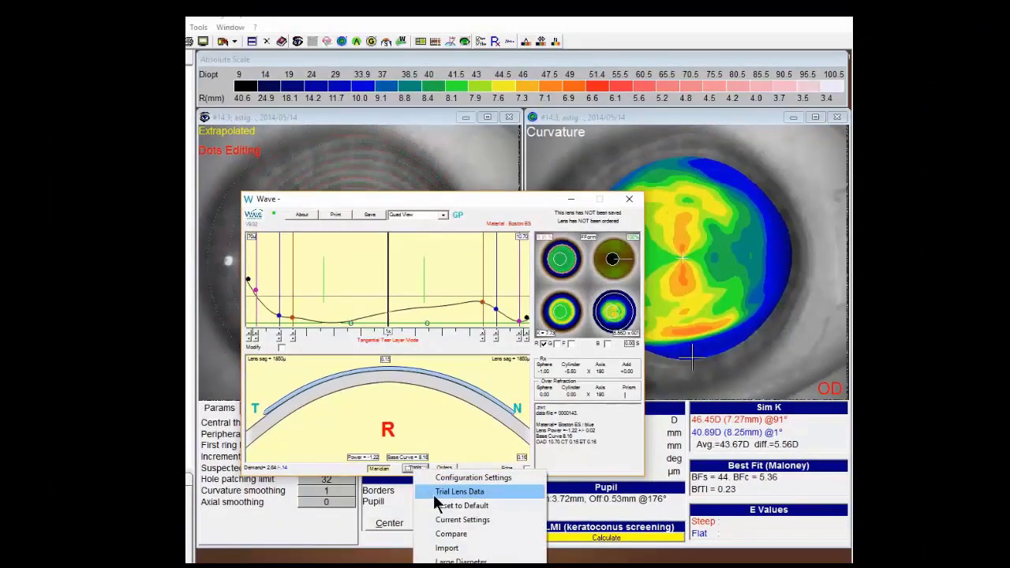
pyautogui.click(435, 492)
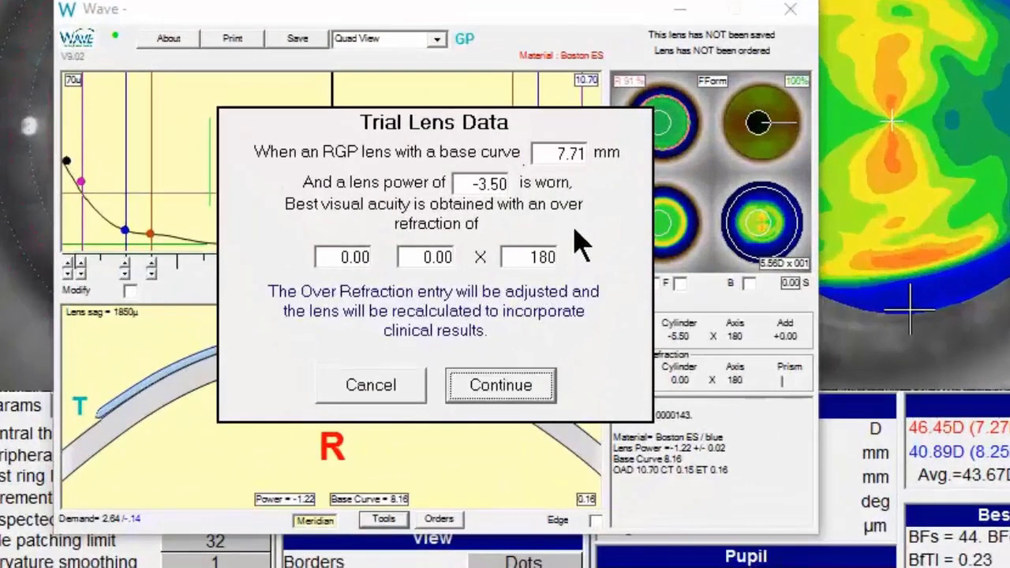
pyautogui.click(570, 157)
pyautogui.click(592, 157)
pyautogui.click(592, 182)
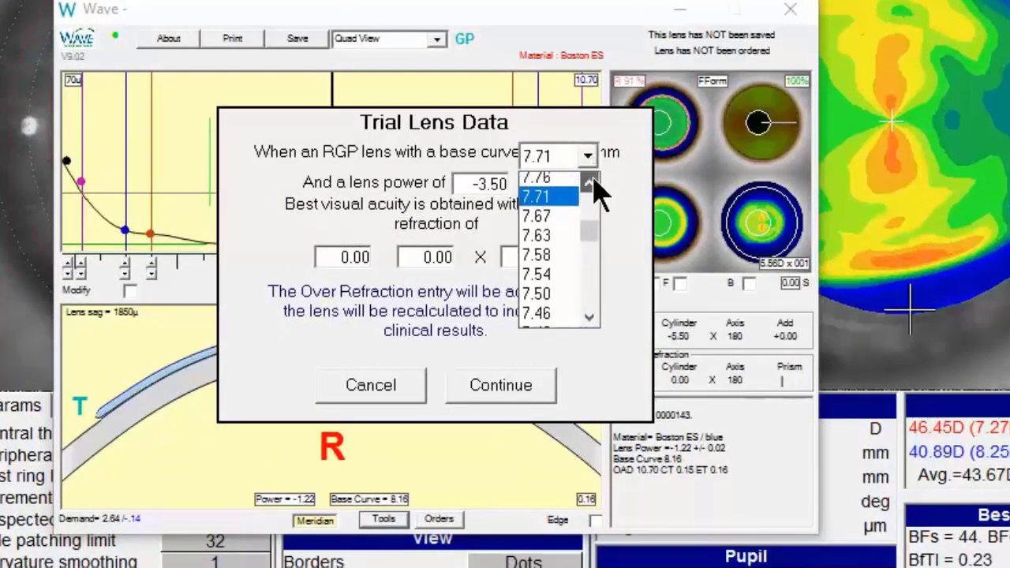
pyautogui.click(592, 181)
pyautogui.click(591, 182)
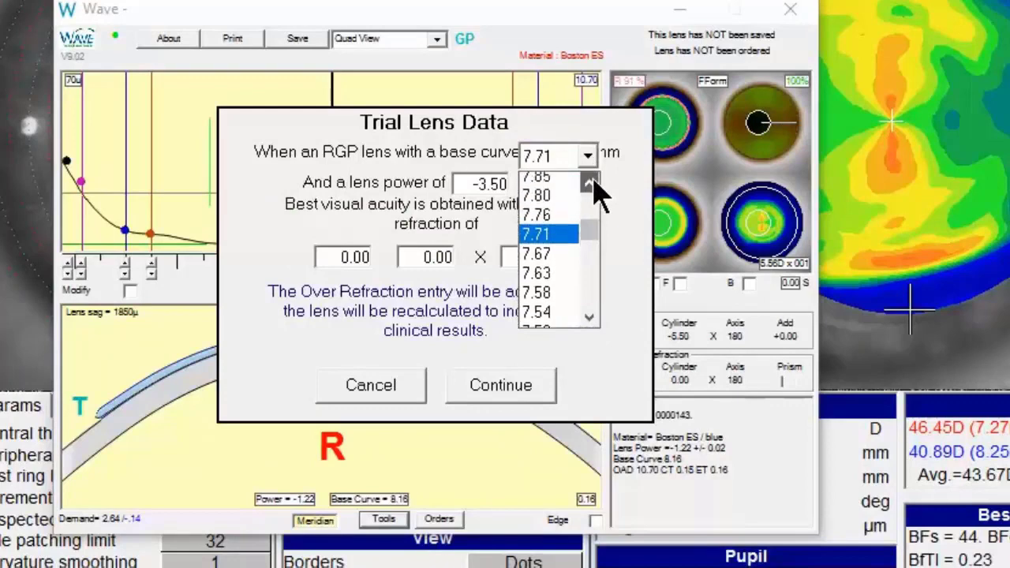
pyautogui.click(536, 204)
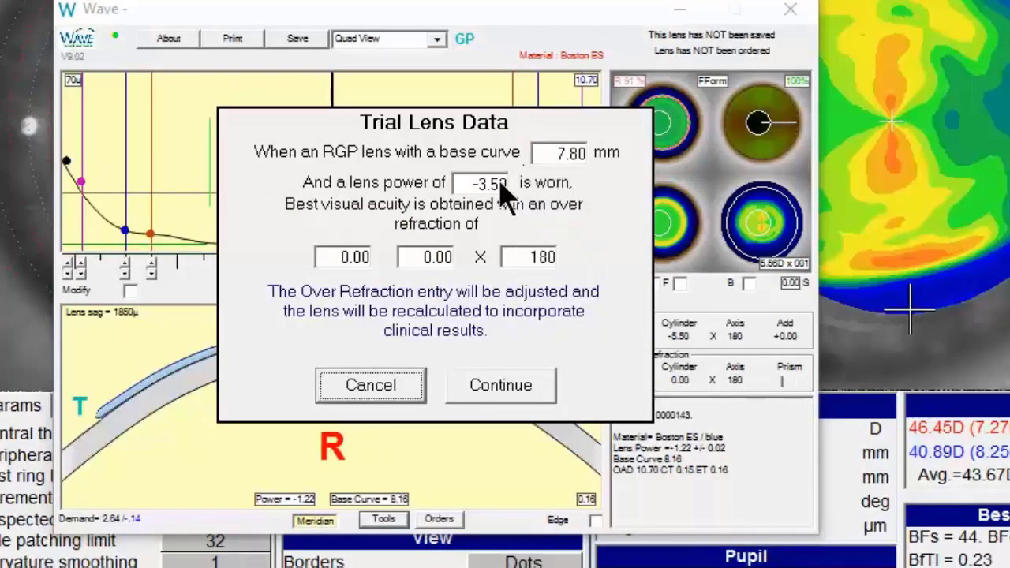
# - Set the trial lens power to -3.00 and the over-refraction sphere to -1.00, and recalculate the lens with these data
pyautogui.click(509, 189)
pyautogui.click(509, 189)
pyautogui.click(510, 213)
pyautogui.click(510, 213)
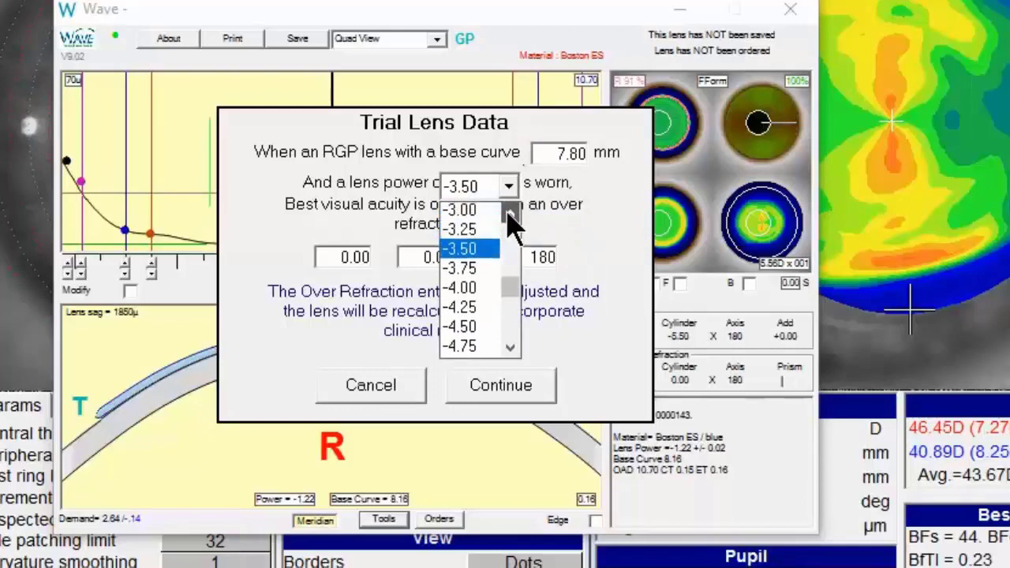
pyautogui.click(489, 213)
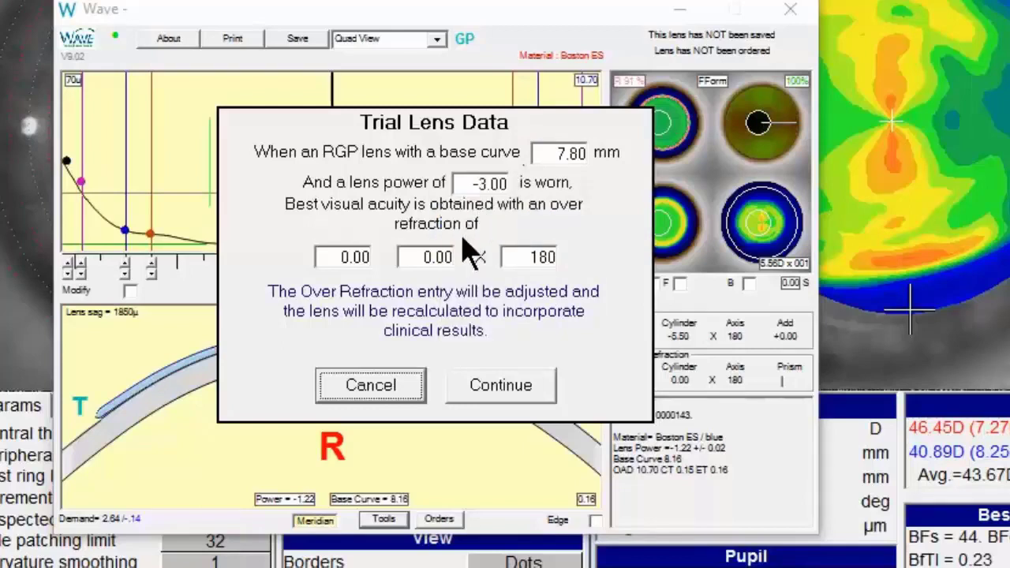
pyautogui.click(357, 262)
pyautogui.click(367, 261)
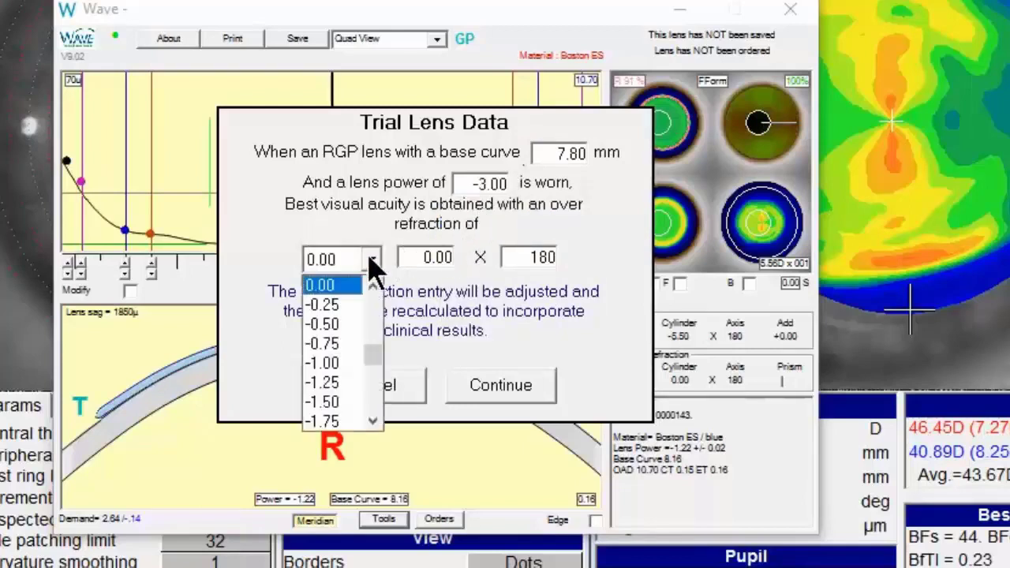
pyautogui.click(316, 365)
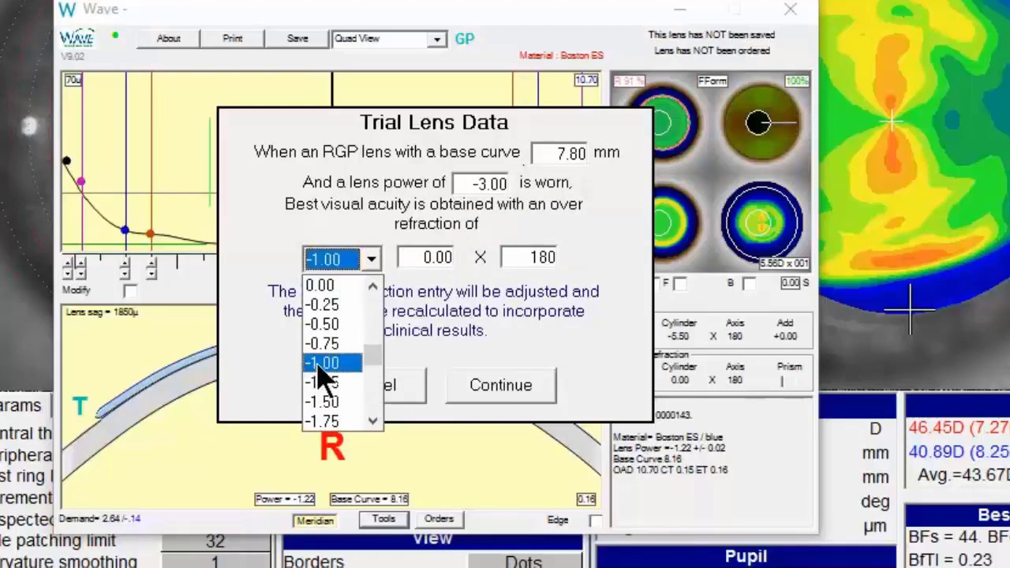
pyautogui.click(470, 381)
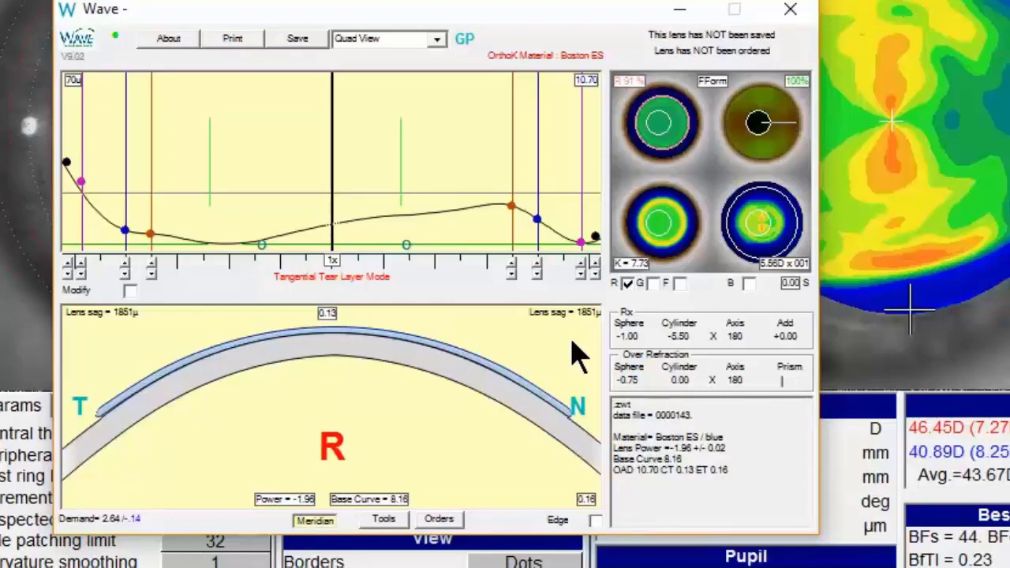
# - Switch the tear layer graph to axial mode and set the overall lens diameter to 10.50 mm
pyautogui.doubleClick(784, 248)
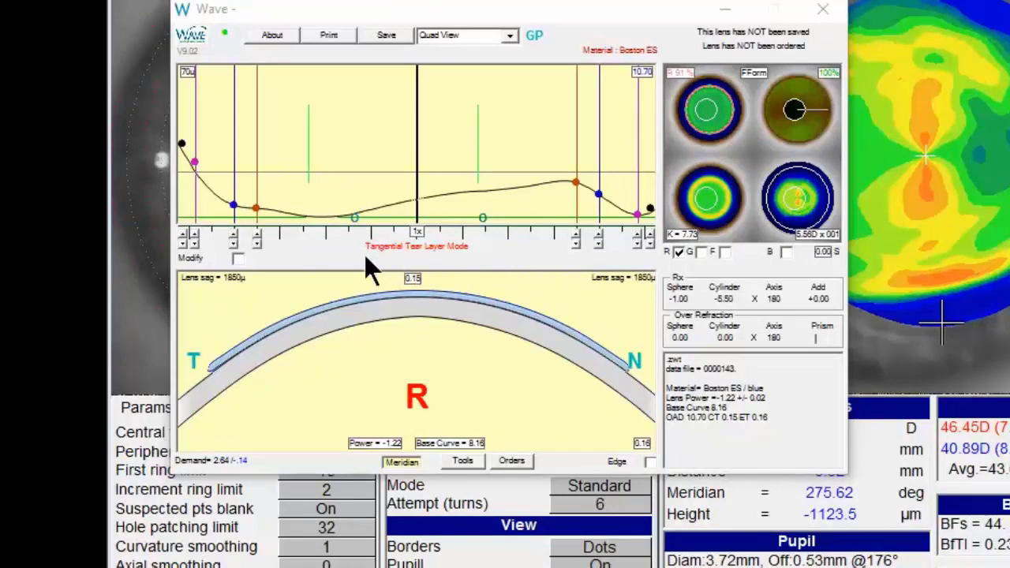
pyautogui.click(424, 249)
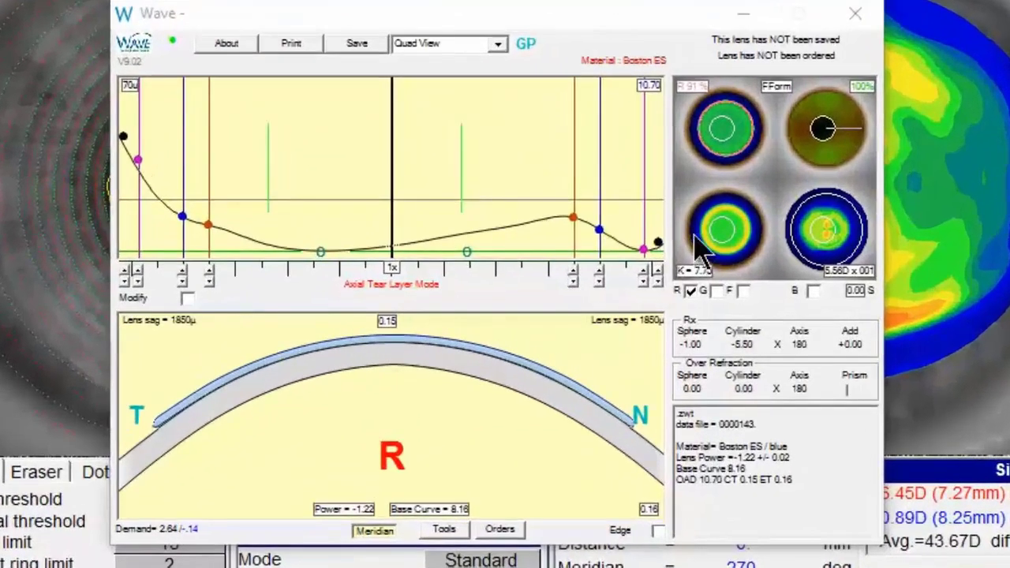
pyautogui.click(649, 89)
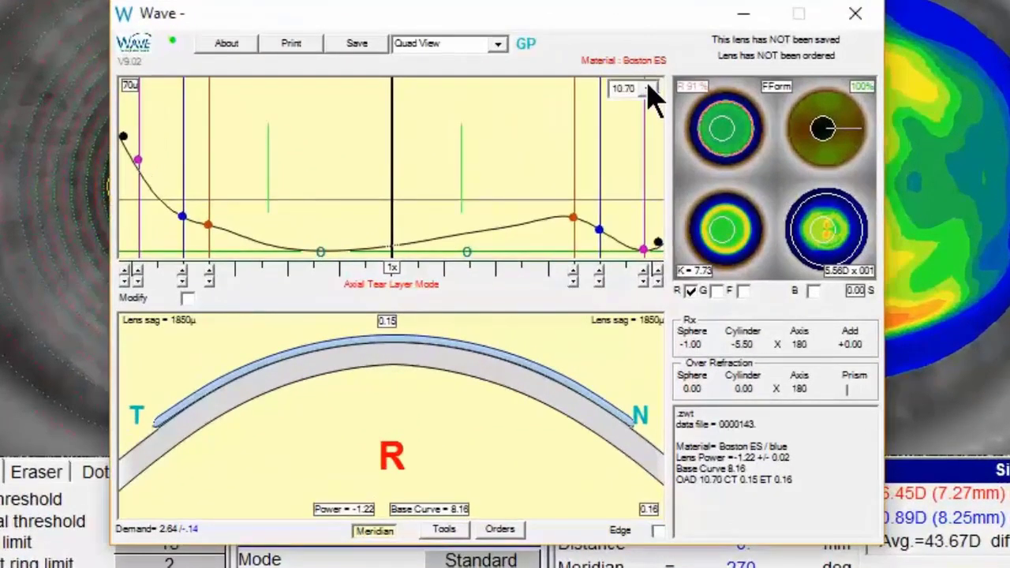
pyautogui.click(648, 89)
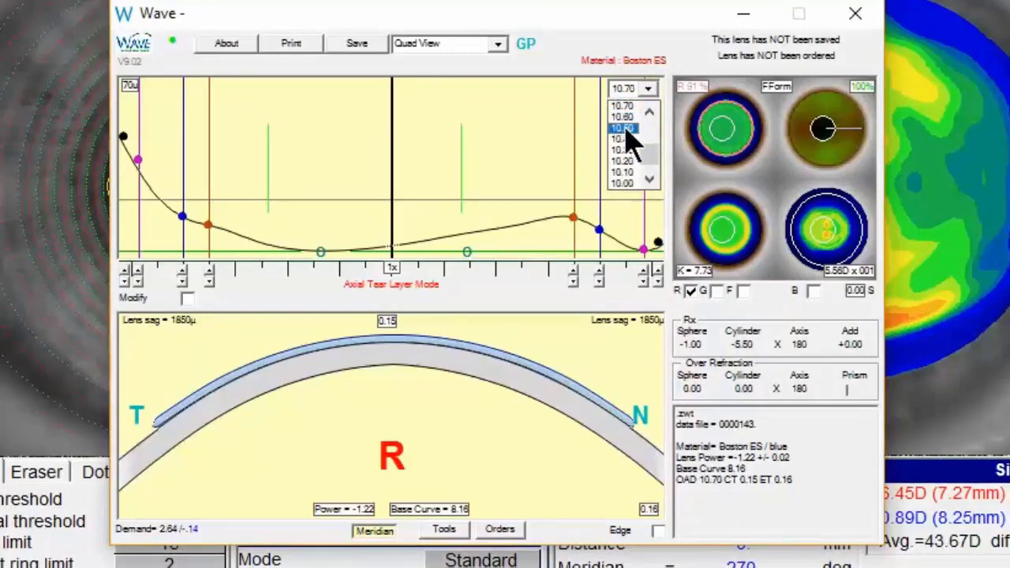
pyautogui.click(625, 129)
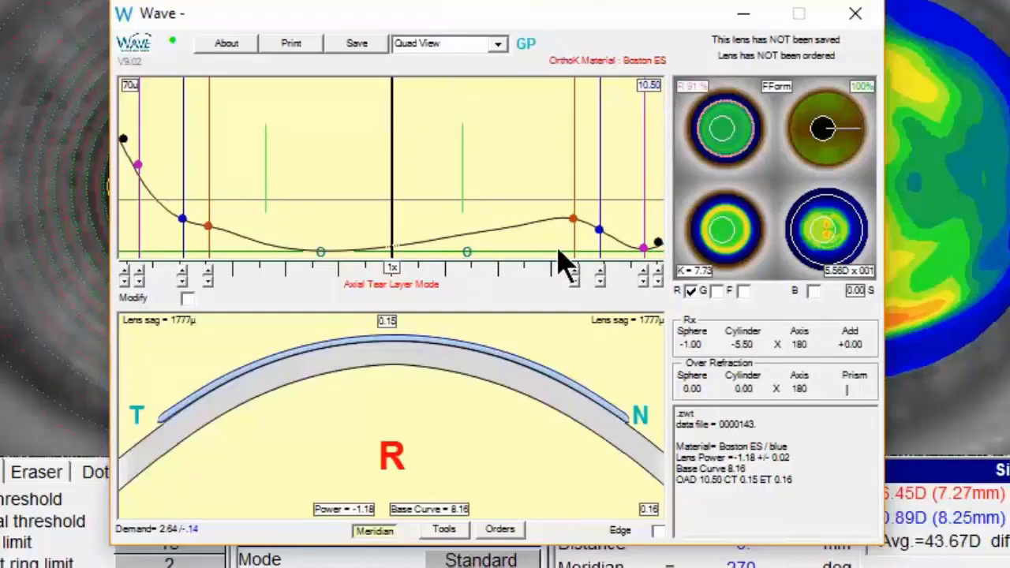
# - Compare the tear layer profile along the nasal and temporal sides of the horizontal meridian on the corneal map
pyautogui.click(838, 243)
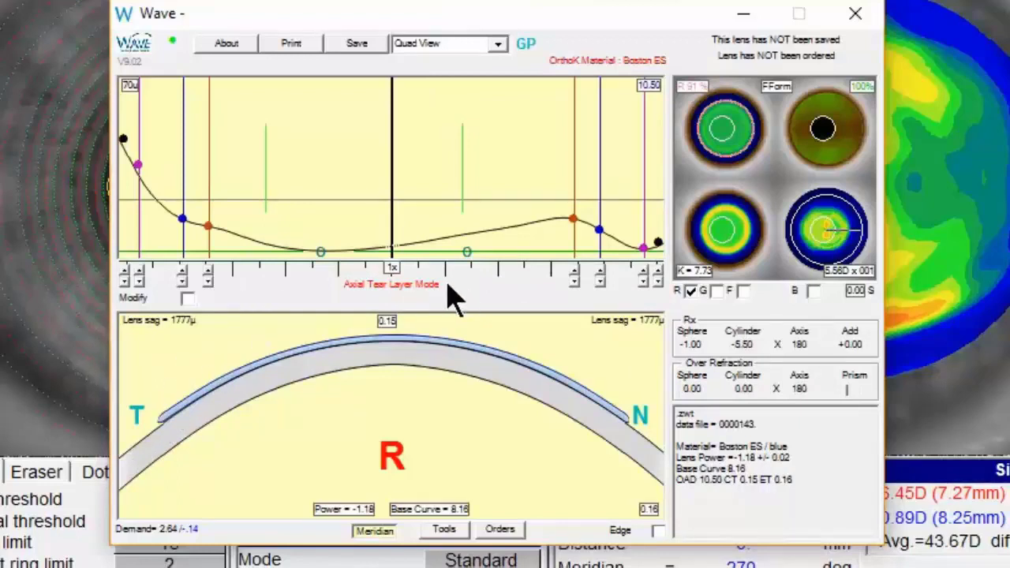
pyautogui.click(809, 249)
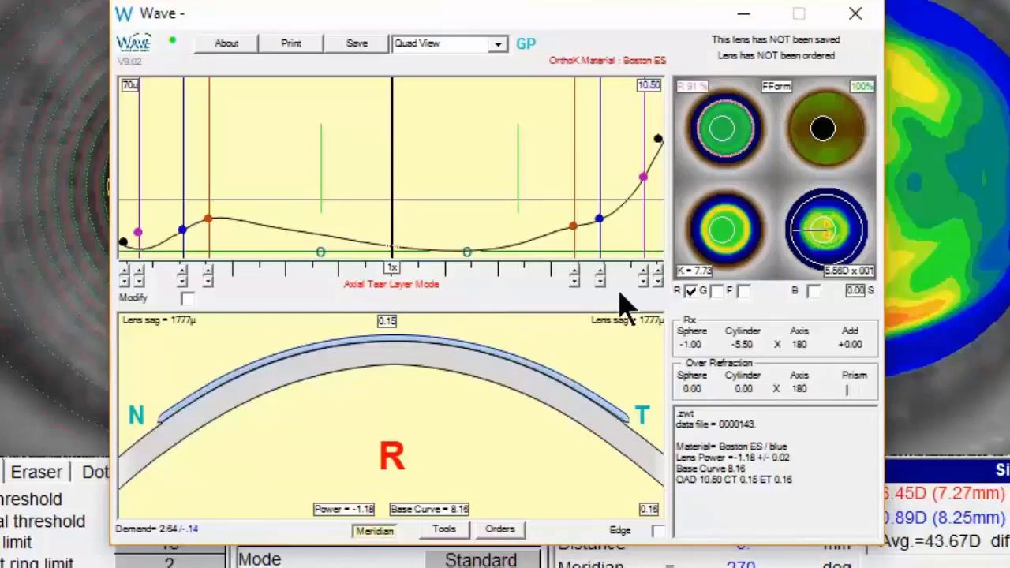
pyautogui.click(849, 233)
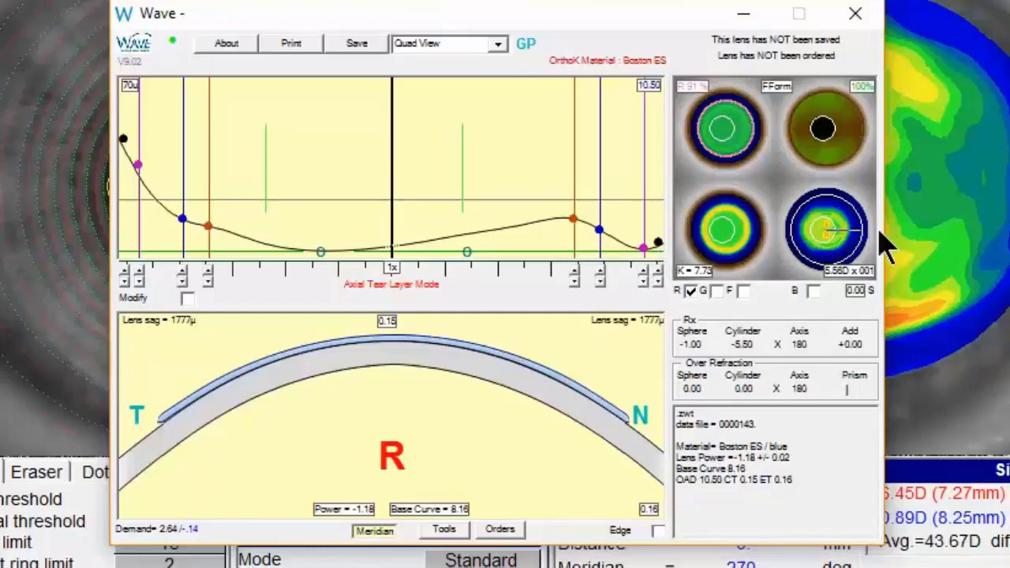
# - Enlarge the cornea map and examine the tear layer along its oblique, vertical and horizontal meridians
pyautogui.doubleClick(834, 253)
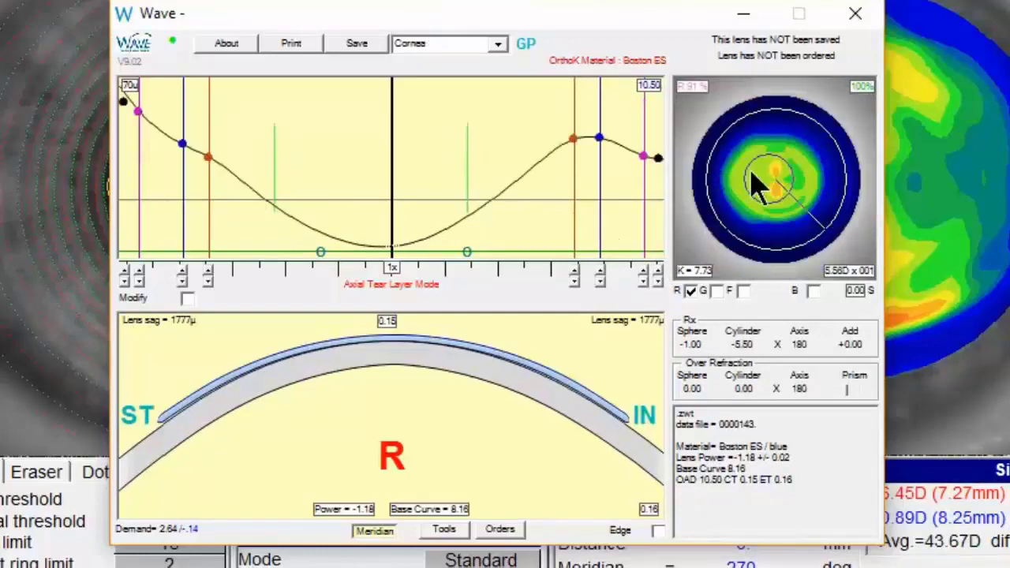
pyautogui.doubleClick(821, 199)
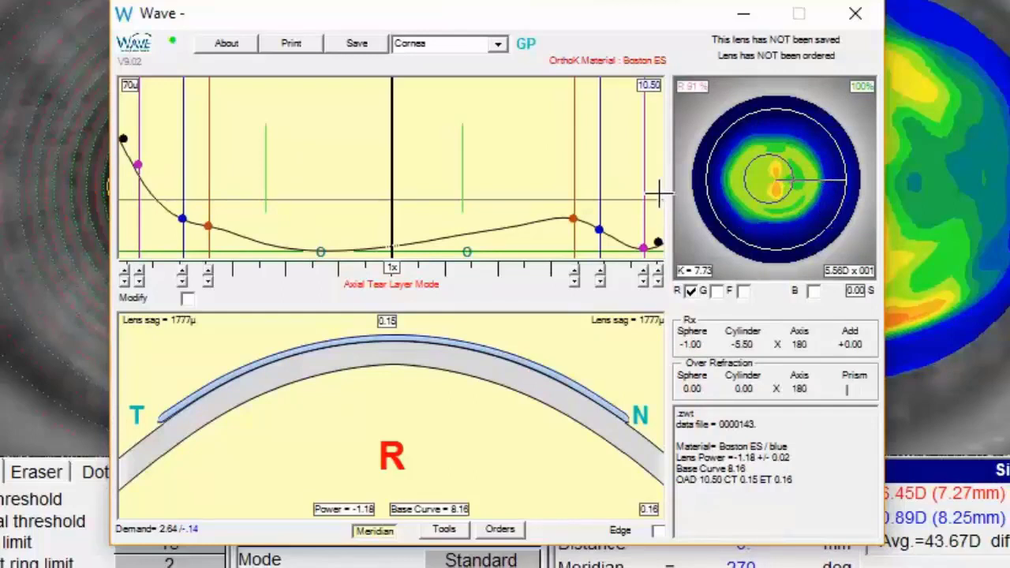
pyautogui.moveTo(624, 172); pyautogui.dragTo(557, 179)
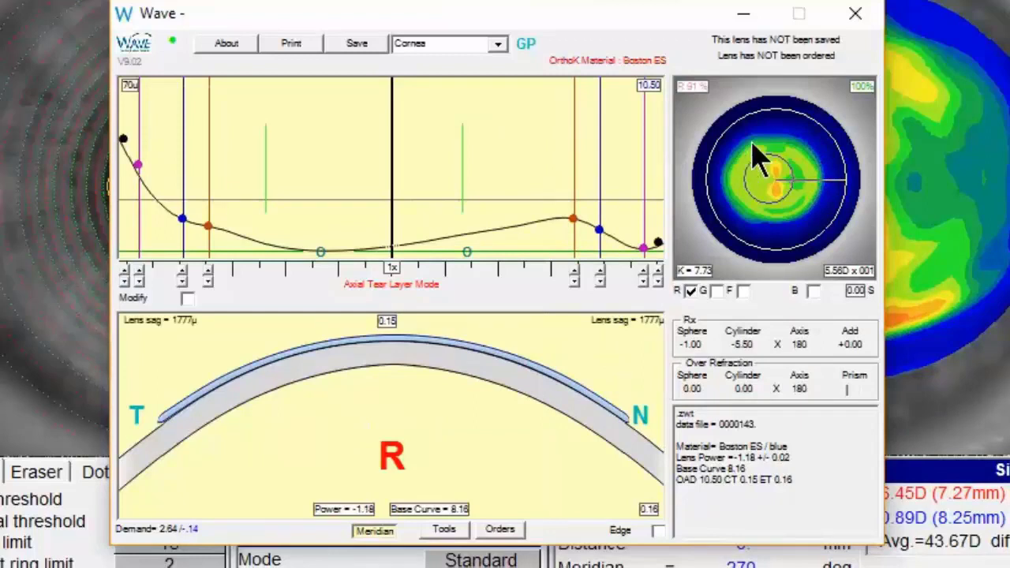
pyautogui.click(774, 157)
pyautogui.moveTo(643, 136); pyautogui.dragTo(570, 133)
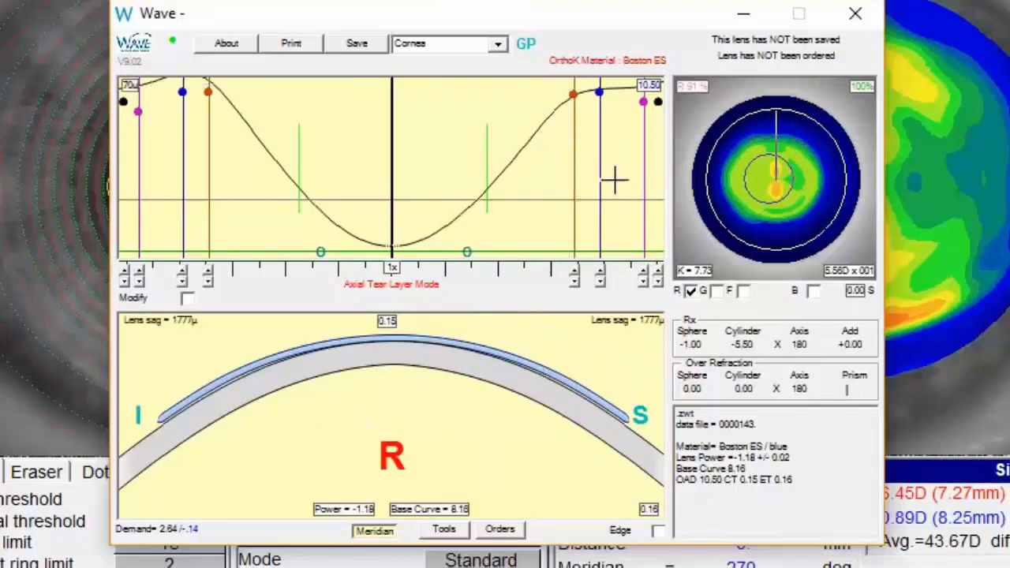
pyautogui.click(735, 180)
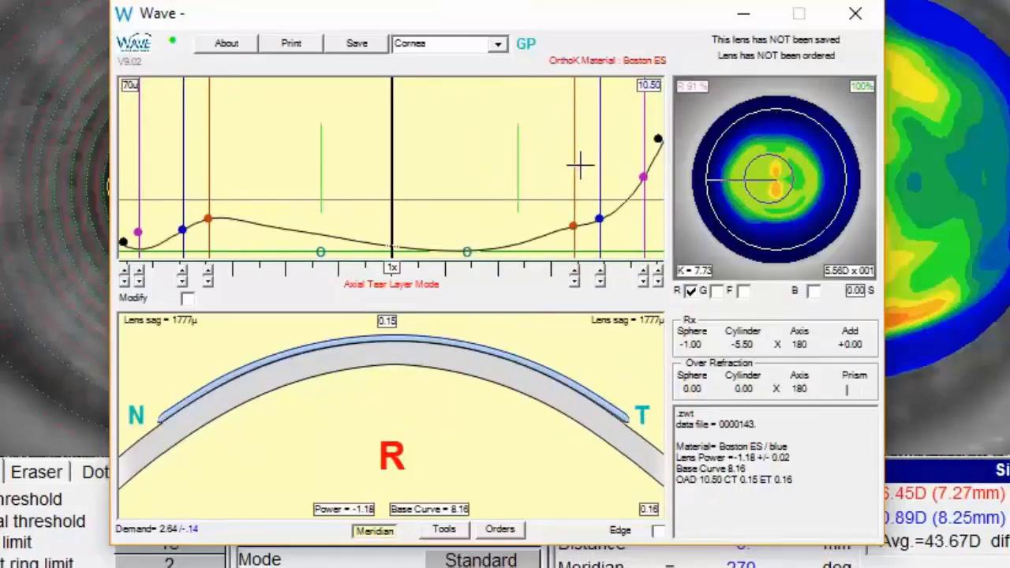
pyautogui.moveTo(580, 164)
pyautogui.mouseDown()
pyautogui.moveTo(594, 162)
pyautogui.moveTo(555, 168)
pyautogui.moveTo(586, 162)
pyautogui.mouseUp()
pyautogui.click(774, 231)
pyautogui.click(625, 174)
pyautogui.click(825, 194)
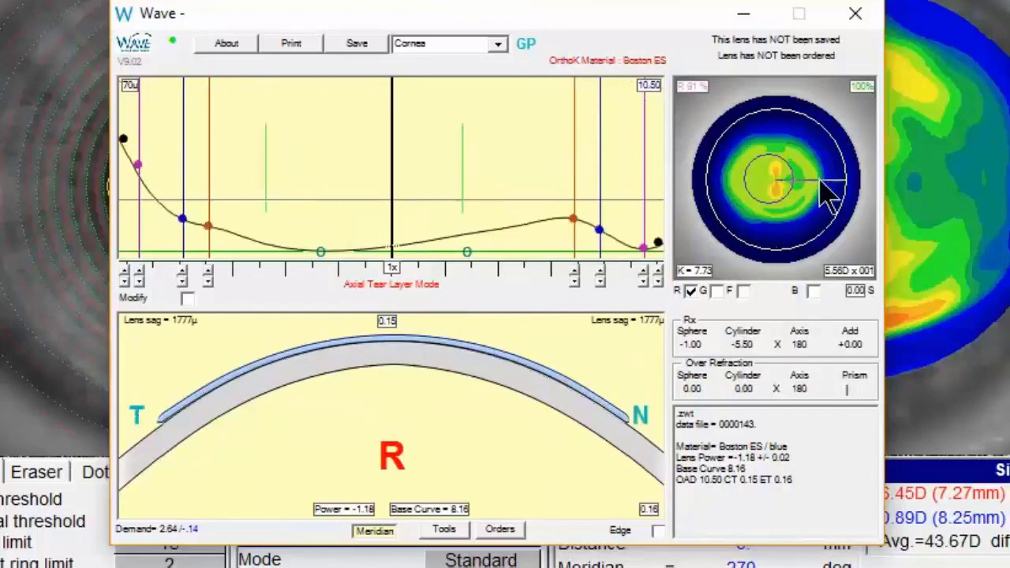
# - Narrow the back optic zone to a width of 6.50 mm and move the adjoining blue control point inward
pyautogui.moveTo(572, 217); pyautogui.dragTo(568, 219)
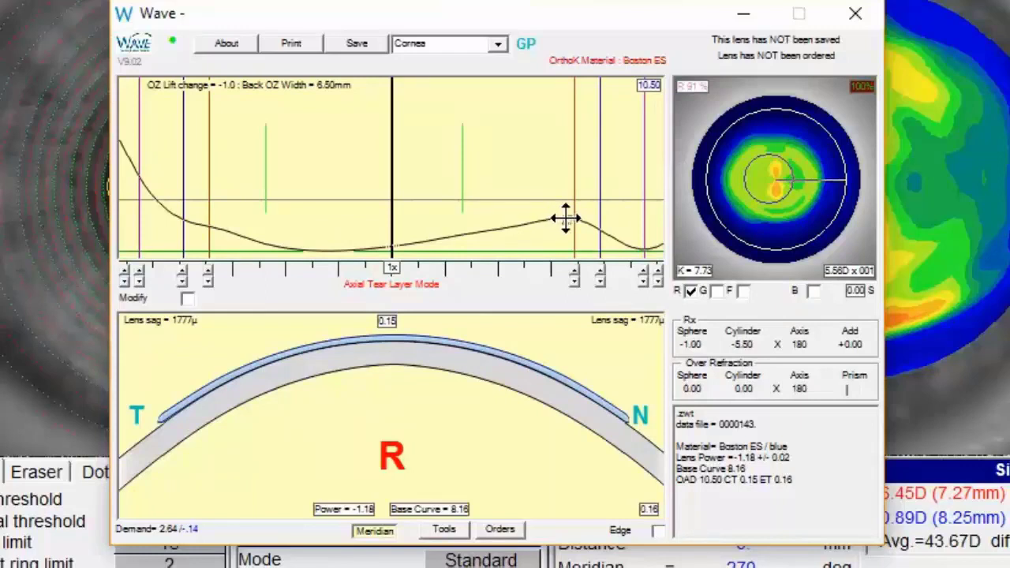
pyautogui.moveTo(565, 218); pyautogui.dragTo(591, 227)
pyautogui.moveTo(598, 229)
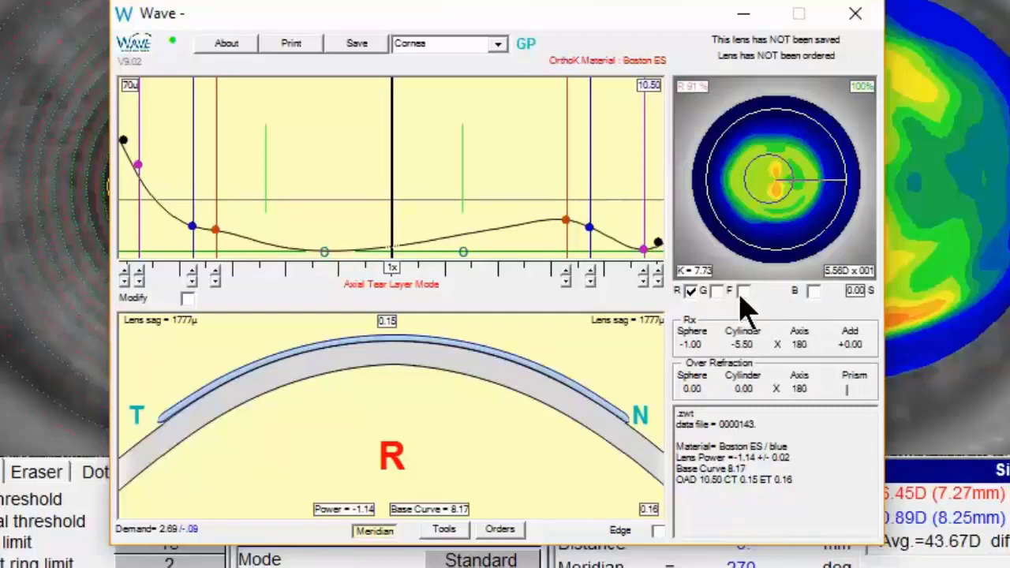
# - Check the adjusted lens's tear layer along the oblique meridians and return to the horizontal meridian
pyautogui.click(828, 222)
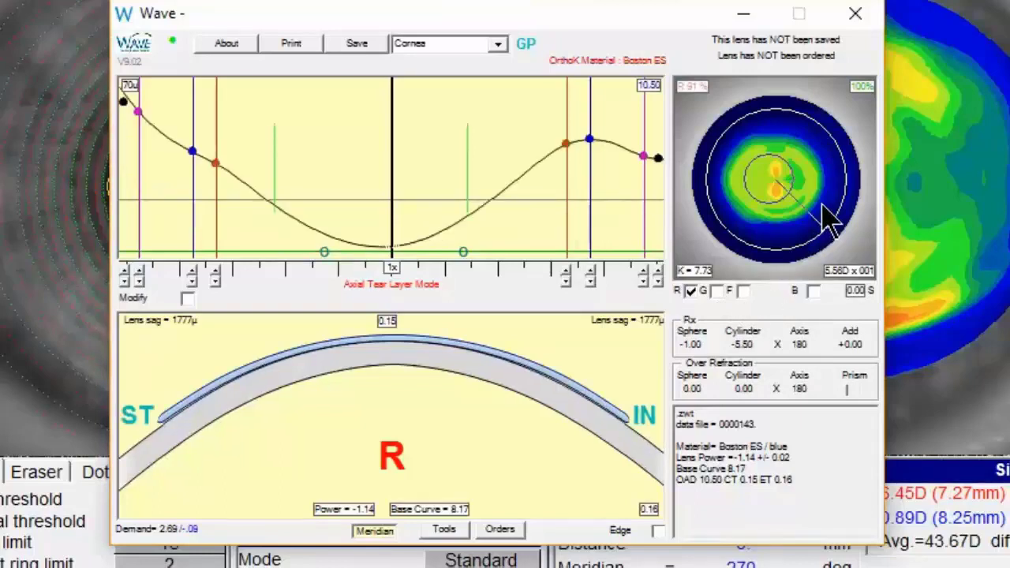
pyautogui.click(785, 230)
pyautogui.click(755, 217)
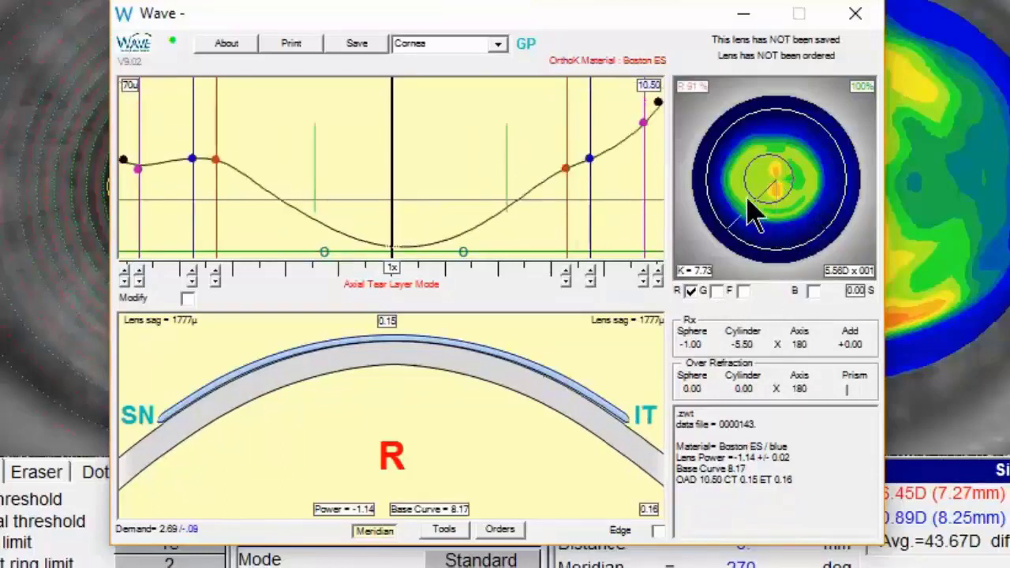
pyautogui.click(766, 186)
pyautogui.click(820, 196)
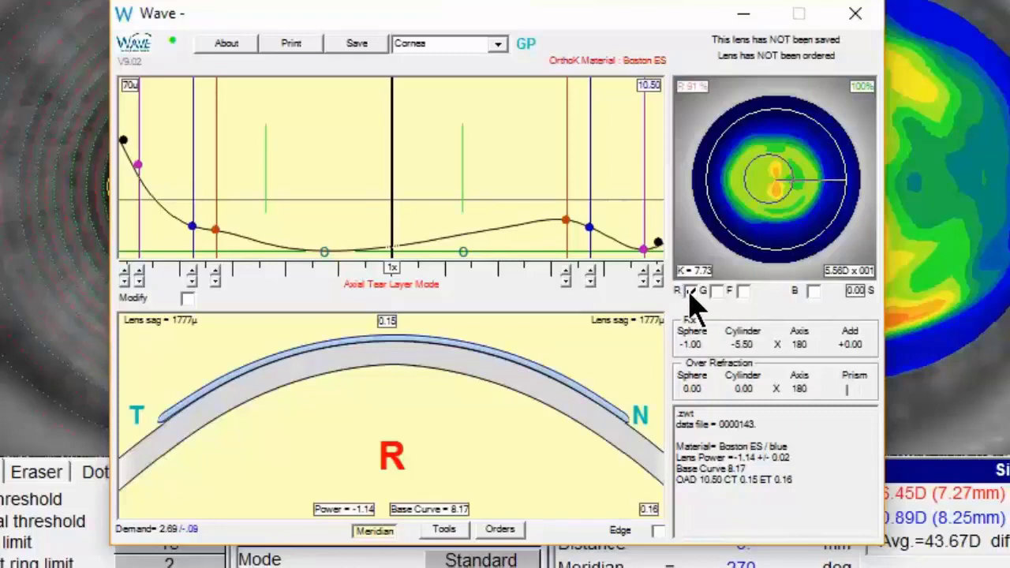
# - Switch the lens design option from R to G and recalculate the fit with the vertical meridian shown
pyautogui.click(452, 532)
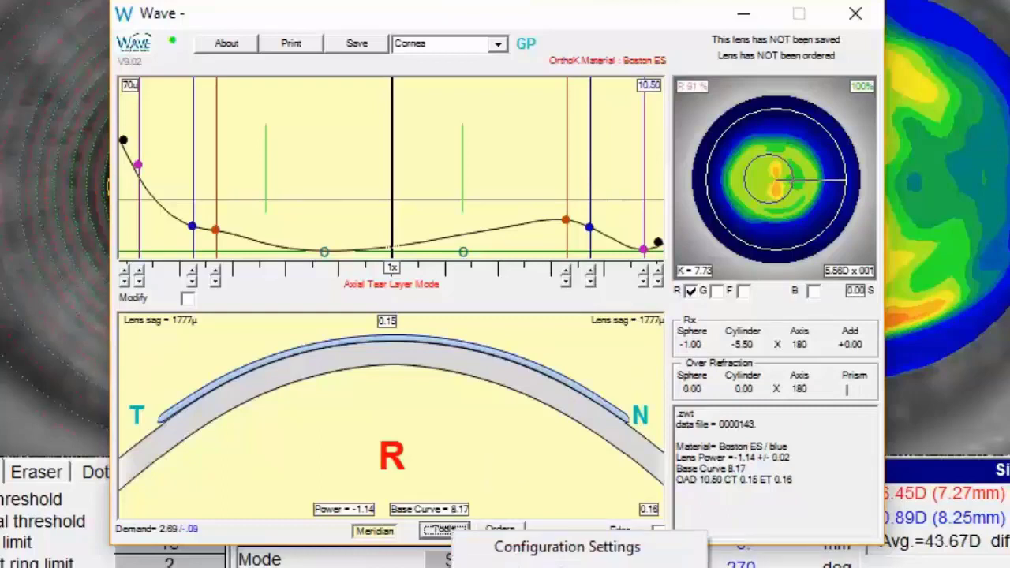
pyautogui.press('Escape')
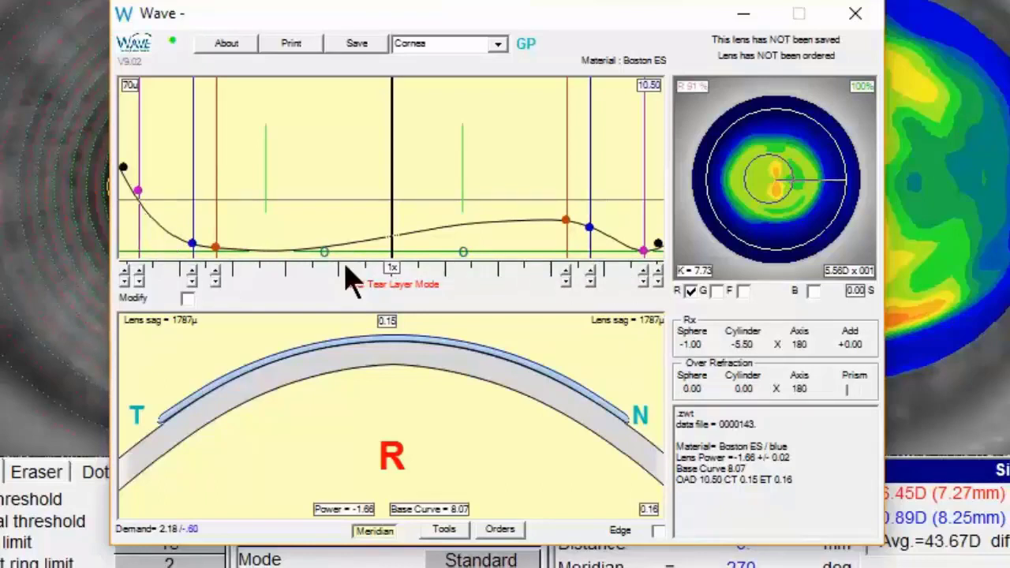
pyautogui.click(775, 157)
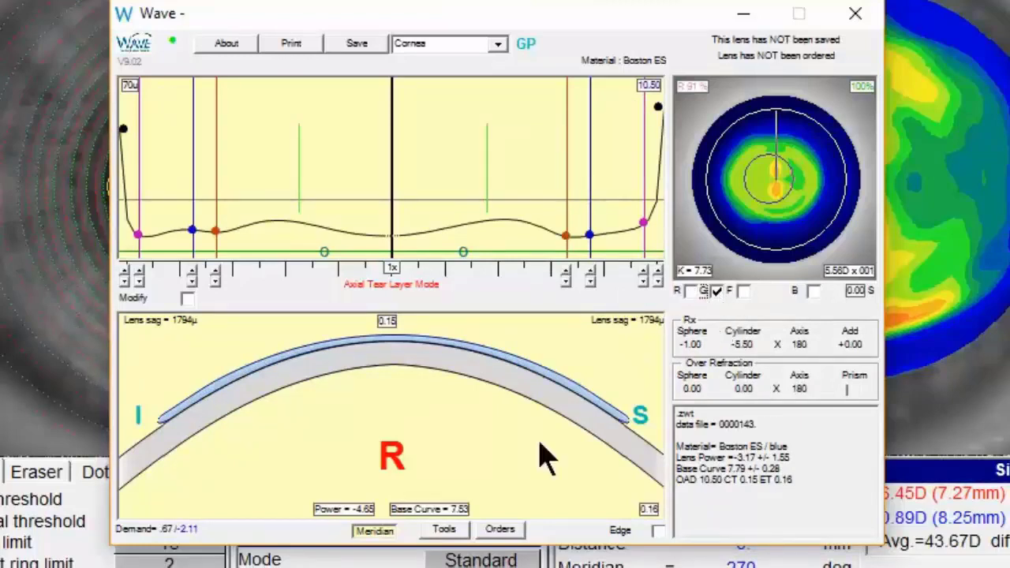
pyautogui.click(433, 530)
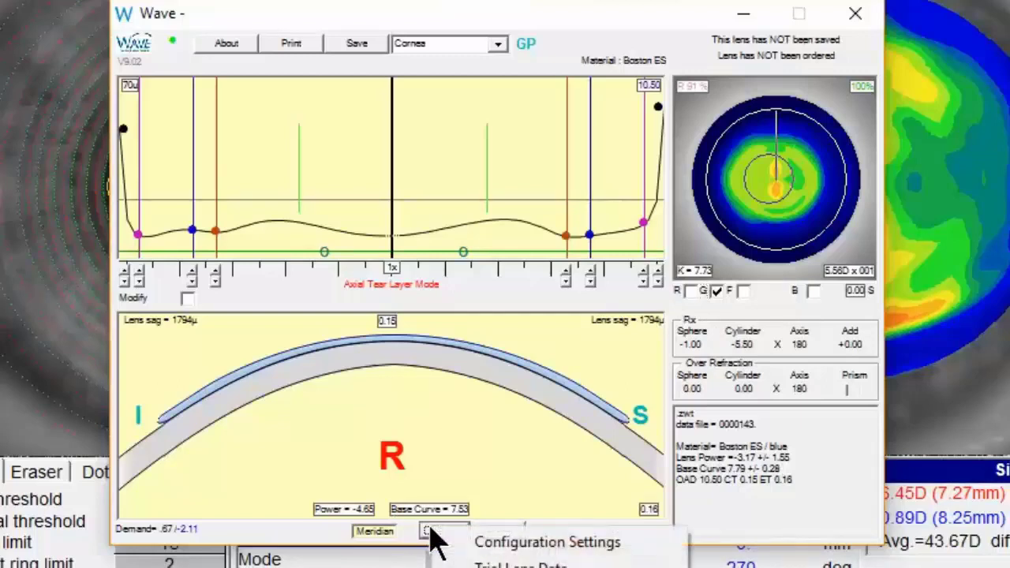
pyautogui.press('Escape')
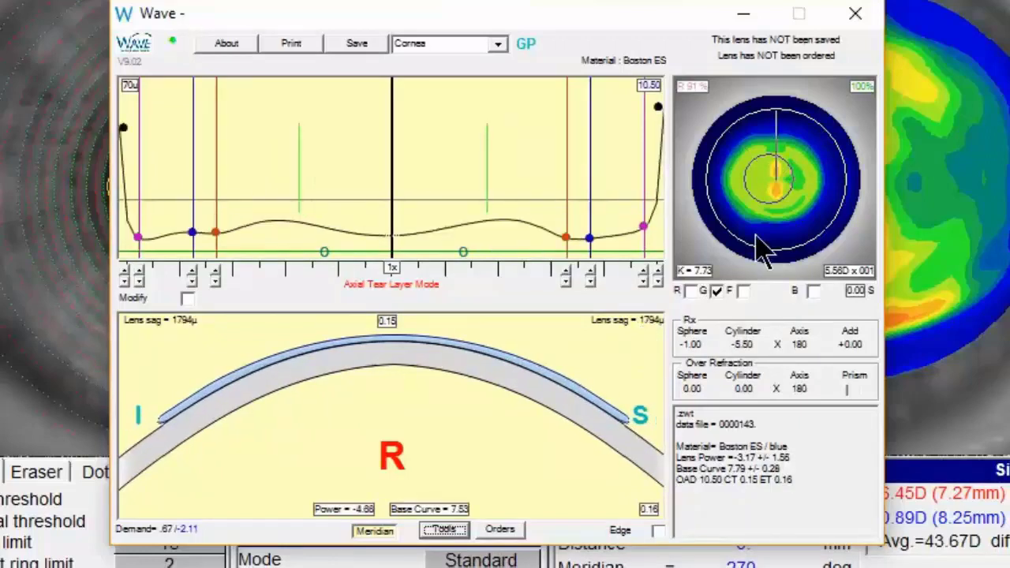
# - Examine the tear layer along the horizontal and oblique meridians on the cornea map and return to the quad view
pyautogui.click(803, 195)
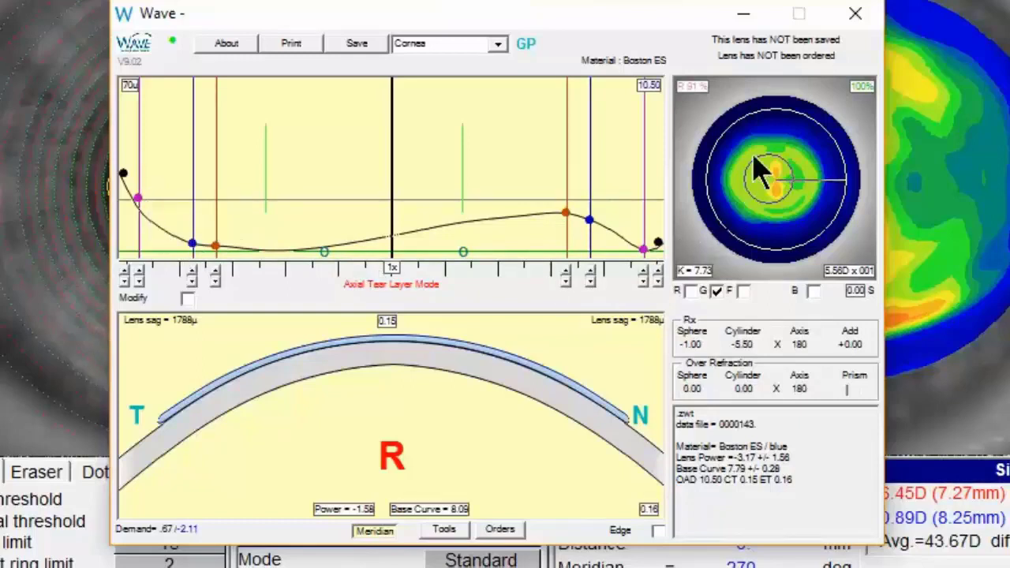
pyautogui.click(780, 165)
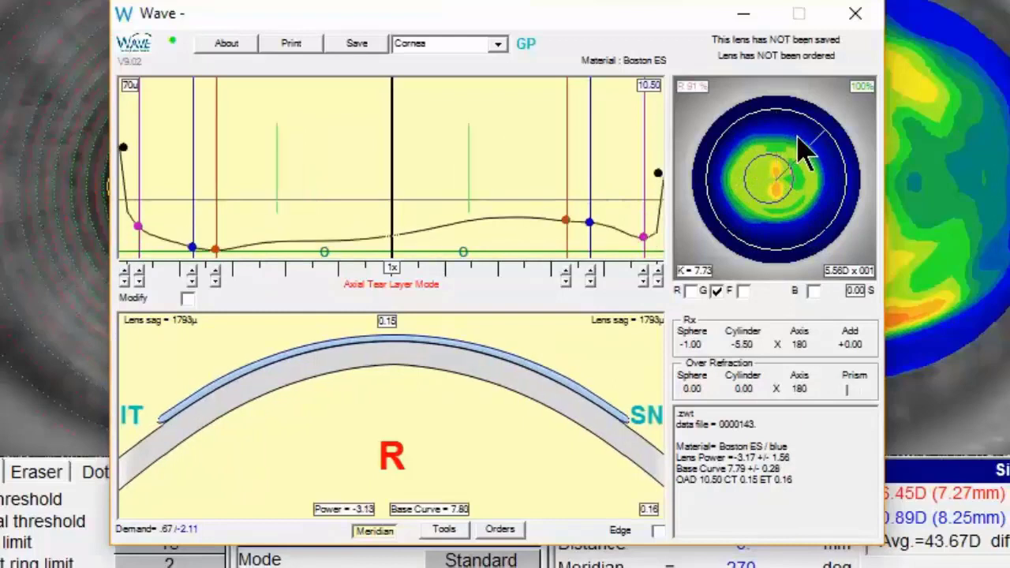
pyautogui.click(746, 278)
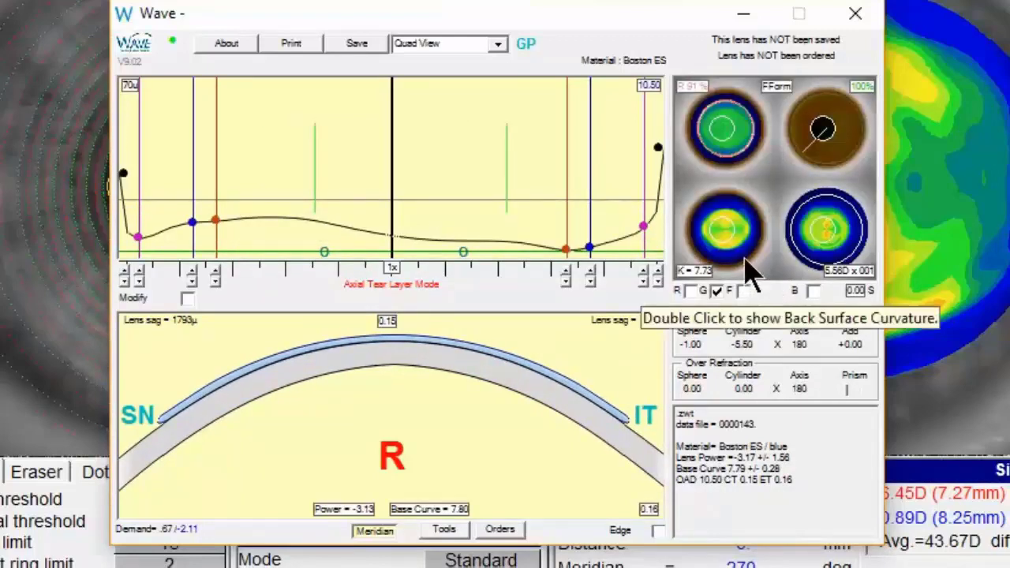
# - Enlarge the back surface curvature map and inspect the curvature along the oblique and horizontal meridians
pyautogui.doubleClick(750, 253)
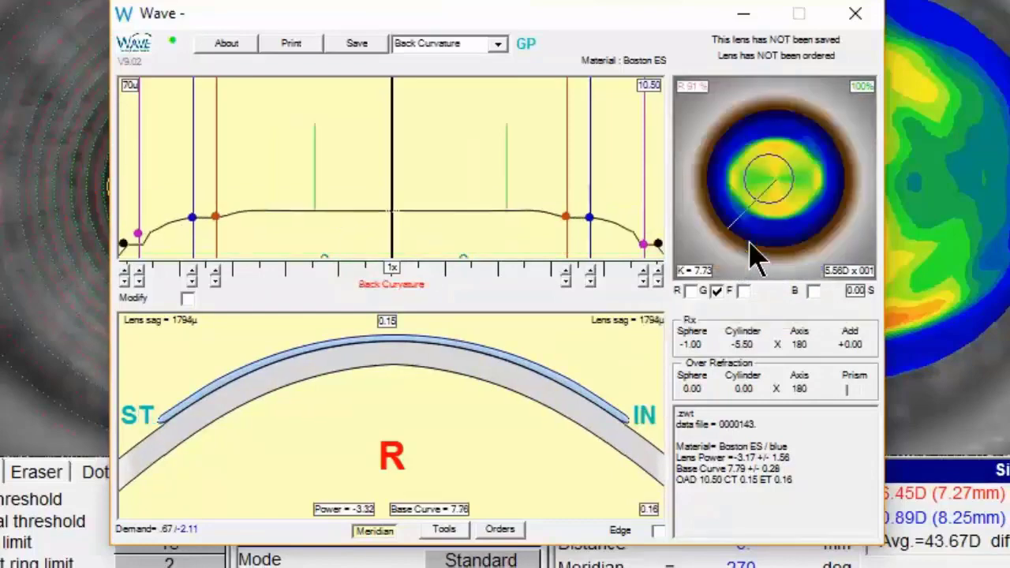
pyautogui.click(819, 216)
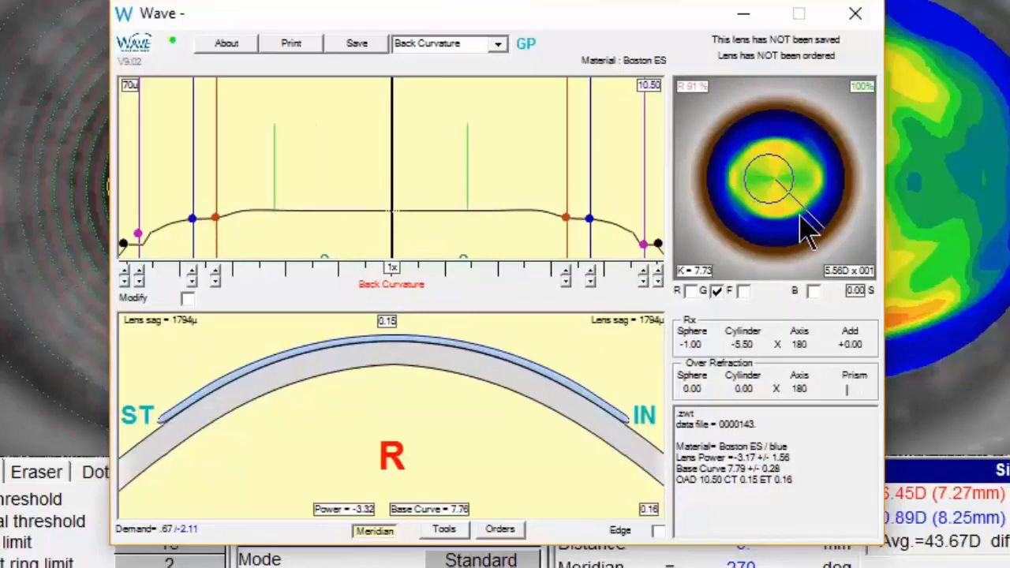
pyautogui.moveTo(808, 229); pyautogui.dragTo(750, 232)
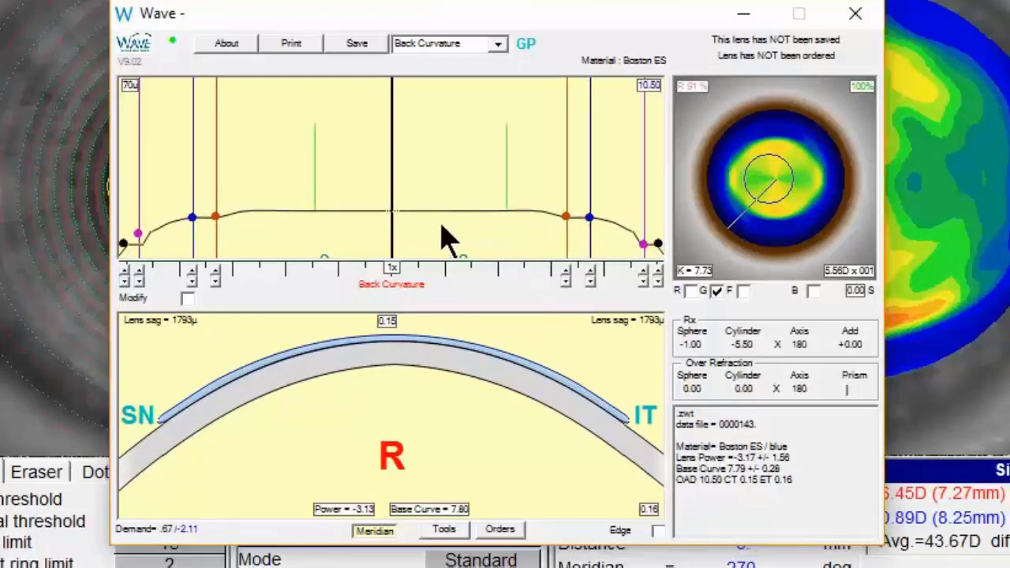
pyautogui.click(744, 193)
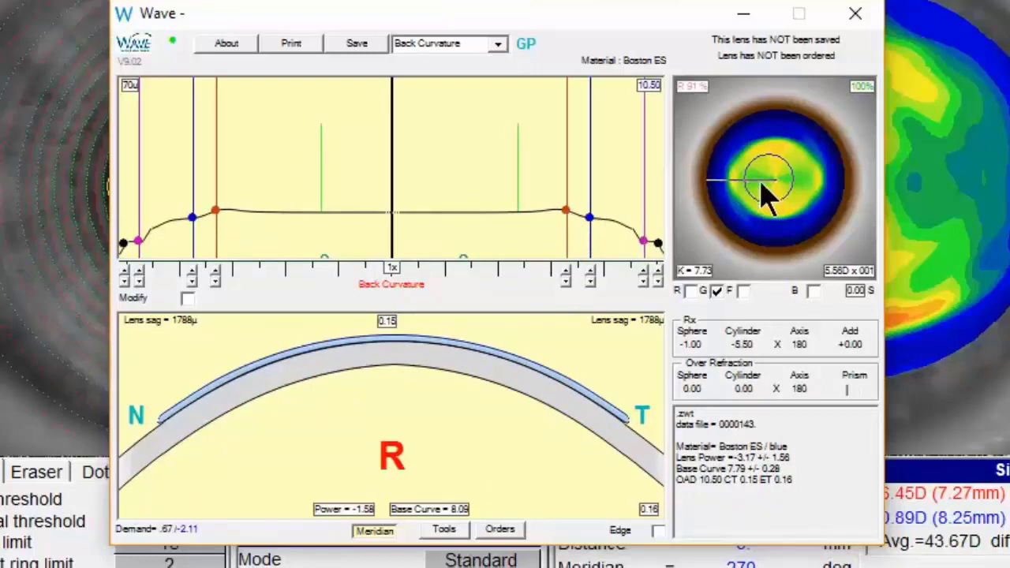
pyautogui.click(815, 193)
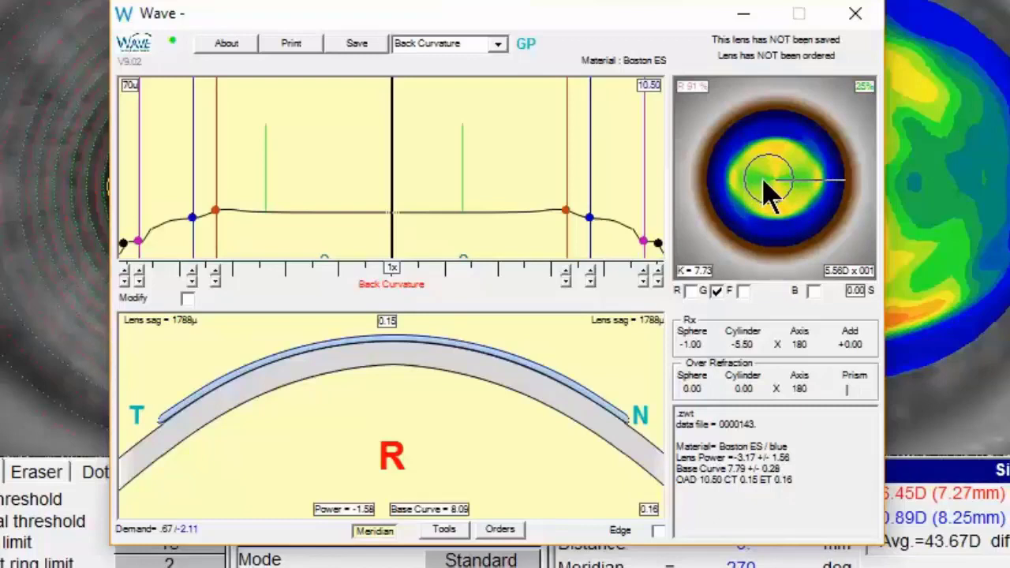
# - Smooth the horizontal back curvature at 25% adjustment by lowering the orange control point and raising the blue one, and check the oblique tear layer
pyautogui.click(565, 287)
pyautogui.click(565, 288)
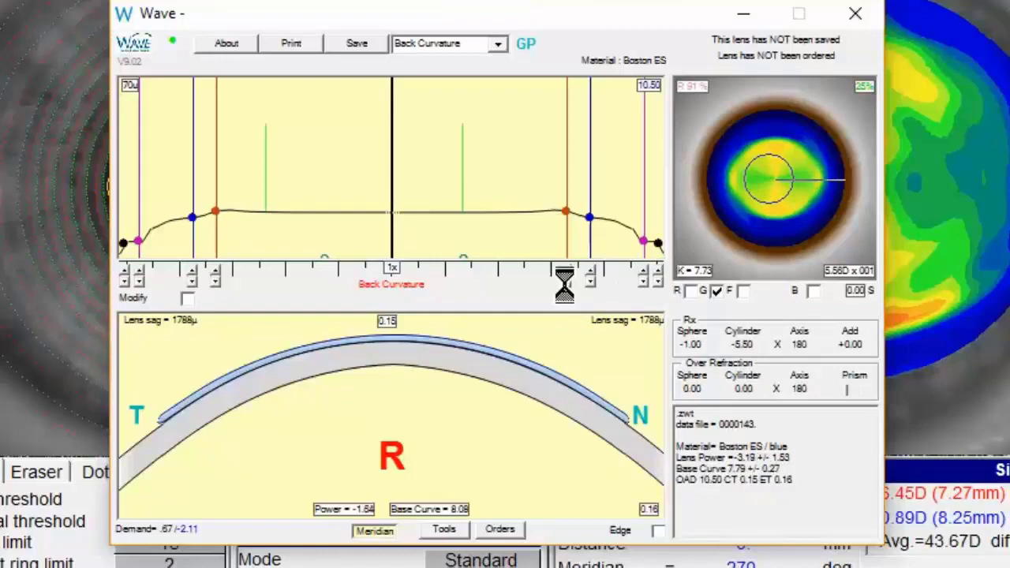
pyautogui.click(593, 278)
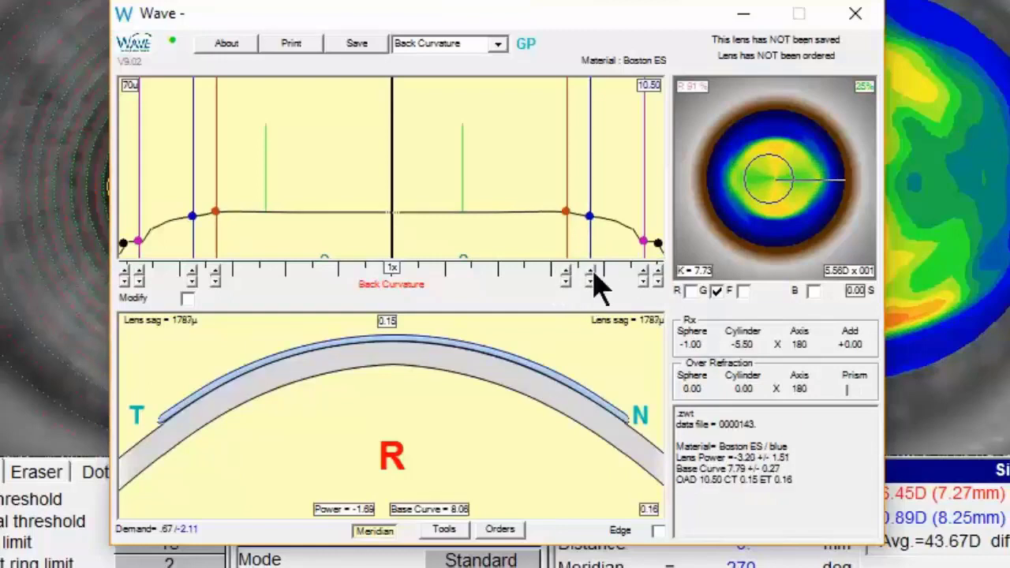
pyautogui.click(593, 278)
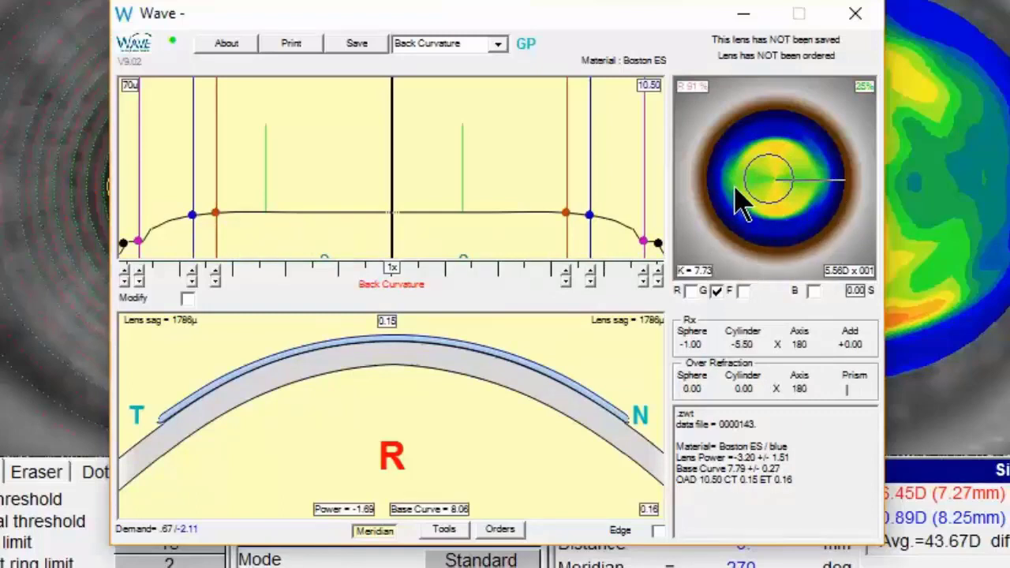
pyautogui.doubleClick(726, 270)
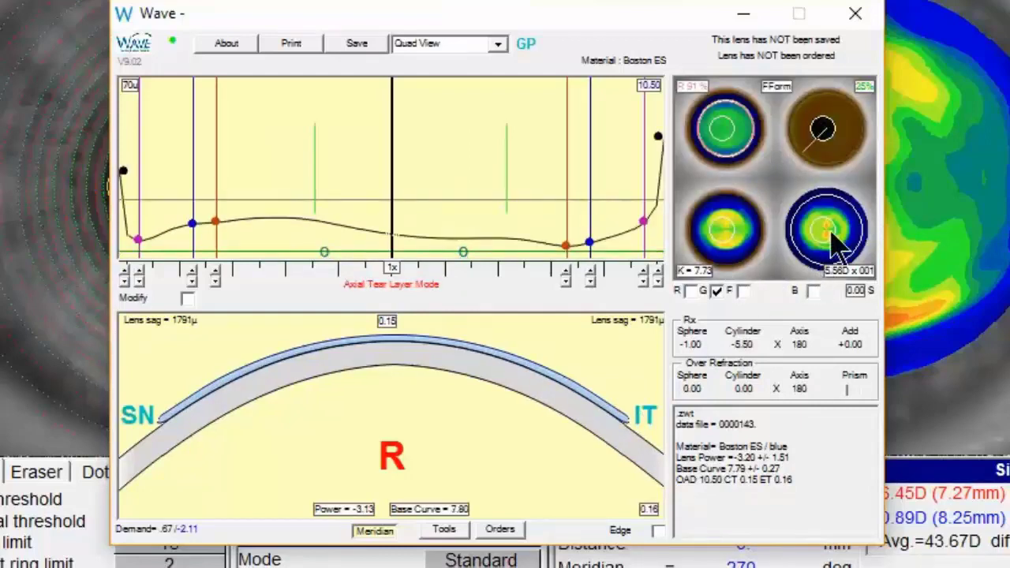
pyautogui.click(838, 231)
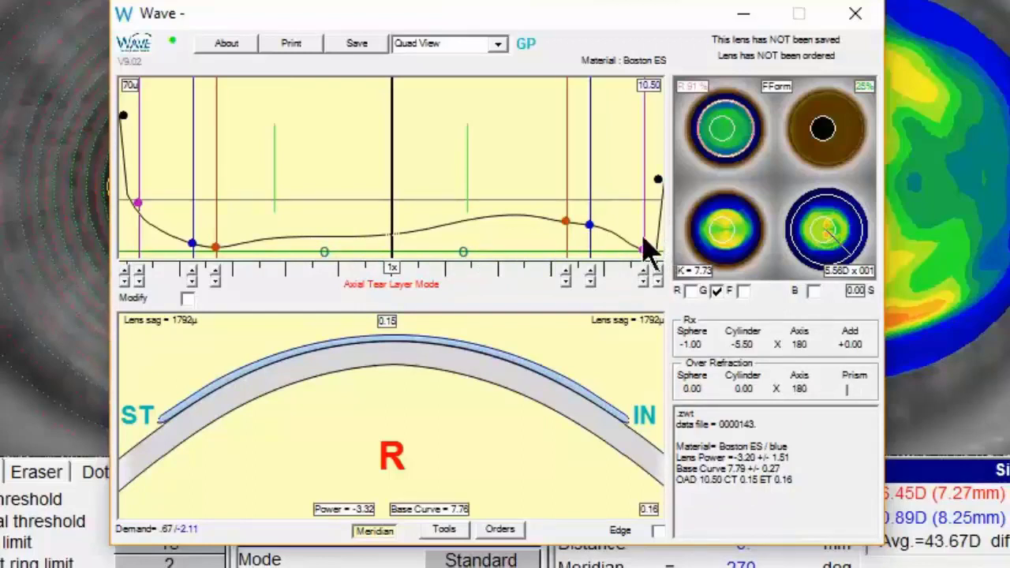
# - Switch the lens design option from G to F and recalculate the lens using the current settings
pyautogui.click(745, 294)
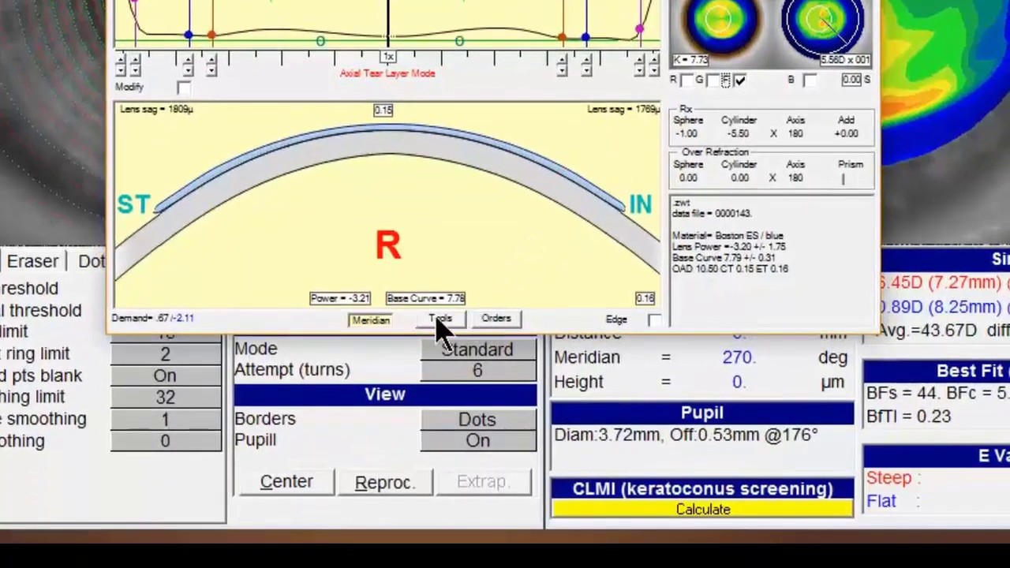
pyautogui.click(440, 321)
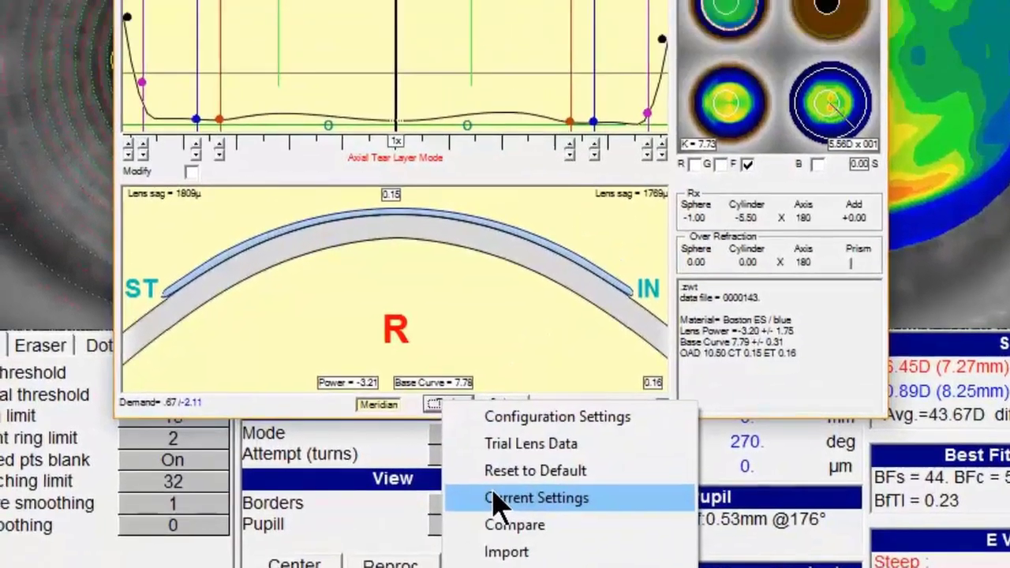
pyautogui.click(497, 498)
pyautogui.click(562, 461)
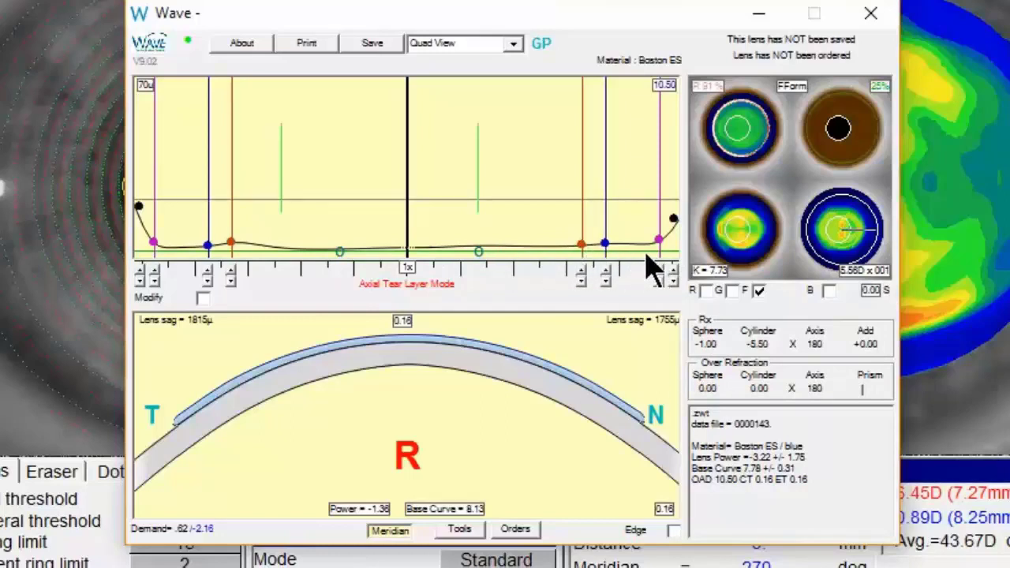
# - Check the recalculated lens's tear layer along the vertical meridian and return to the horizontal meridian
pyautogui.click(846, 223)
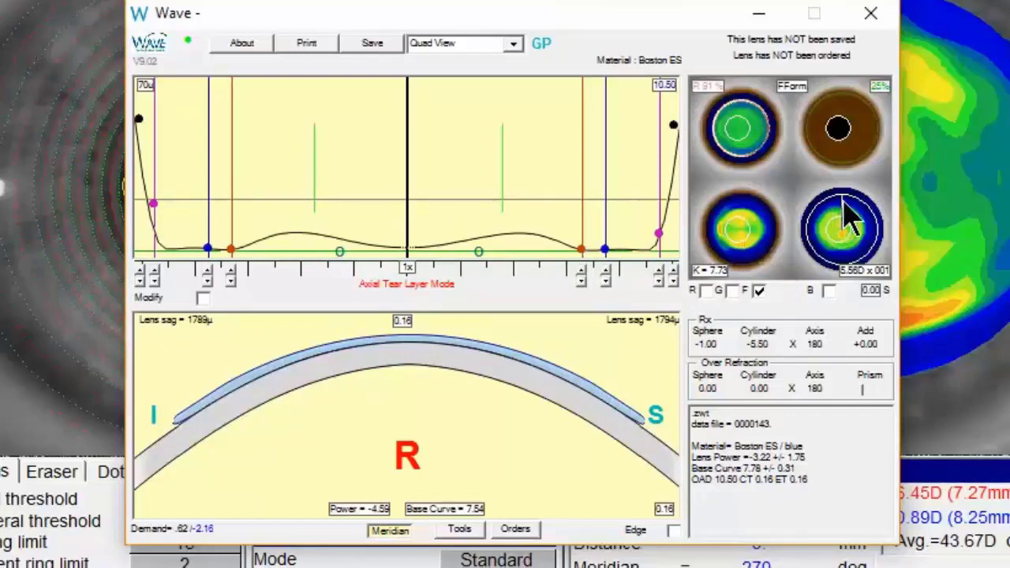
pyautogui.click(808, 227)
pyautogui.moveTo(812, 245); pyautogui.dragTo(869, 235)
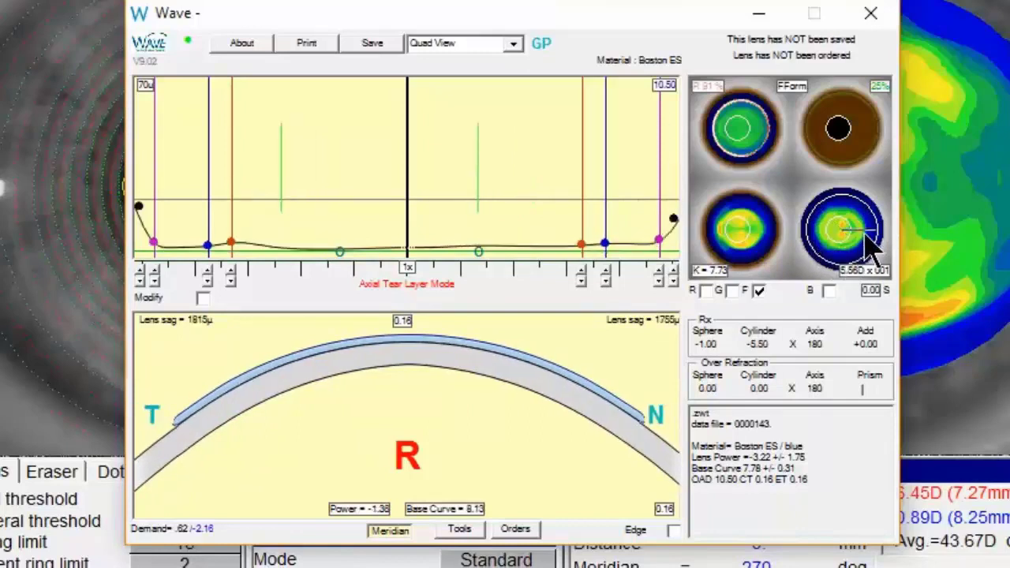
# - Enlarge the back surface curvature map of the F design and inspect both halves of the horizontal meridian
pyautogui.doubleClick(781, 276)
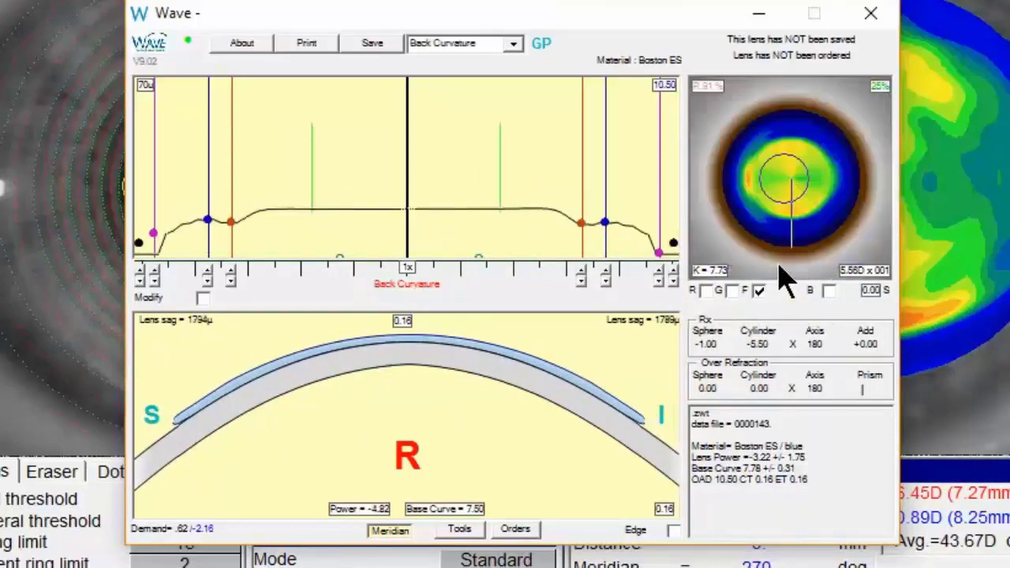
pyautogui.click(828, 189)
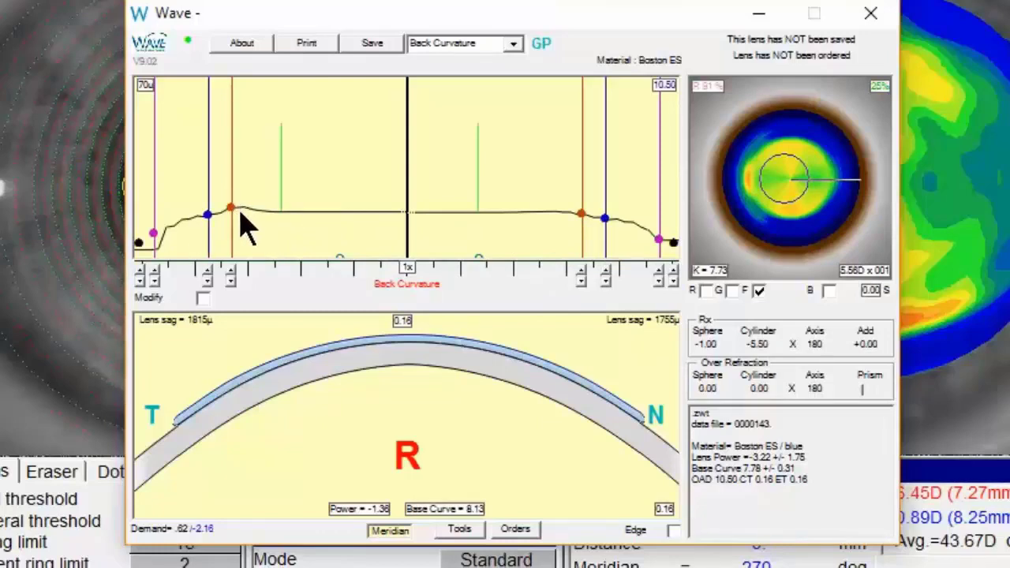
pyautogui.click(754, 190)
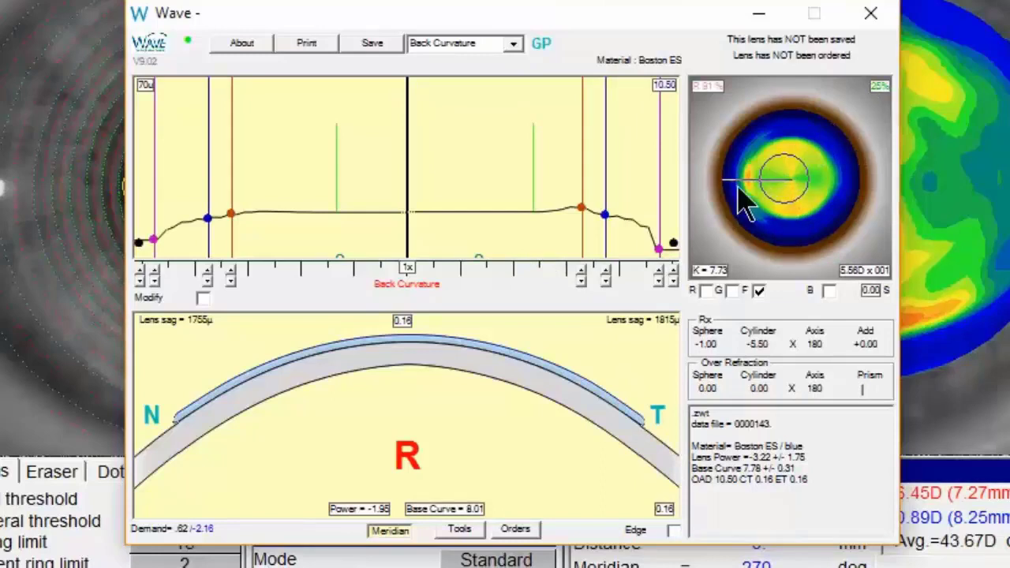
# - Smooth the temporal back curvature on the horizontal meridian by lowering the orange control point and raising the blue one
pyautogui.click(581, 278)
pyautogui.click(582, 282)
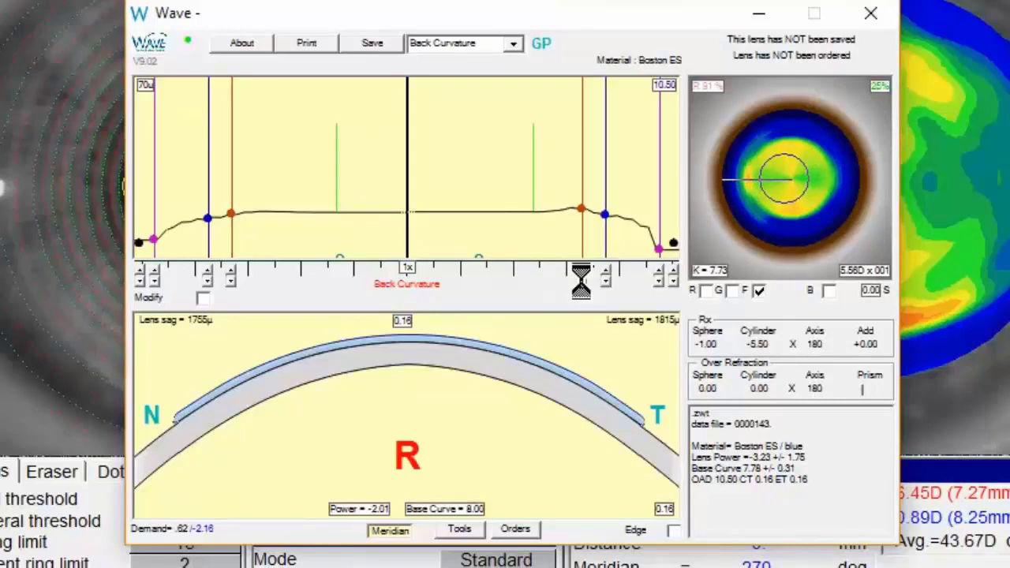
pyautogui.click(606, 271)
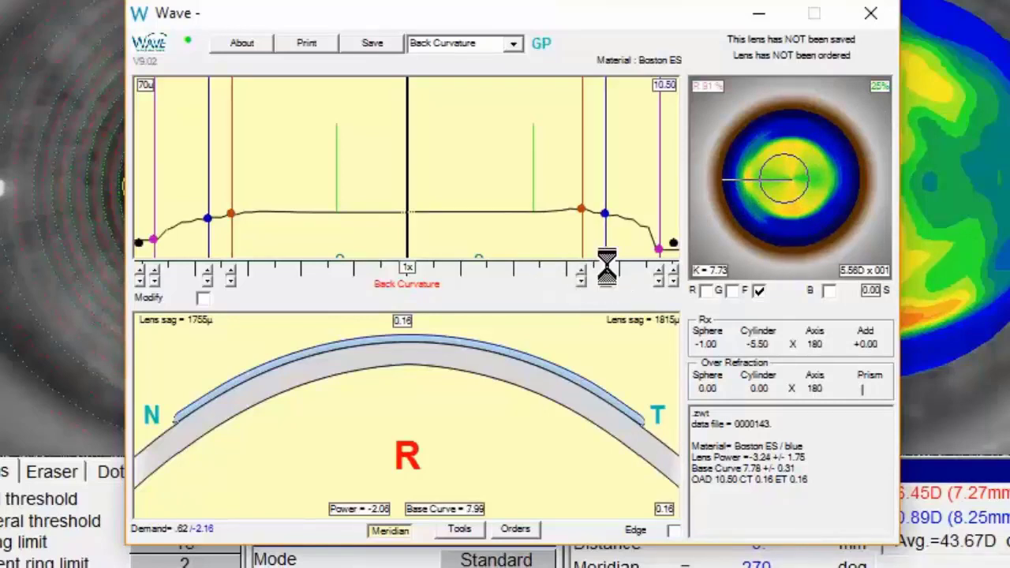
pyautogui.click(606, 272)
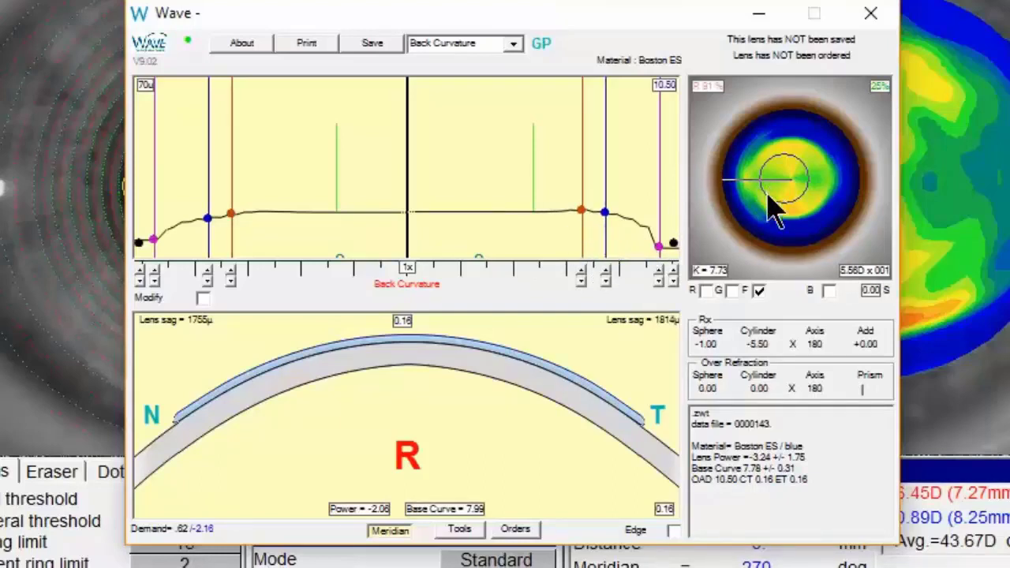
# - Return to the quad view and check the smoothed lens's tear layer along the horizontal meridian
pyautogui.click(753, 285)
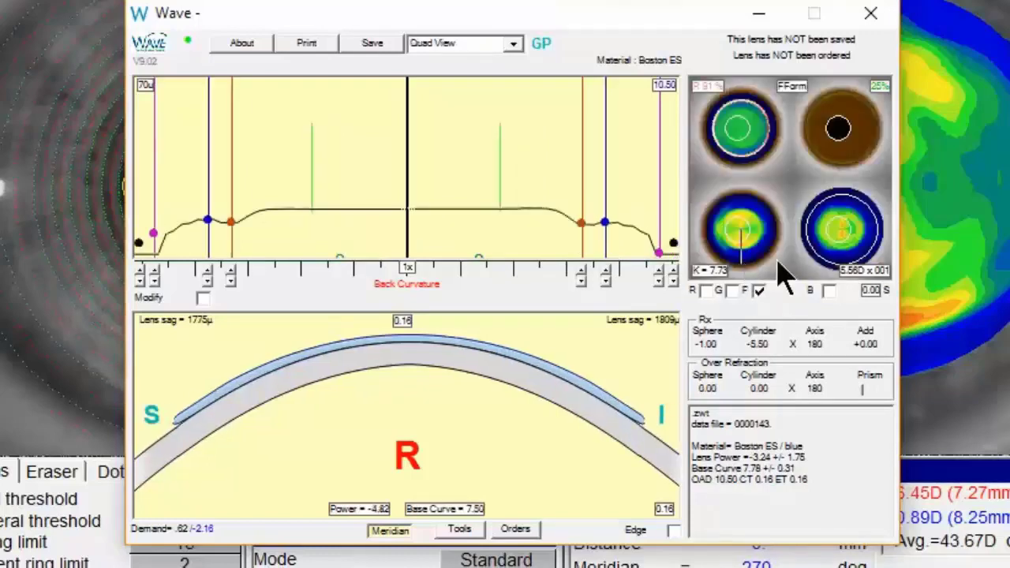
pyautogui.click(824, 268)
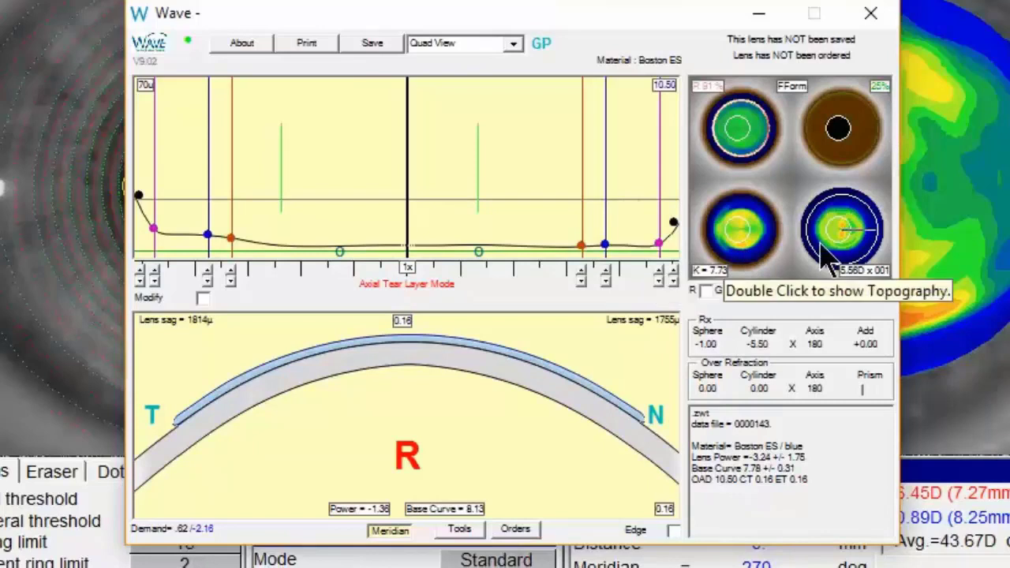
pyautogui.click(872, 235)
pyautogui.moveTo(871, 235)
pyautogui.mouseDown()
pyautogui.moveTo(843, 207)
pyautogui.moveTo(824, 247)
pyautogui.moveTo(835, 257)
pyautogui.moveTo(842, 236)
pyautogui.moveTo(817, 246)
pyautogui.moveTo(870, 246)
pyautogui.mouseUp()
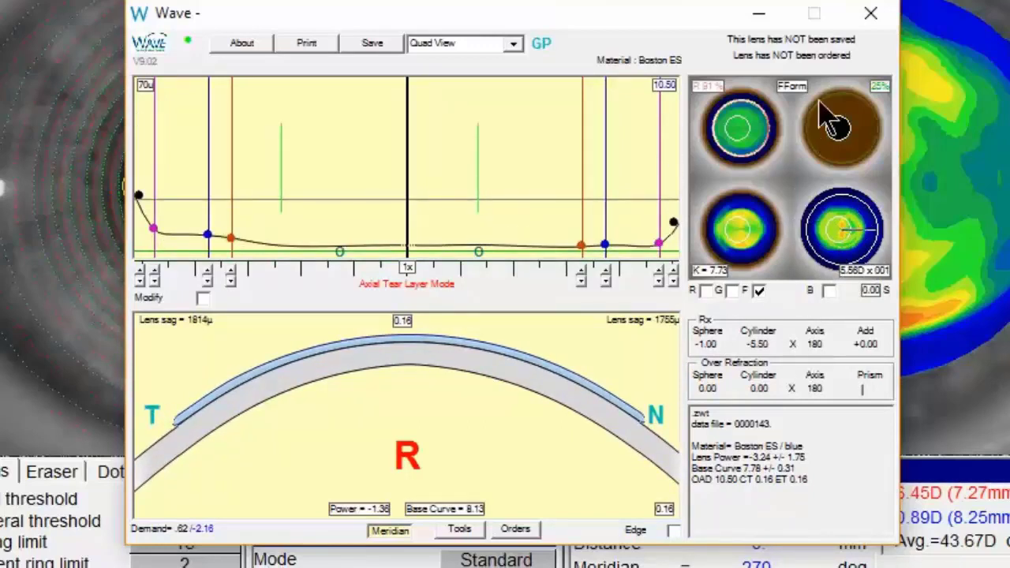
# - Close the lens design with its changes saved and store the test with the new OD contact lens in the Scout database
pyautogui.click(876, 22)
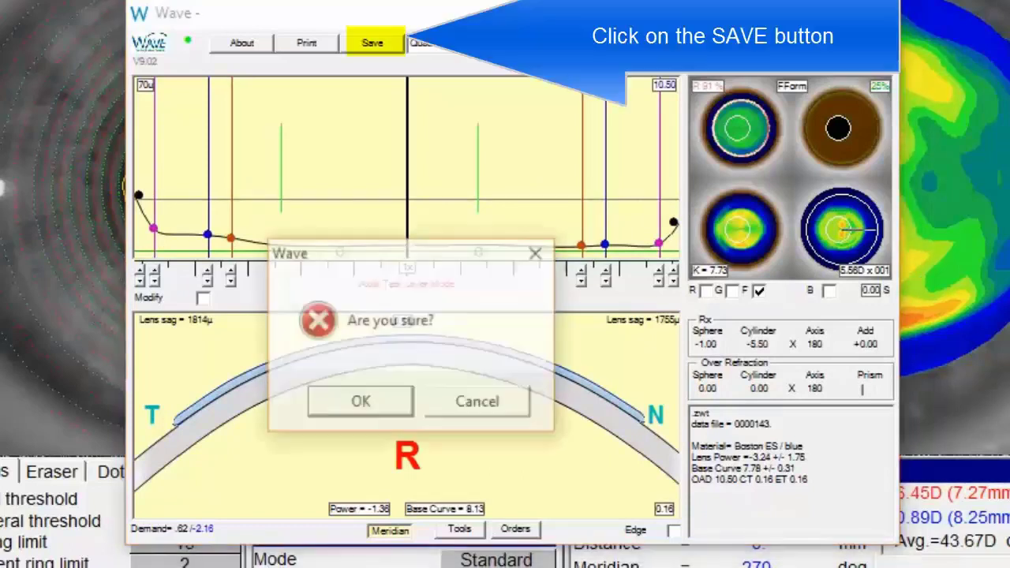
pyautogui.click(367, 412)
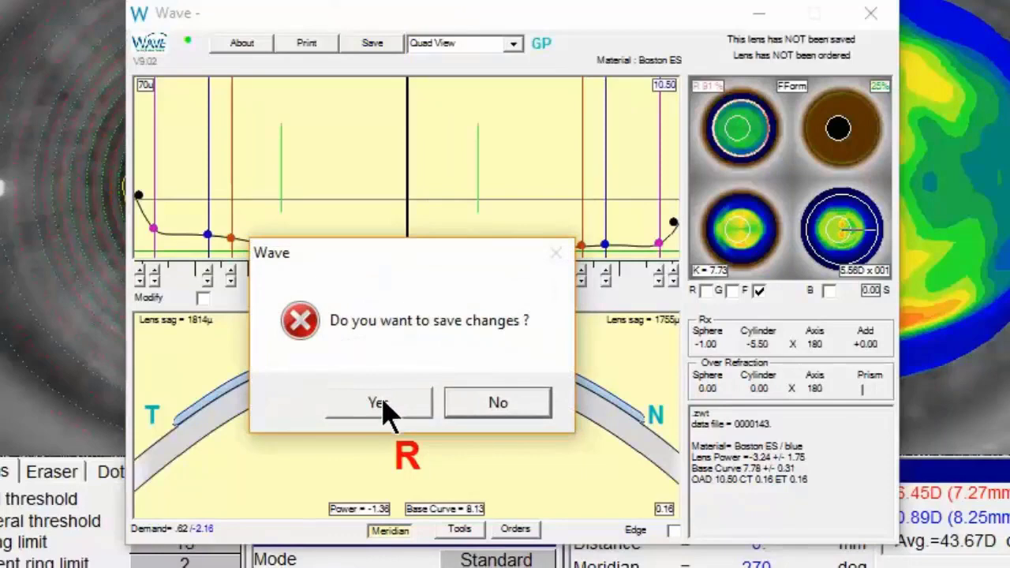
pyautogui.click(382, 404)
pyautogui.click(557, 540)
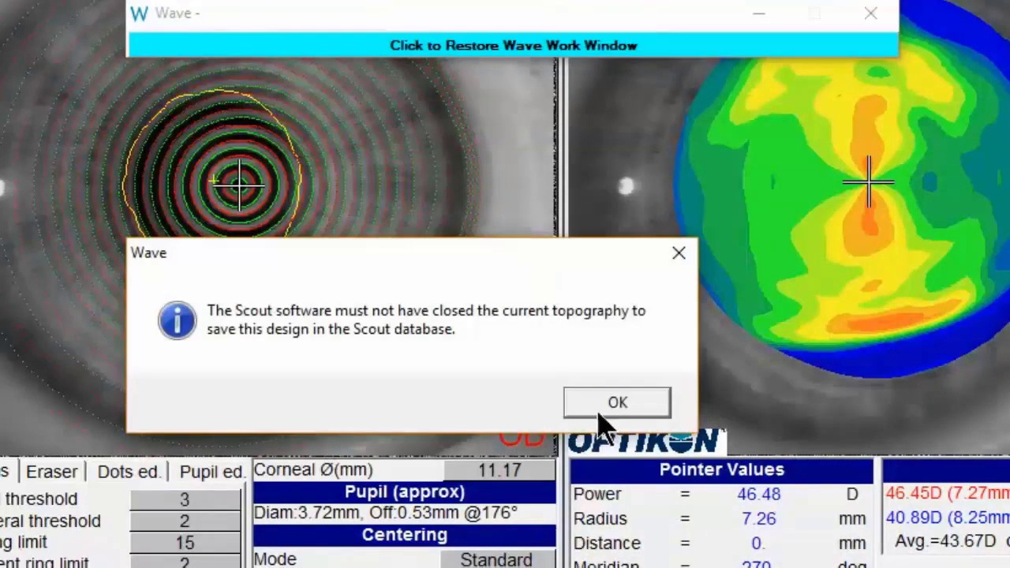
pyautogui.click(616, 406)
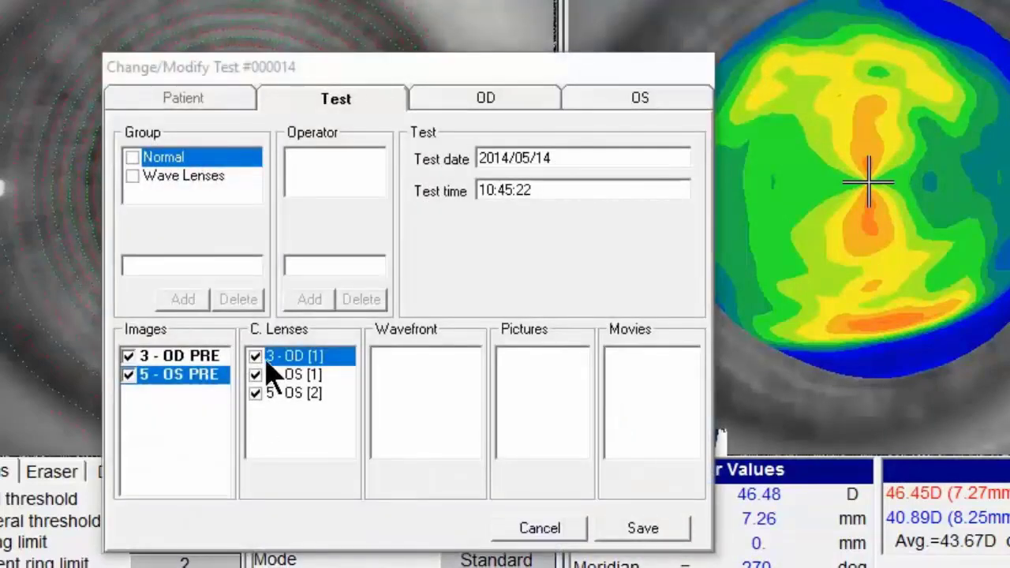
pyautogui.click(623, 527)
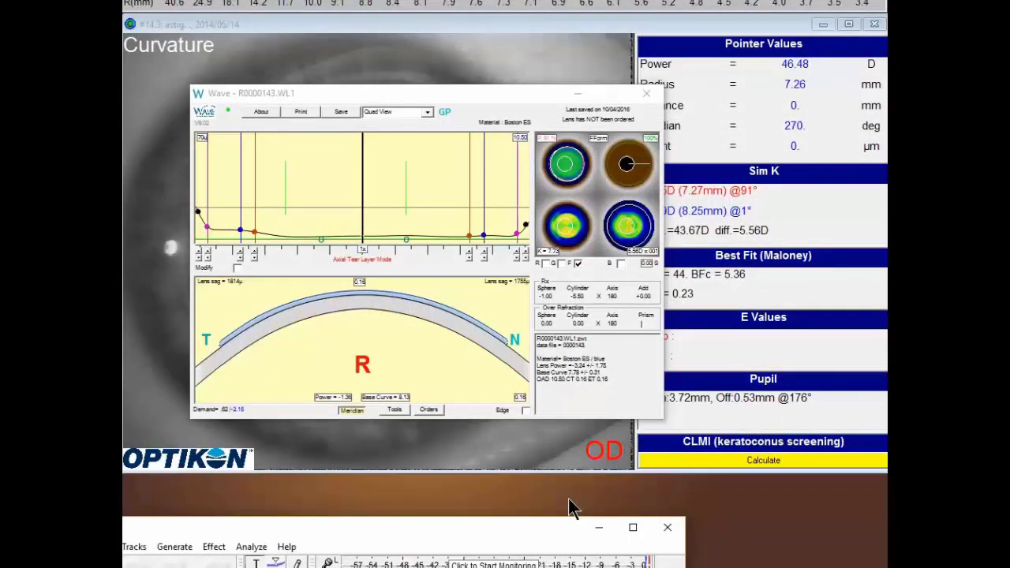
# - Set the saved lens's adjustment percentage to 25% and view the tear layer along the vertical meridian
pyautogui.click(414, 268)
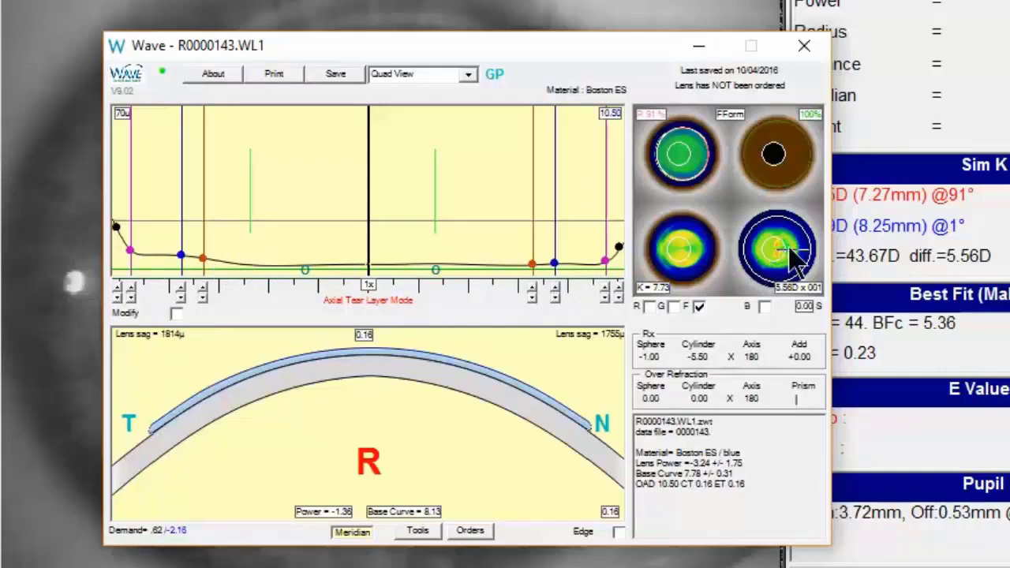
pyautogui.click(812, 115)
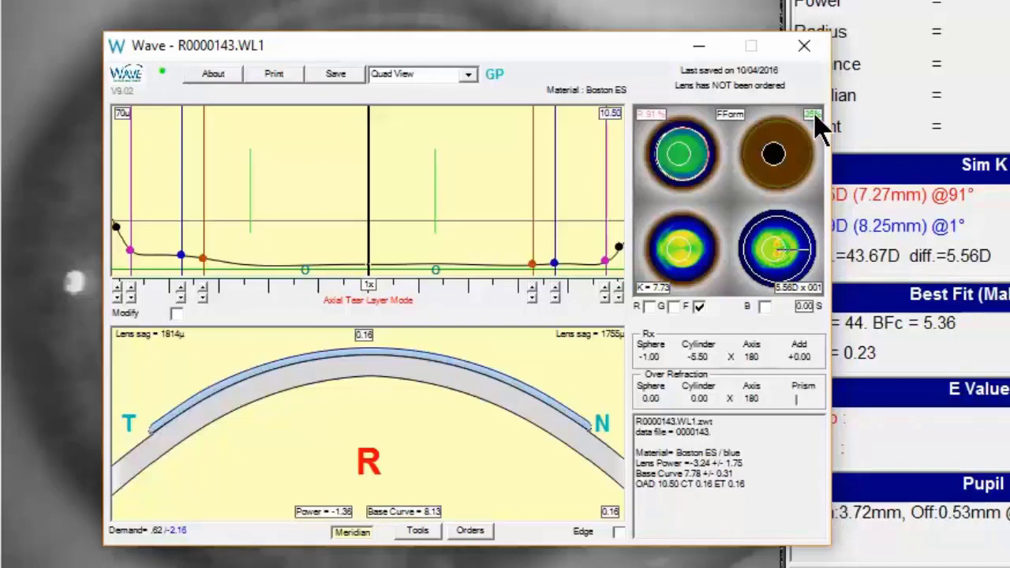
pyautogui.moveTo(800, 247); pyautogui.dragTo(710, 268)
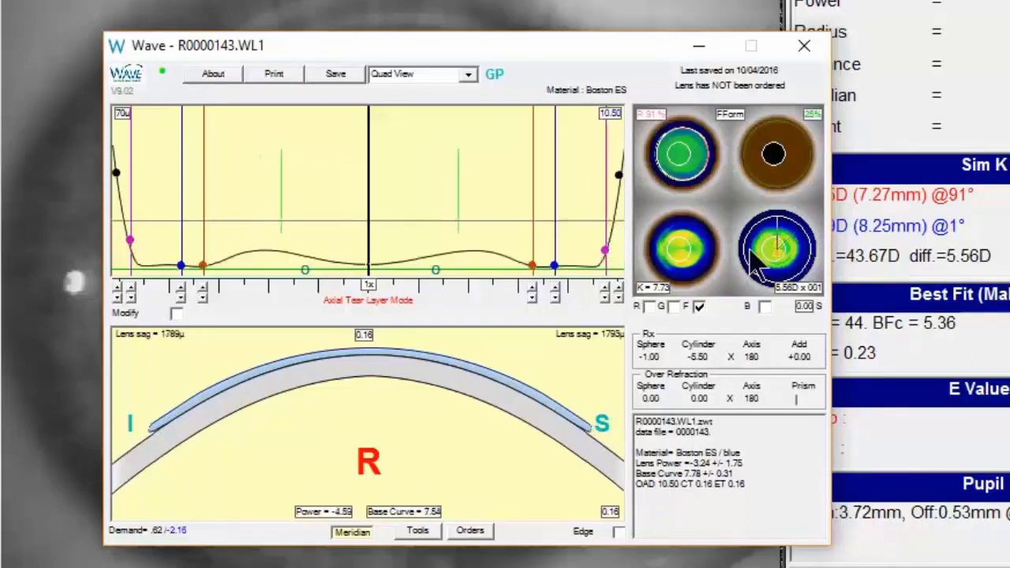
# - Fine-tune the purple bevel point on the oblique superonasal meridian and lower the orange, blue and purple points on the temporal horizontal meridian
pyautogui.moveTo(804, 241); pyautogui.dragTo(794, 248)
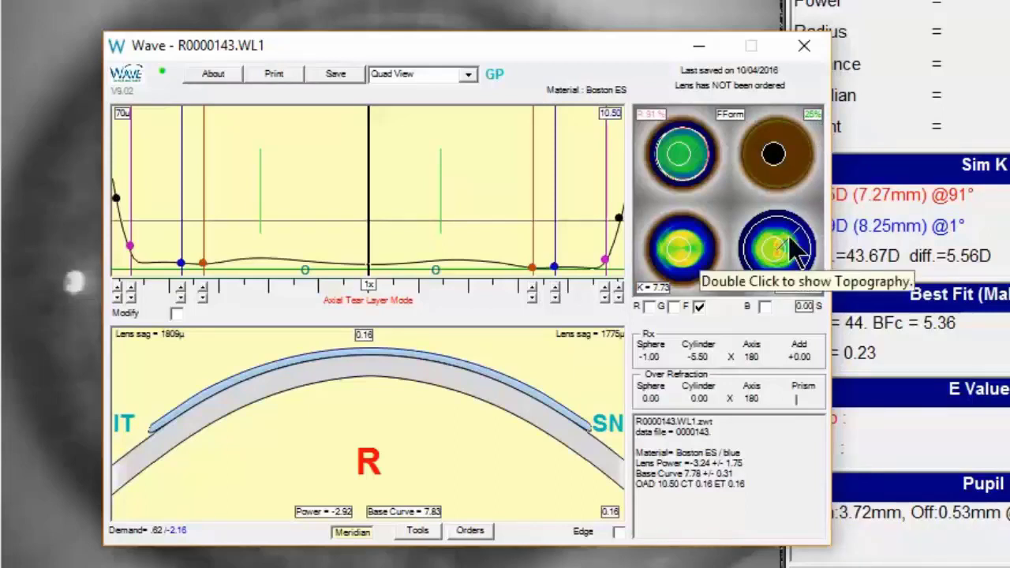
pyautogui.click(606, 295)
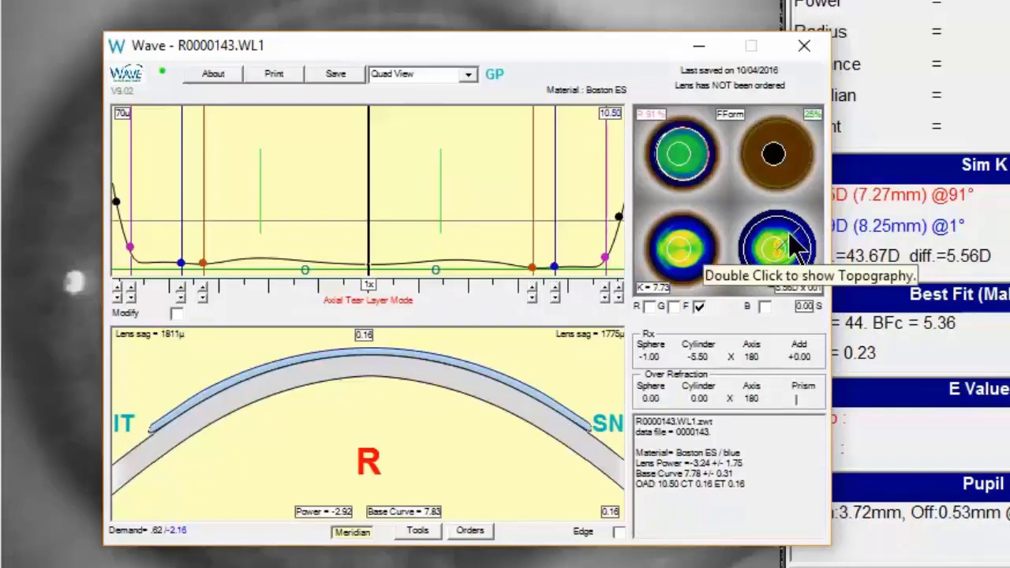
pyautogui.moveTo(801, 252); pyautogui.dragTo(760, 251)
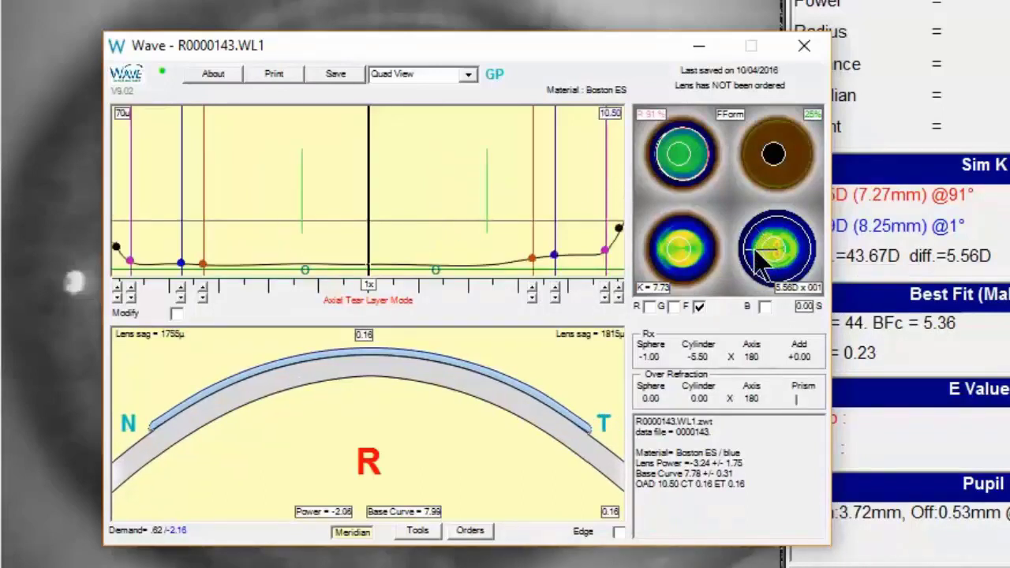
pyautogui.click(532, 295)
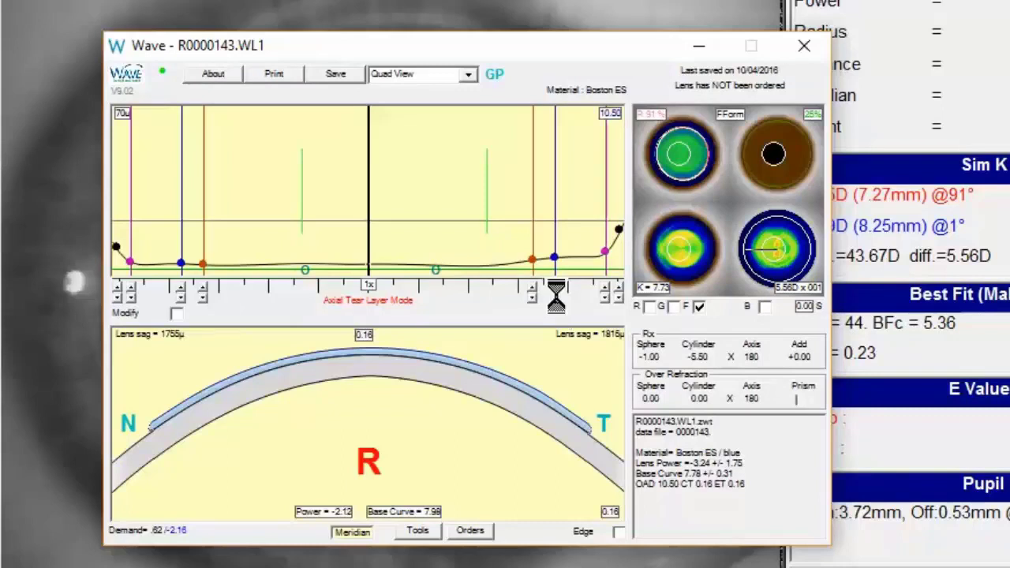
pyautogui.click(557, 299)
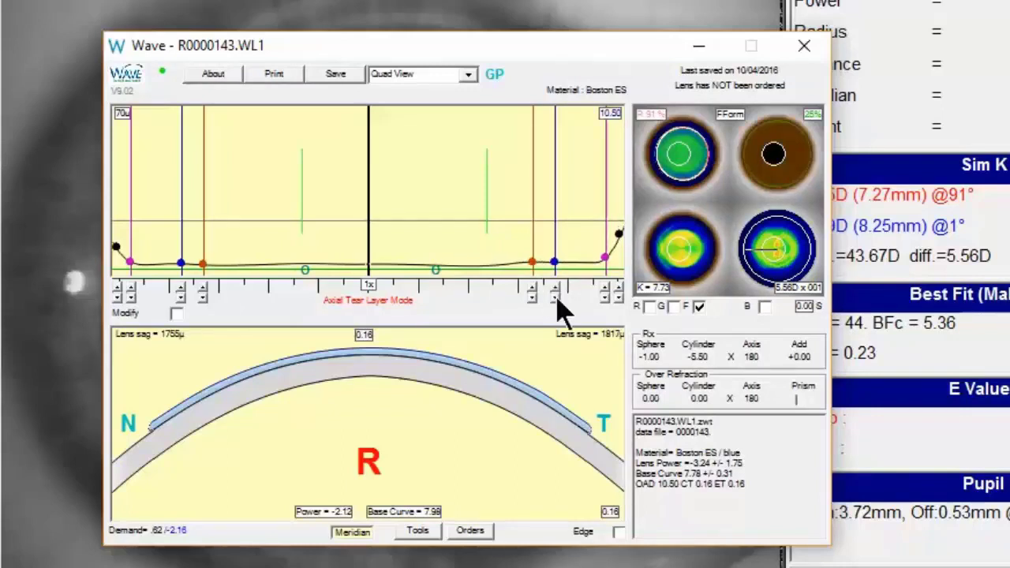
pyautogui.click(606, 297)
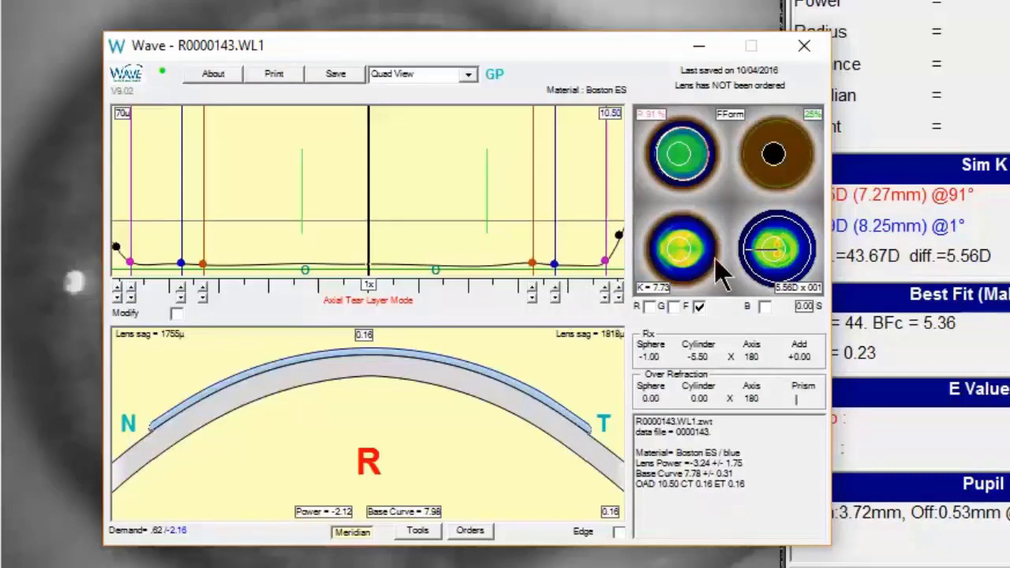
# - Set the adjustment percentage to 100% and fine-tune the purple bevel and black edge points on the nasal side of the horizontal meridian
pyautogui.moveTo(761, 261); pyautogui.dragTo(813, 257)
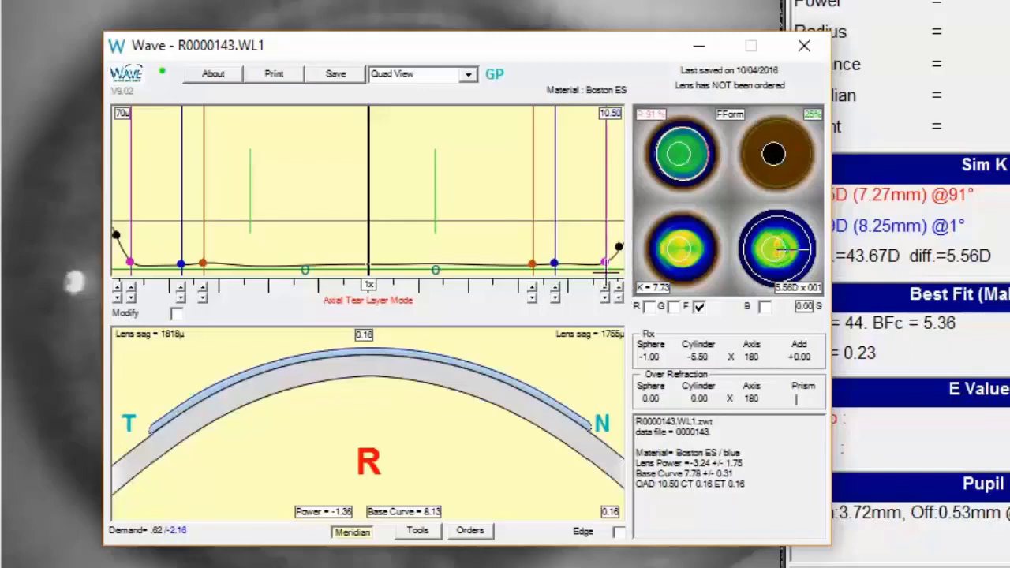
pyautogui.moveTo(604, 262)
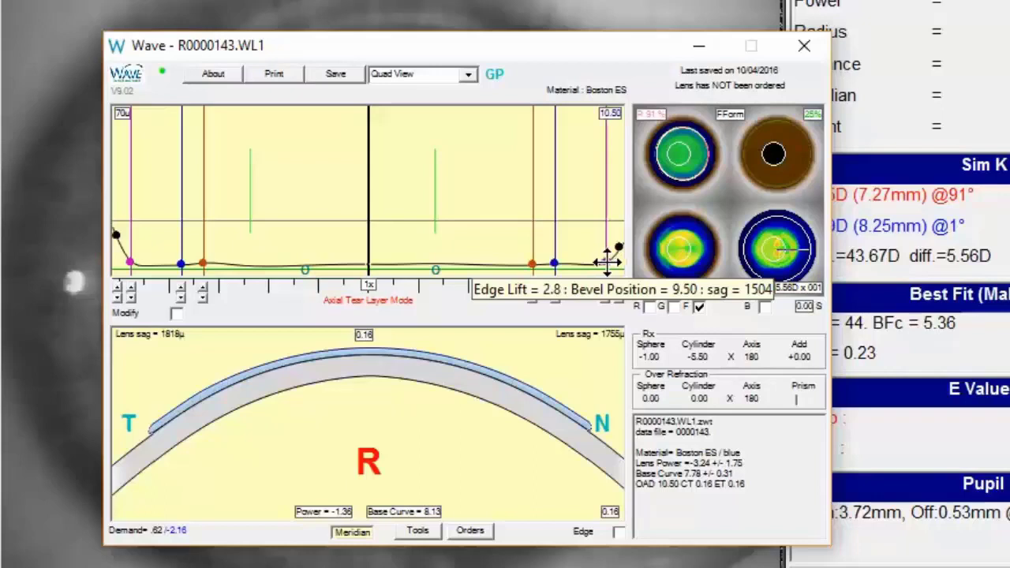
pyautogui.click(827, 129)
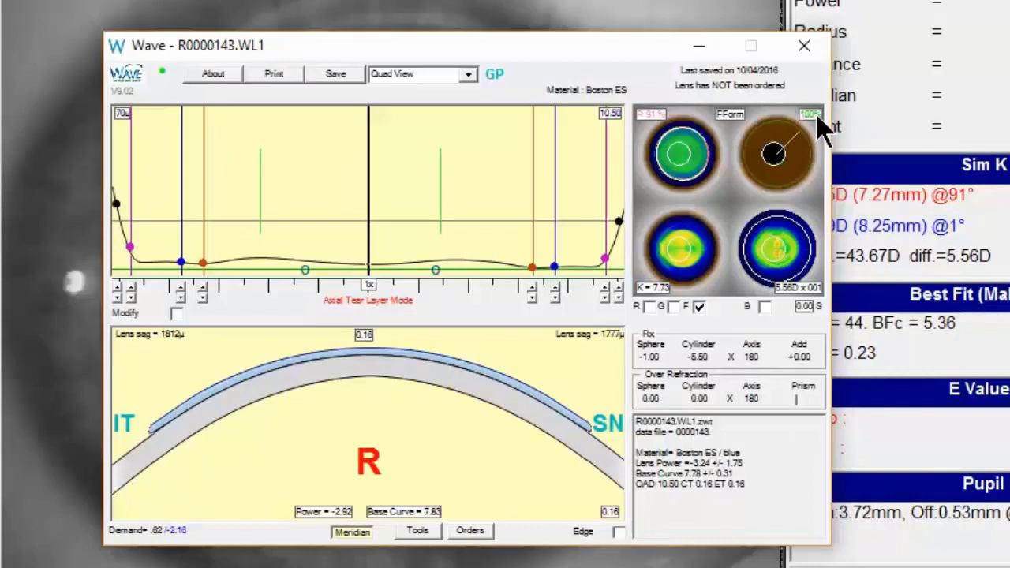
pyautogui.click(804, 252)
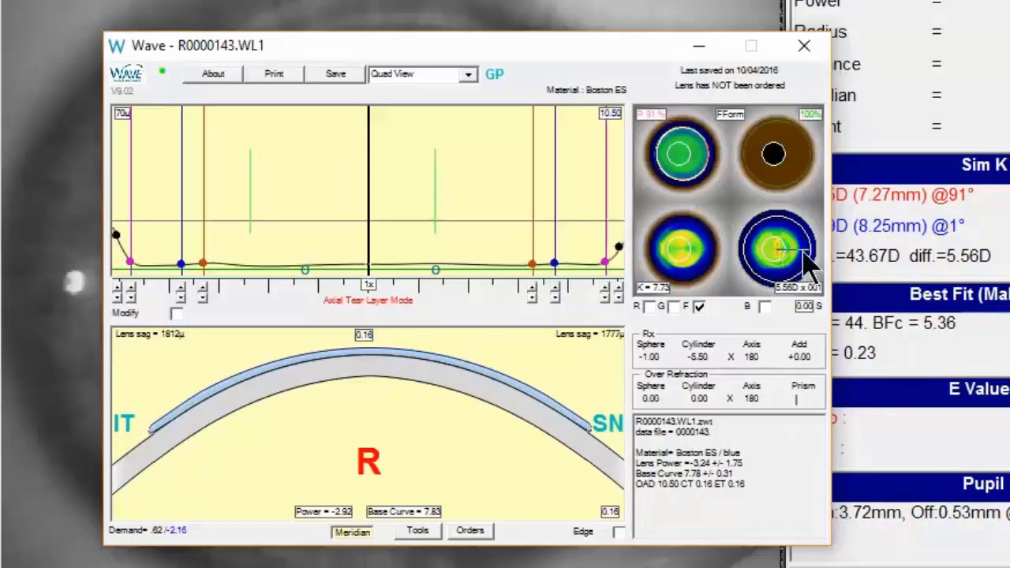
pyautogui.click(606, 287)
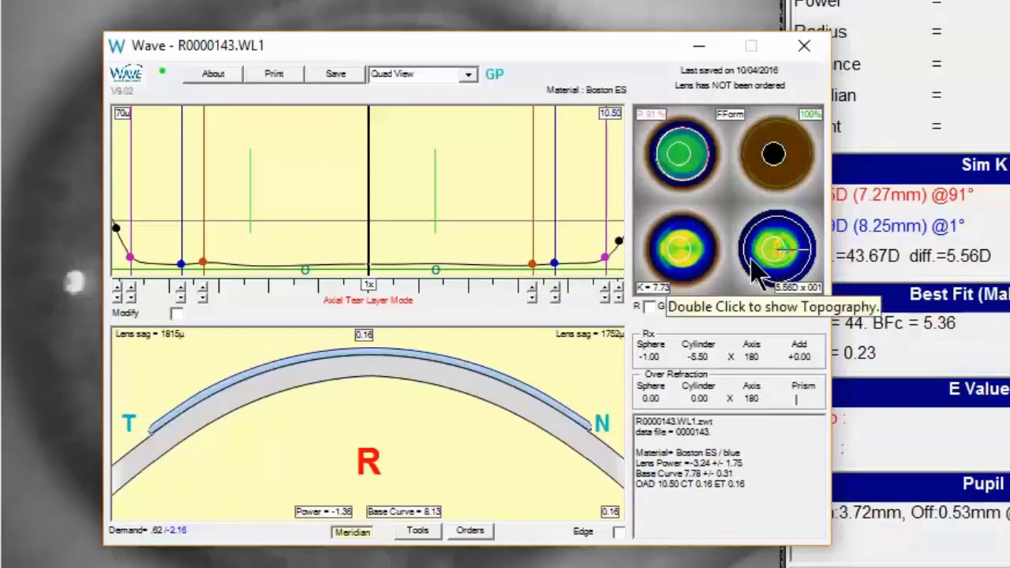
pyautogui.click(604, 294)
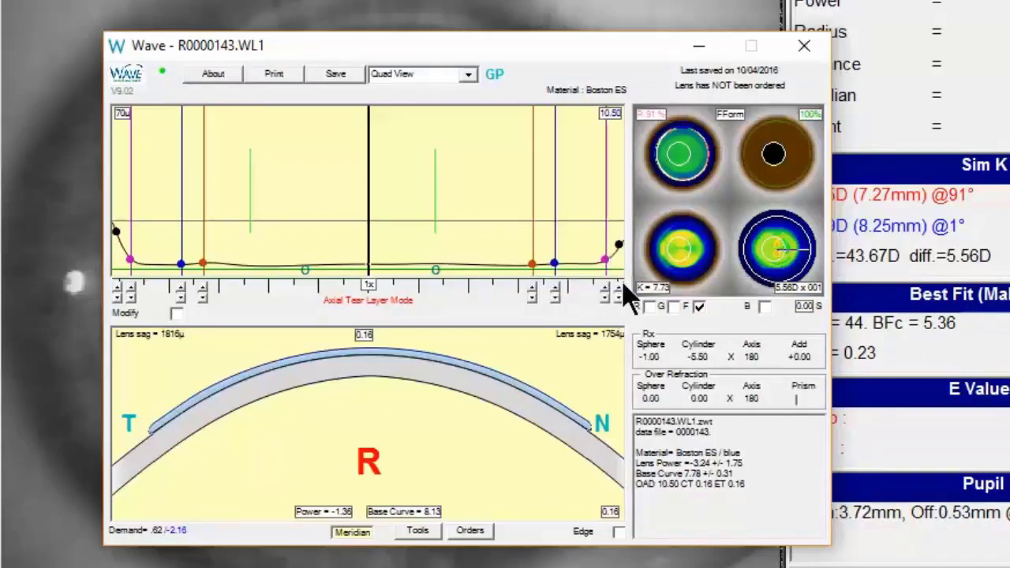
pyautogui.moveTo(619, 242)
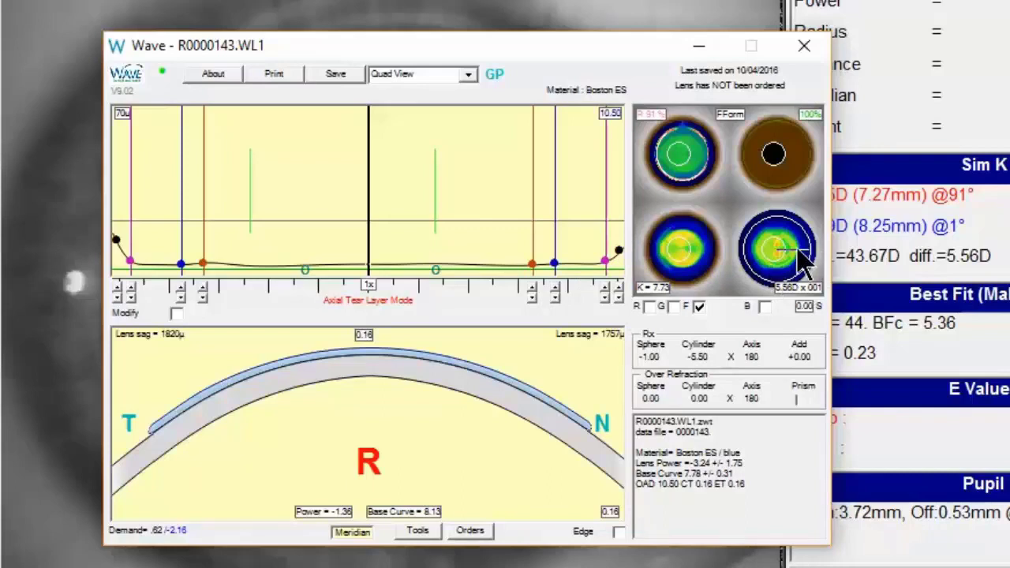
# - Set the lens's S value to -0.05 and open its current settings from the design tools
pyautogui.click(779, 224)
pyautogui.moveTo(778, 223); pyautogui.dragTo(805, 276)
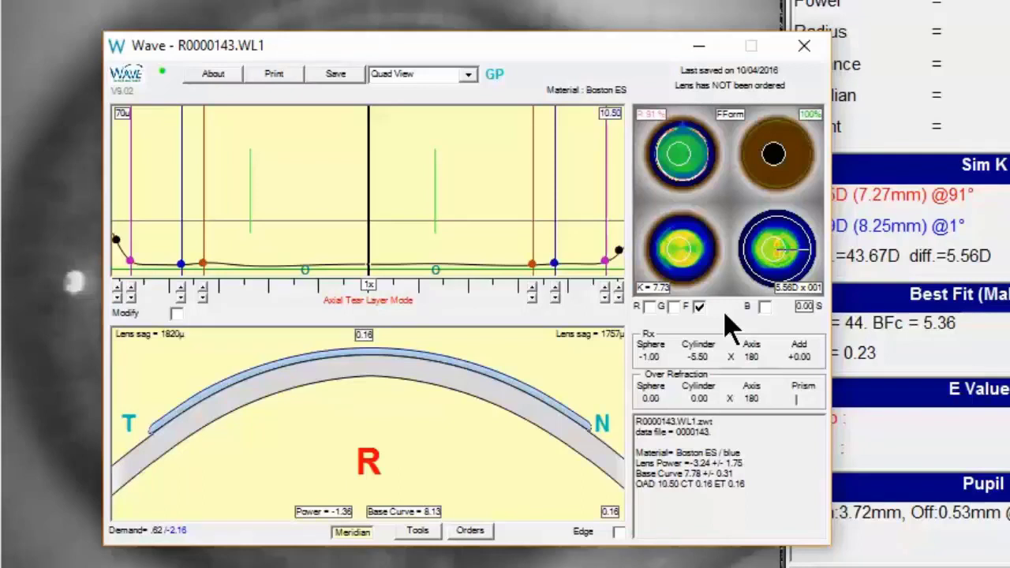
pyautogui.click(807, 314)
pyautogui.click(811, 312)
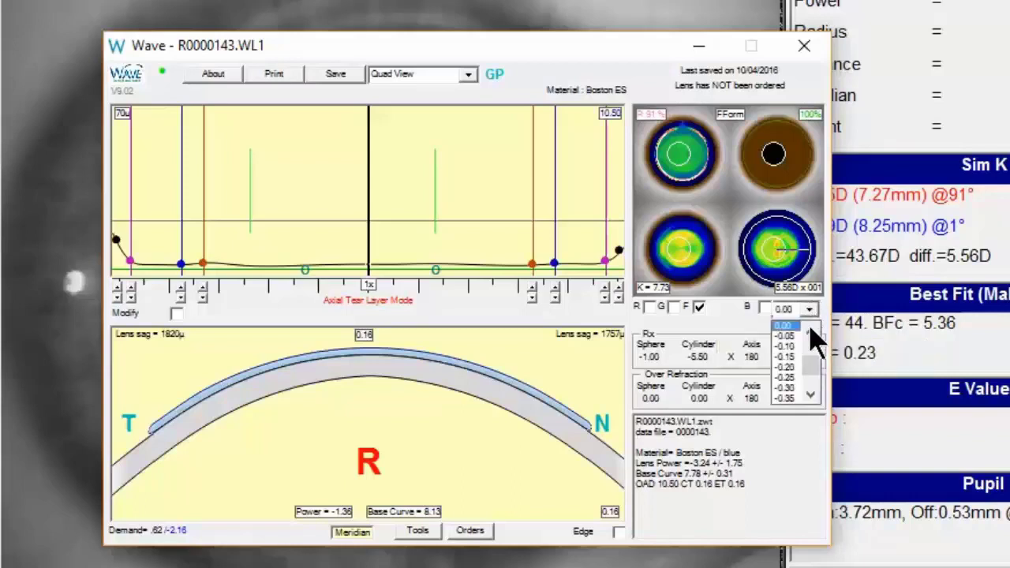
pyautogui.scroll(2, 808, 335)
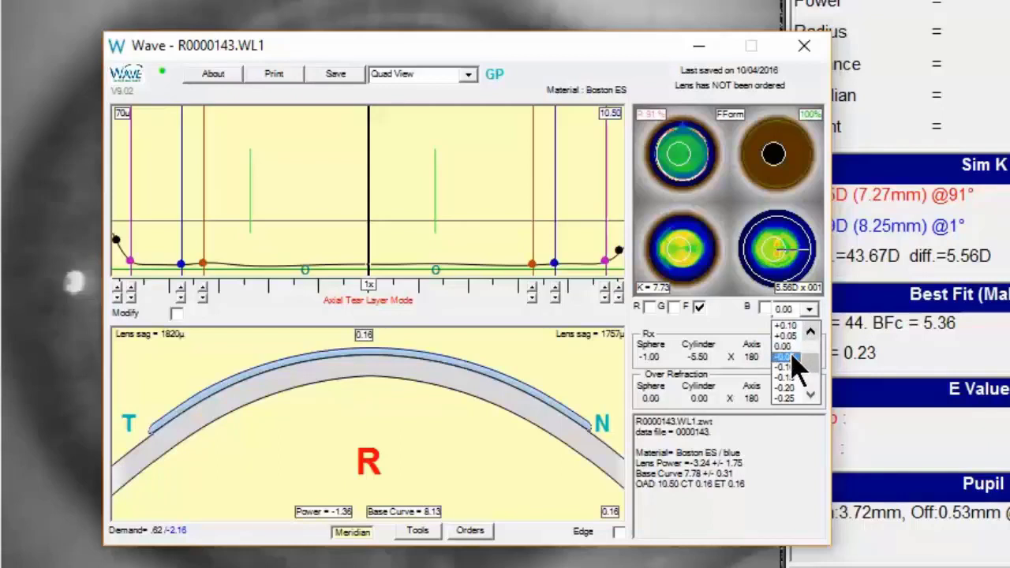
pyautogui.click(793, 359)
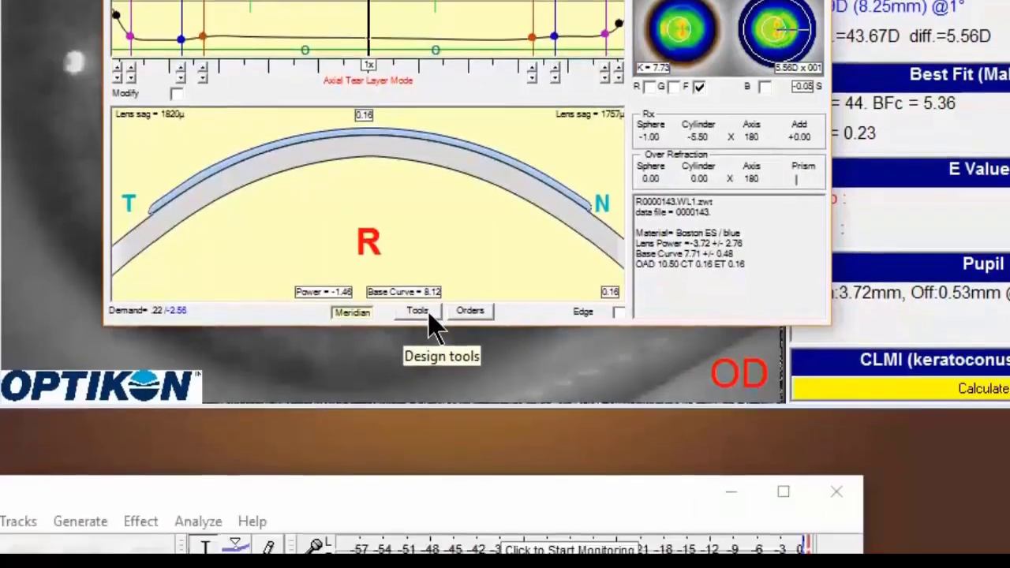
pyautogui.click(426, 535)
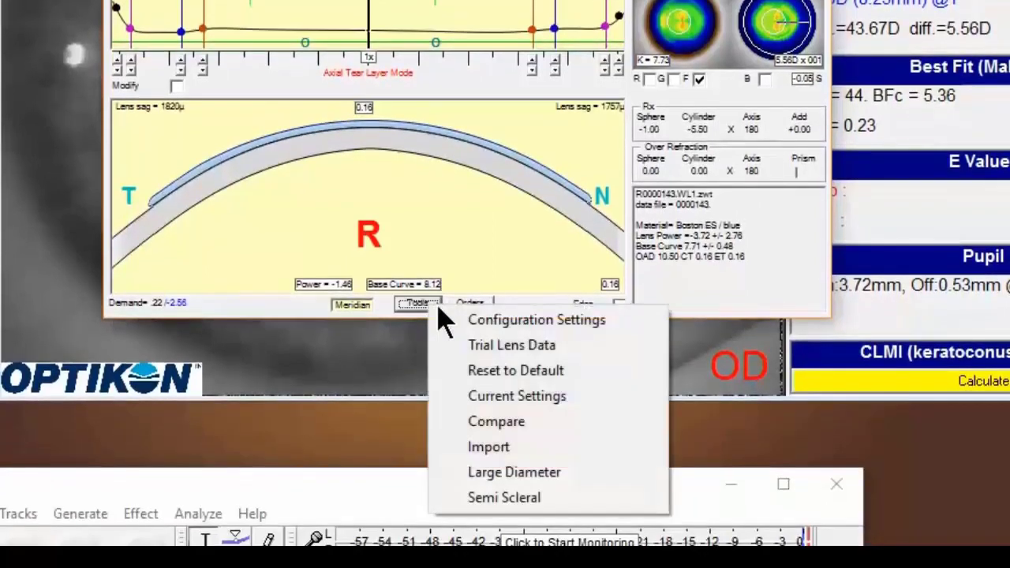
pyautogui.click(499, 397)
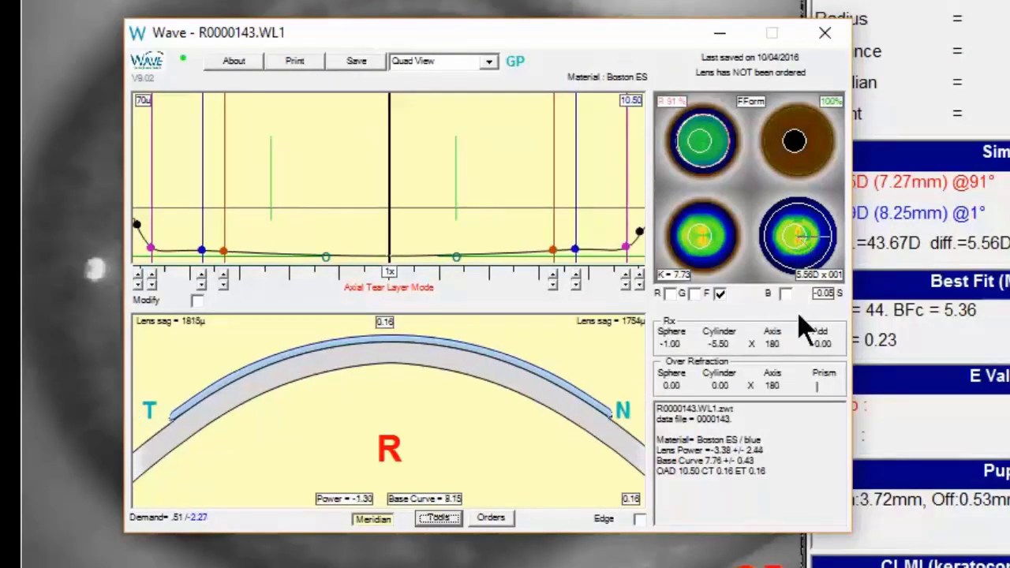
# - Examine the lens's back curvature along the vertical and horizontal meridians, and return to the quad view
pyautogui.click(823, 250)
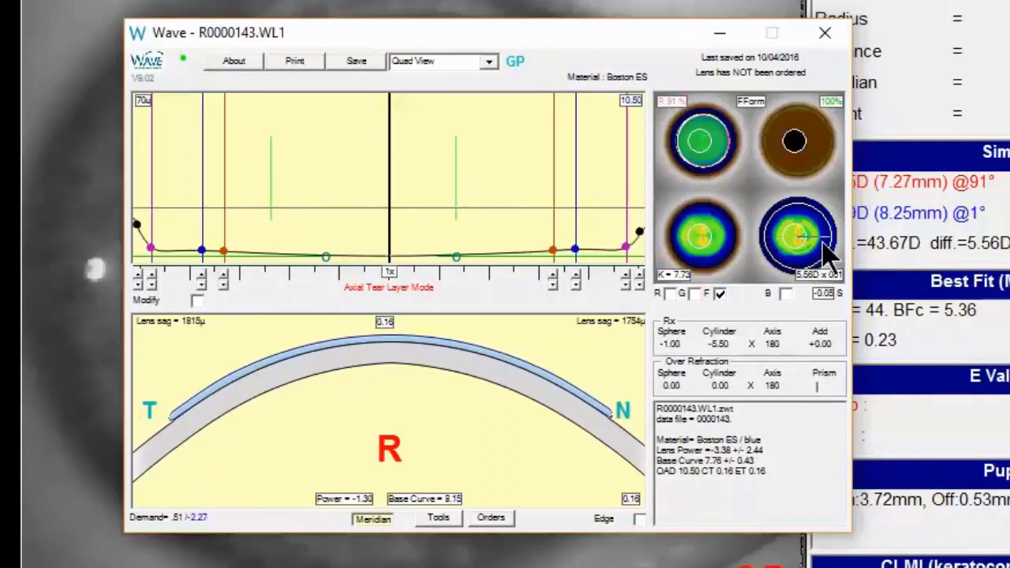
pyautogui.click(719, 292)
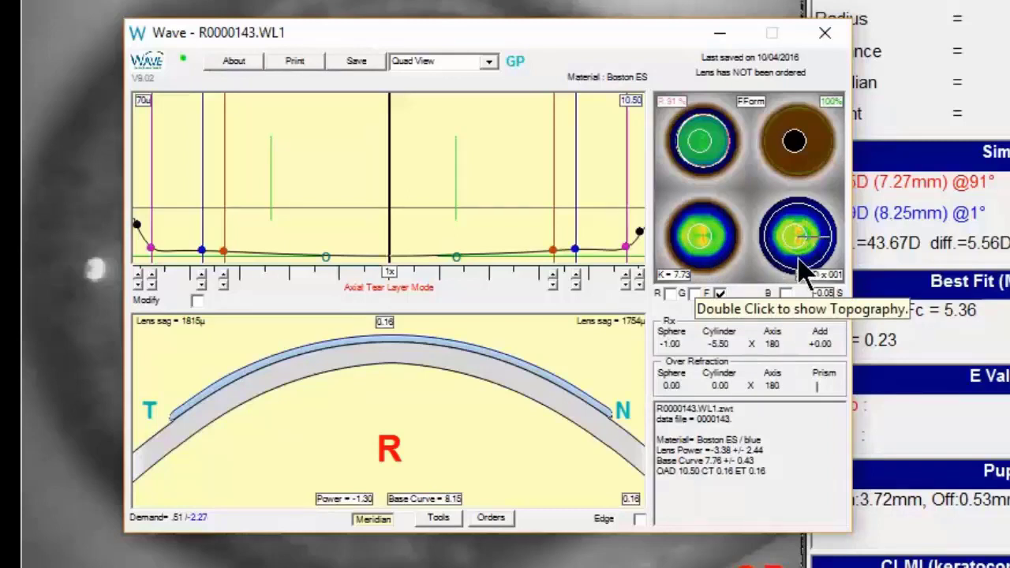
pyautogui.doubleClick(749, 286)
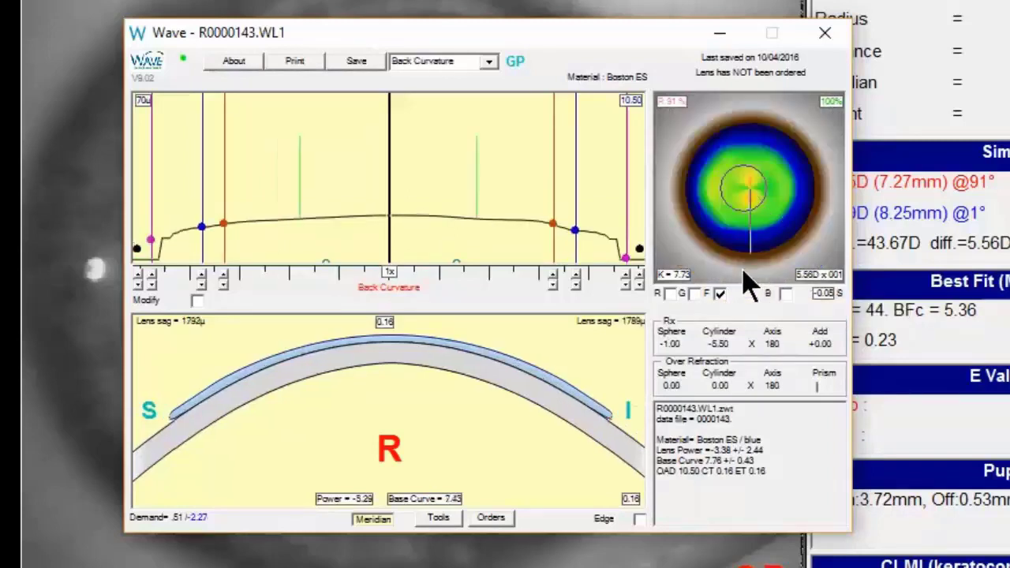
pyautogui.moveTo(739, 237); pyautogui.dragTo(809, 197)
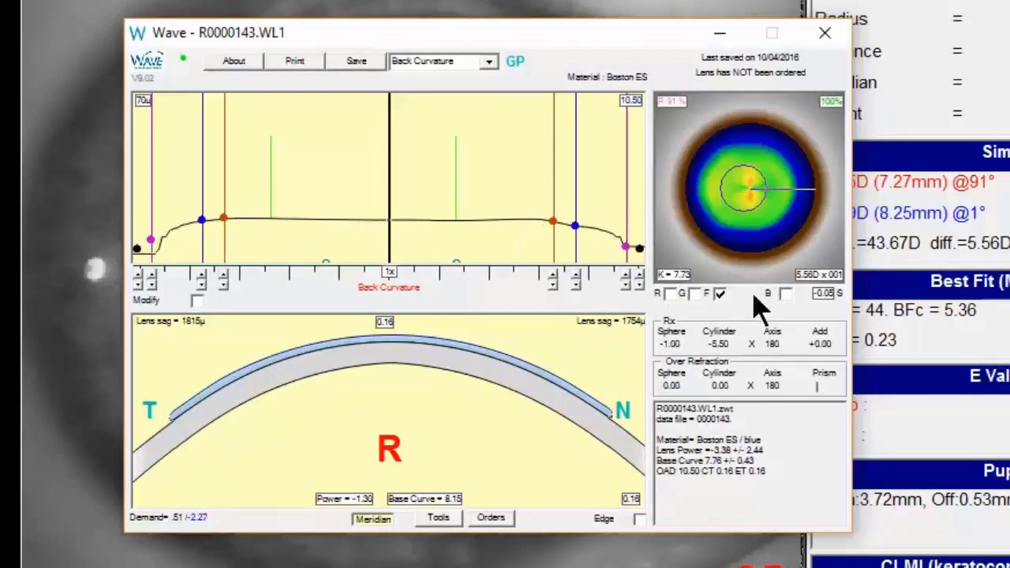
pyautogui.doubleClick(783, 289)
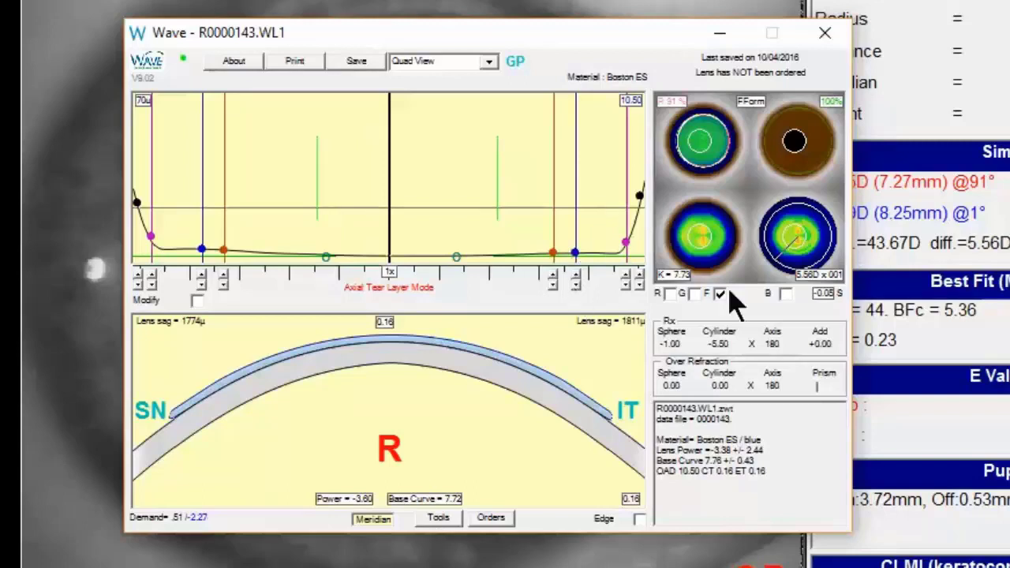
# - On the nasal horizontal meridian, lower the blue control point and raise the purple bevel point to an edge lift of 4.2
pyautogui.click(831, 255)
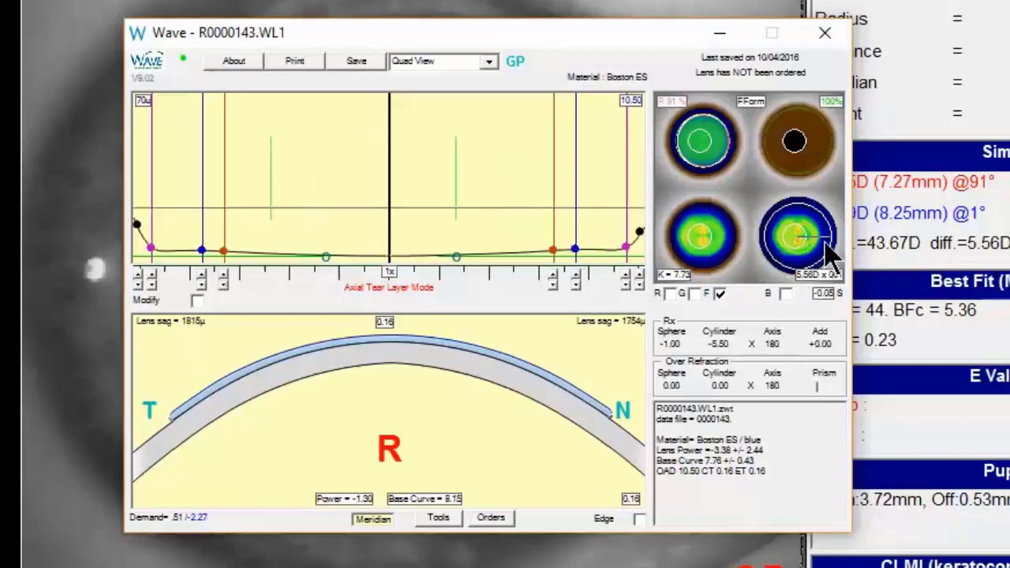
pyautogui.click(574, 284)
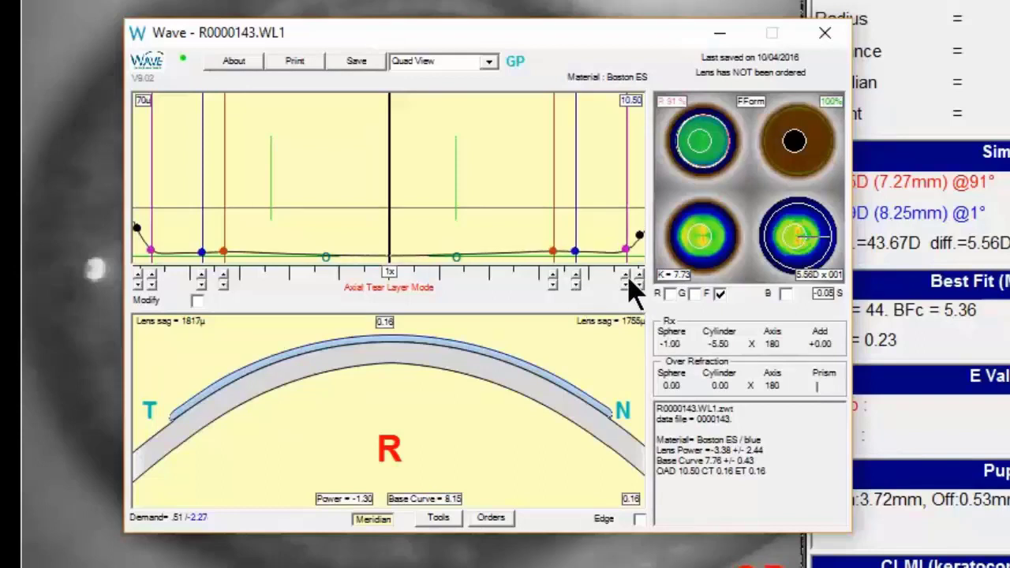
pyautogui.moveTo(623, 249)
pyautogui.click(627, 278)
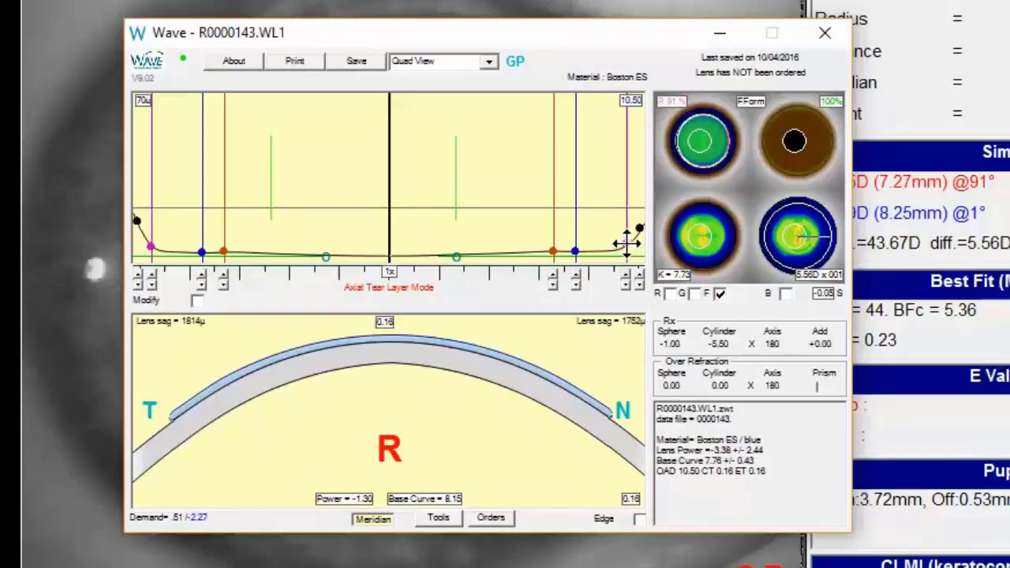
pyautogui.moveTo(626, 240)
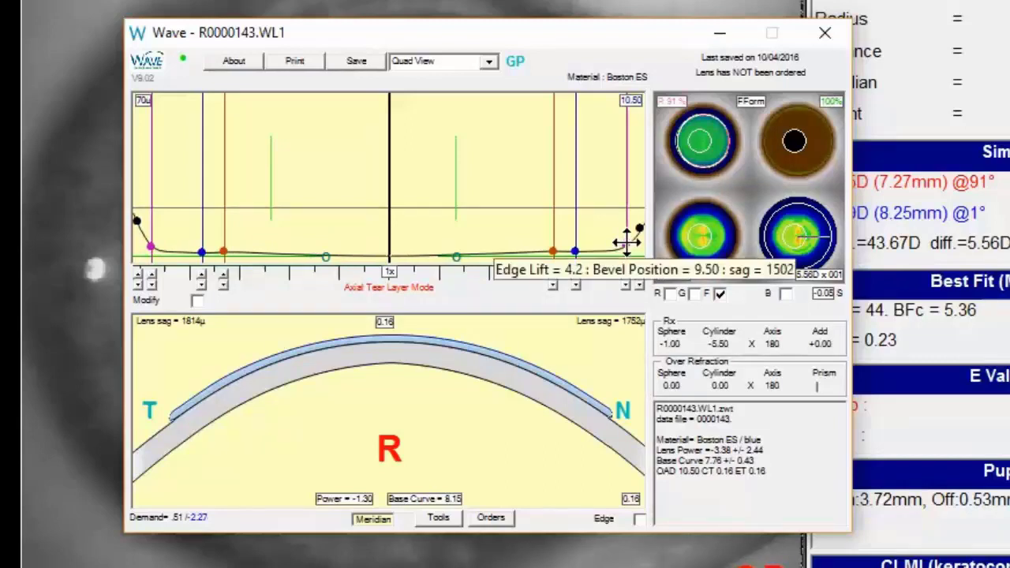
# - Lower the black edge point on the nasal horizontal meridian in small steps to reduce the edge clearance
pyautogui.click(636, 284)
pyautogui.click(638, 281)
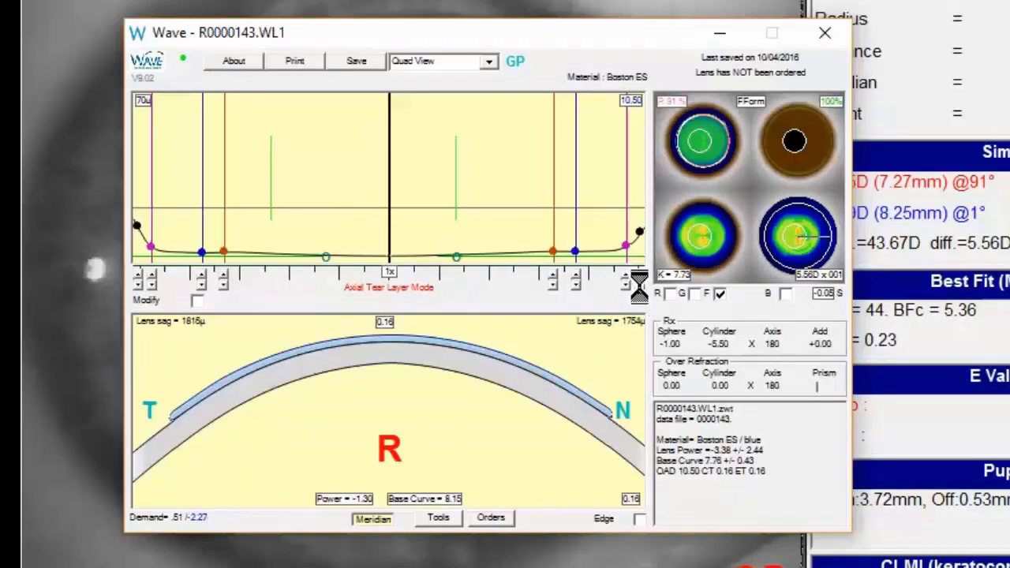
pyautogui.click(639, 286)
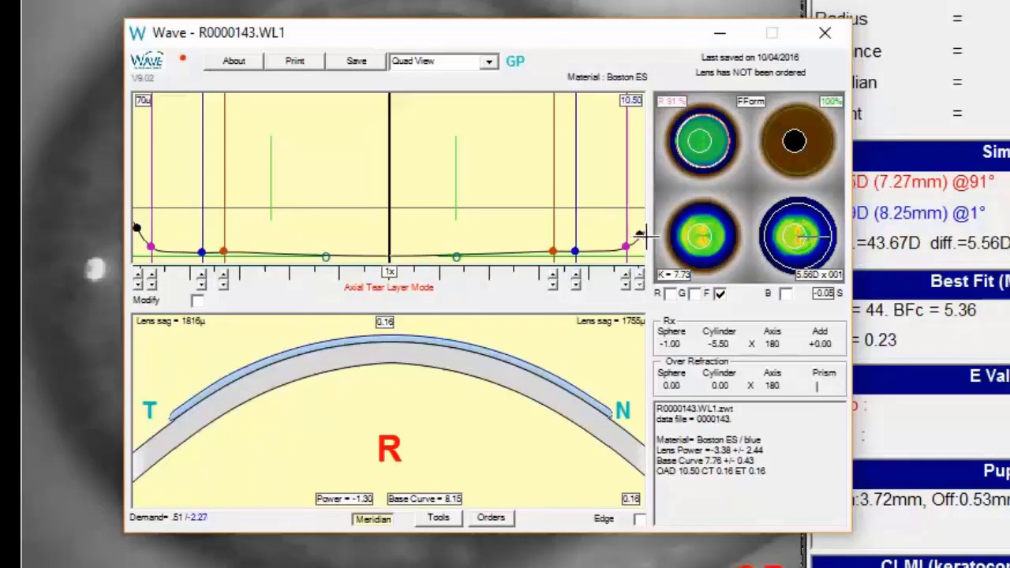
pyautogui.moveTo(639, 233)
pyautogui.click(638, 282)
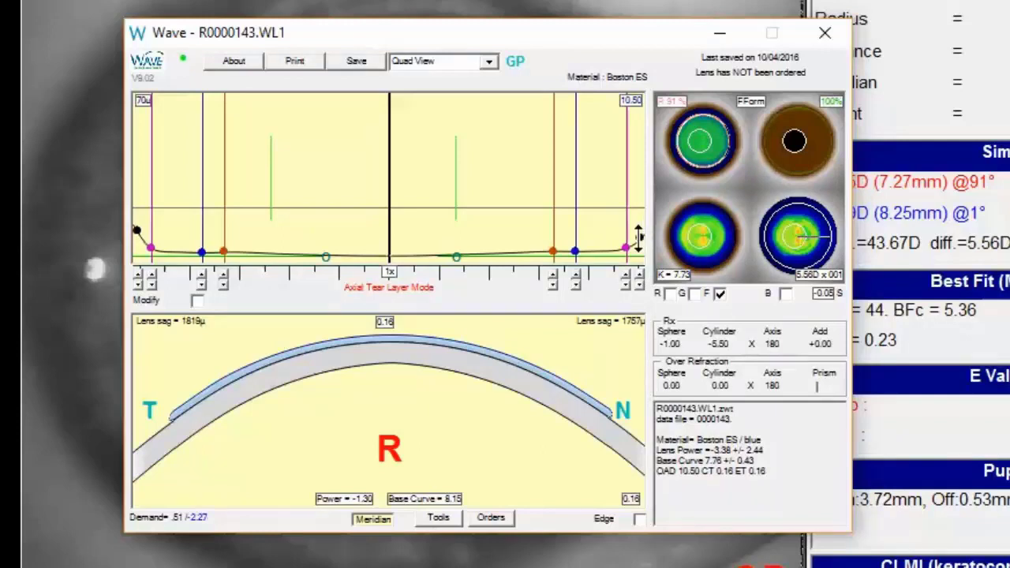
pyautogui.moveTo(639, 237)
pyautogui.moveTo(823, 243)
pyautogui.mouseDown()
pyautogui.moveTo(812, 232)
pyautogui.moveTo(796, 237)
pyautogui.moveTo(807, 273)
pyautogui.moveTo(828, 264)
pyautogui.moveTo(829, 250)
pyautogui.mouseUp()
# - Increase the lens's center thickness to 0.18 and further to 0.19
pyautogui.click(411, 324)
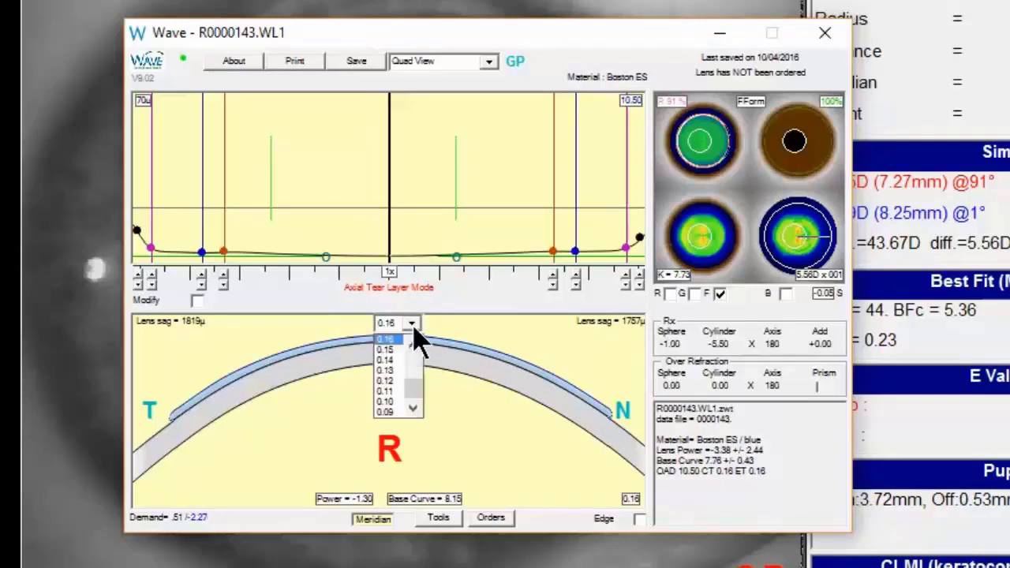
pyautogui.click(414, 345)
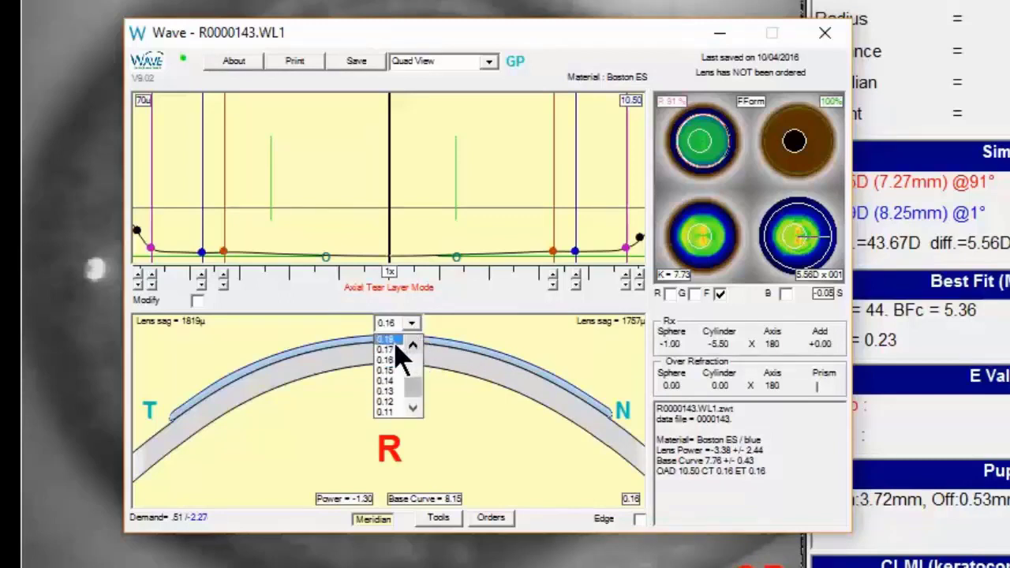
pyautogui.click(399, 340)
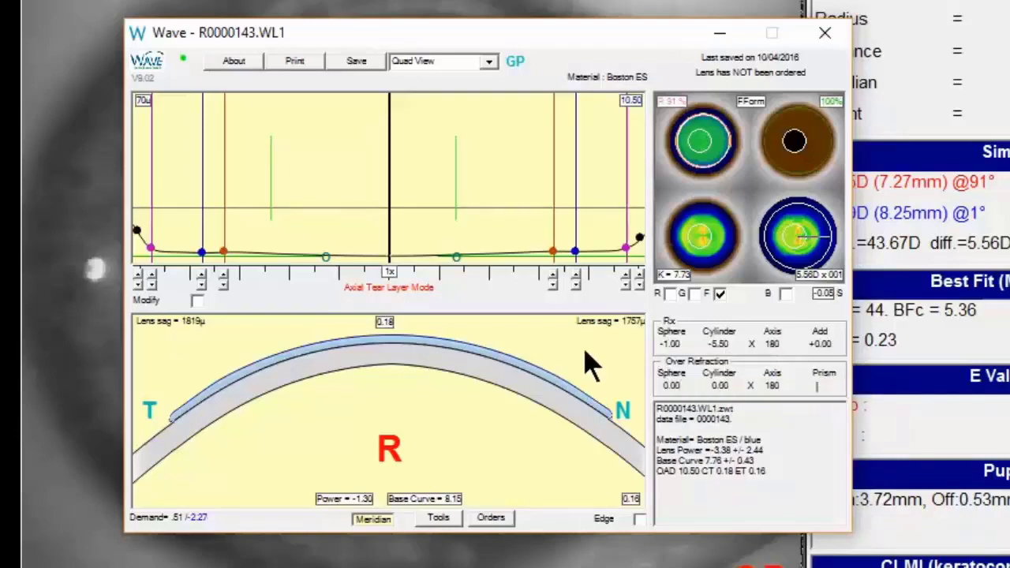
pyautogui.click(394, 338)
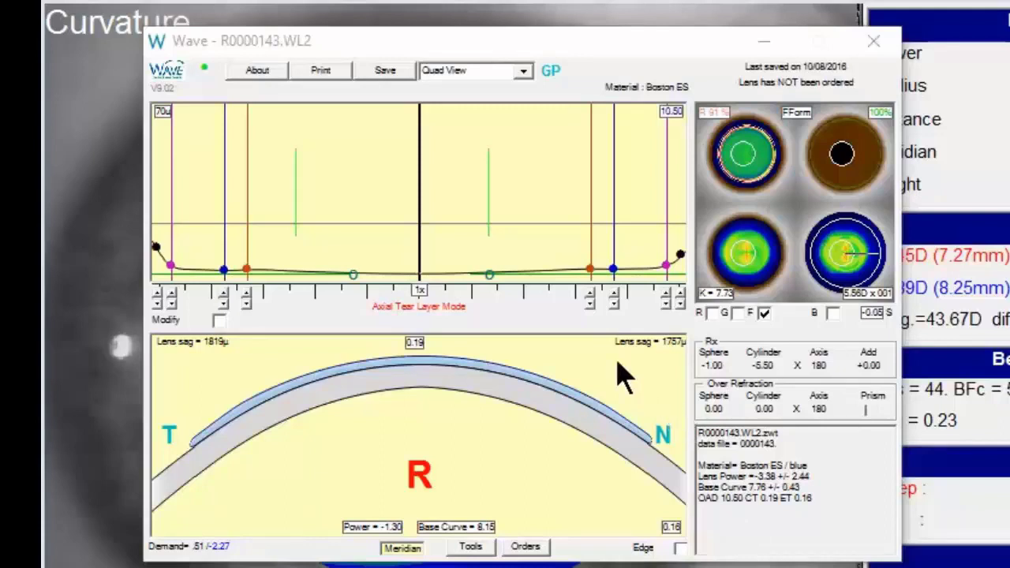
# - Set the add power to +2.00 in the spectacle plane refraction and apply it to the lens
pyautogui.click(574, 324)
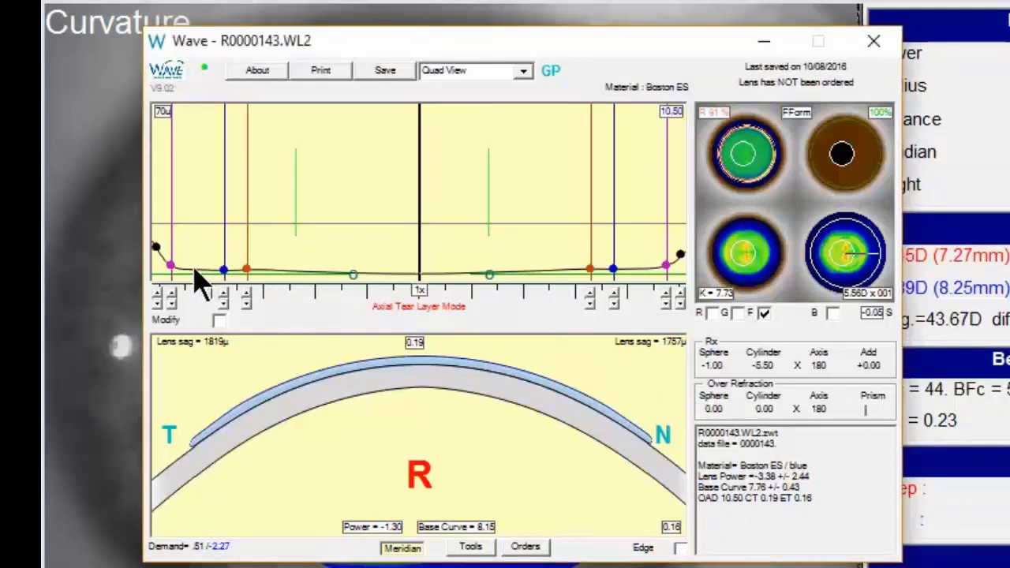
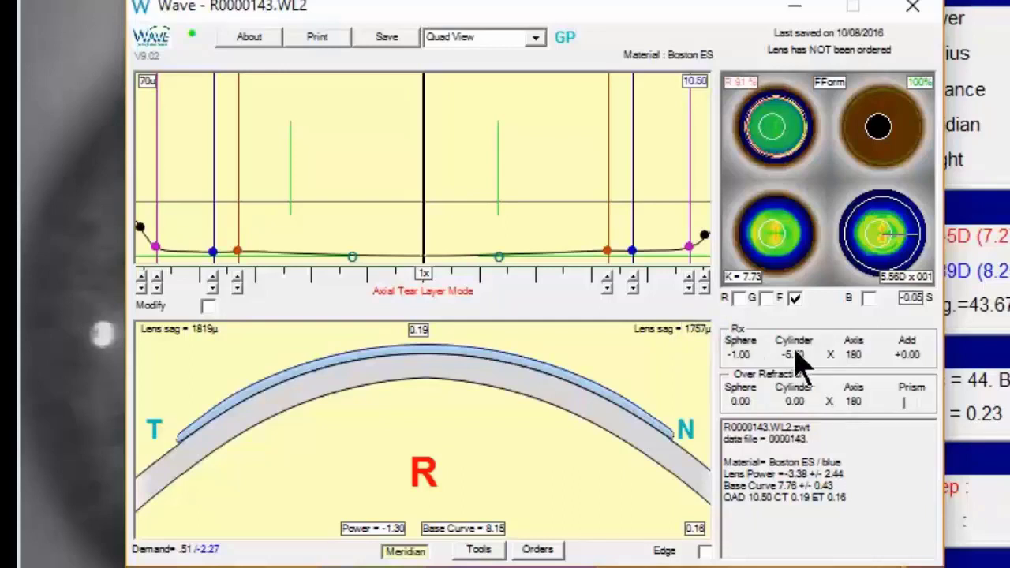
pyautogui.click(843, 374)
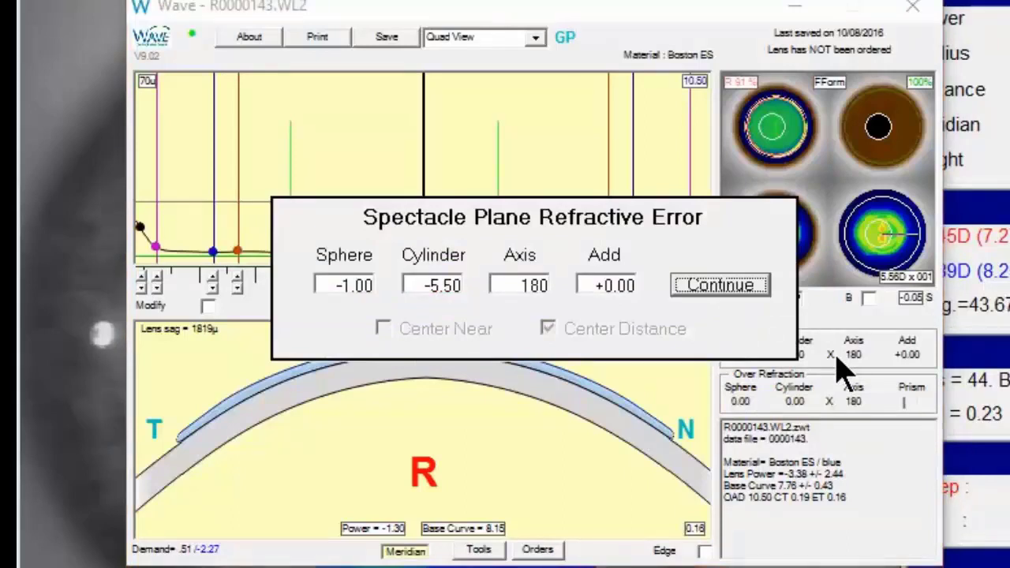
pyautogui.click(641, 294)
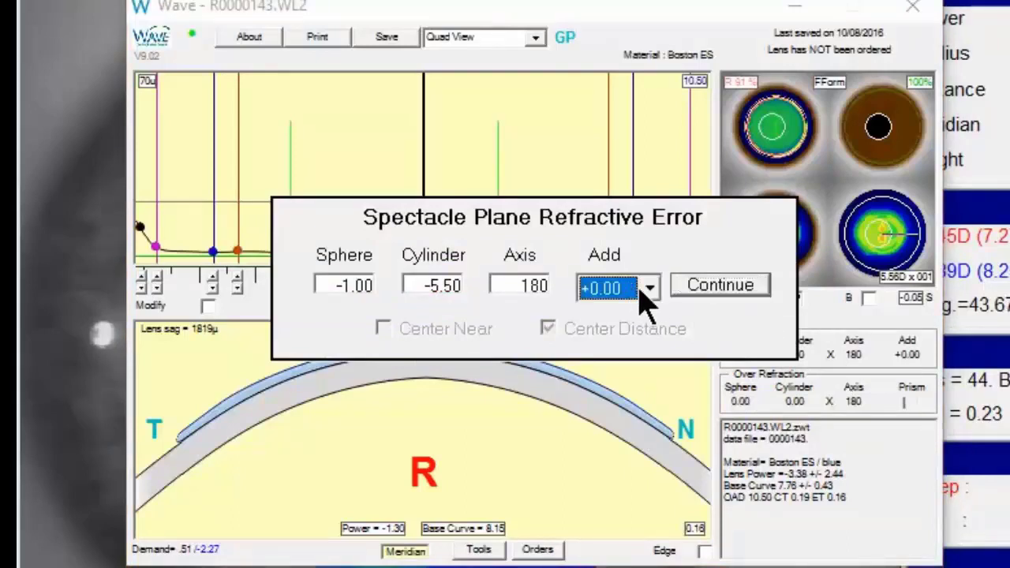
pyautogui.click(649, 289)
pyautogui.click(650, 317)
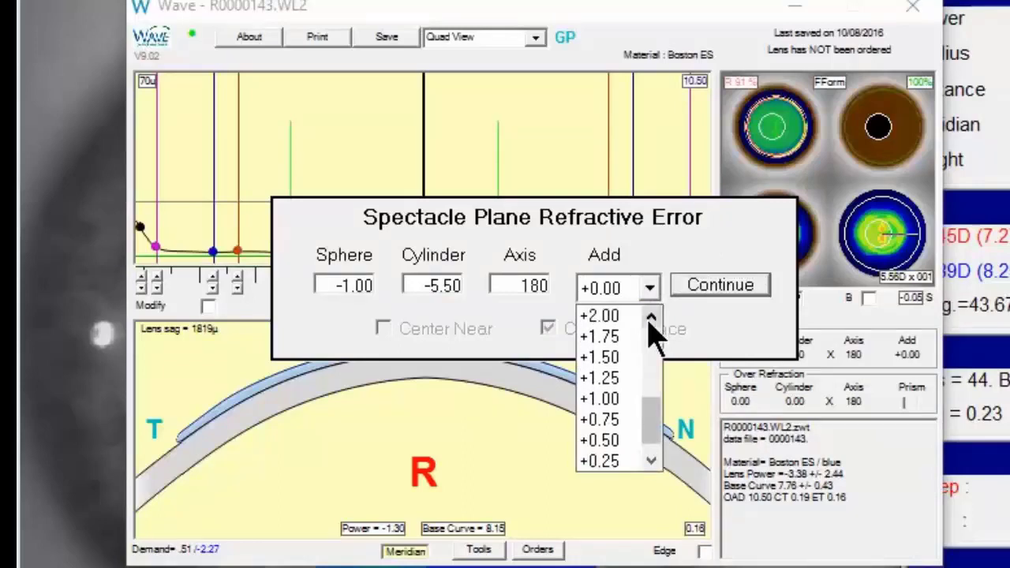
pyautogui.click(624, 318)
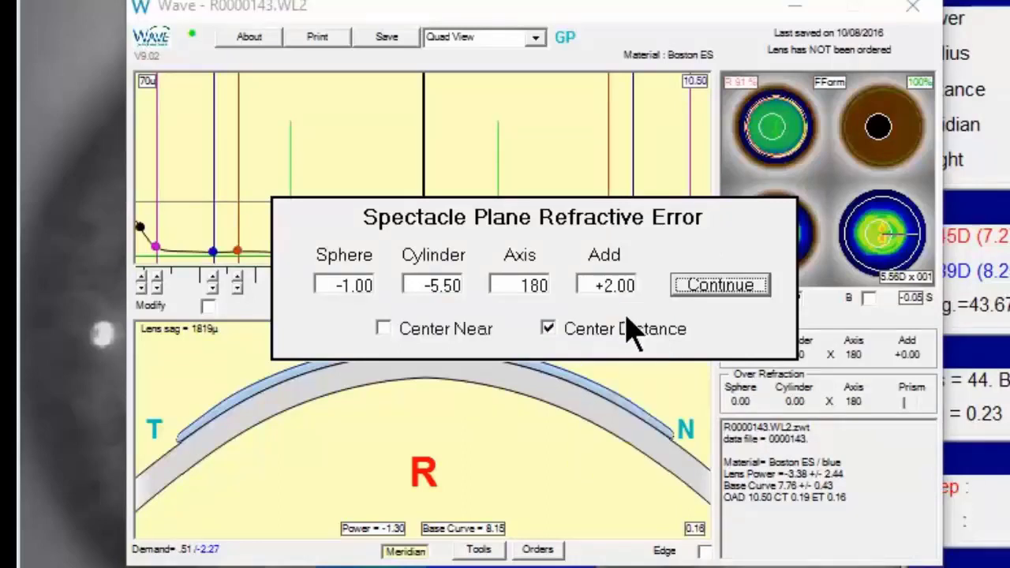
pyautogui.click(721, 285)
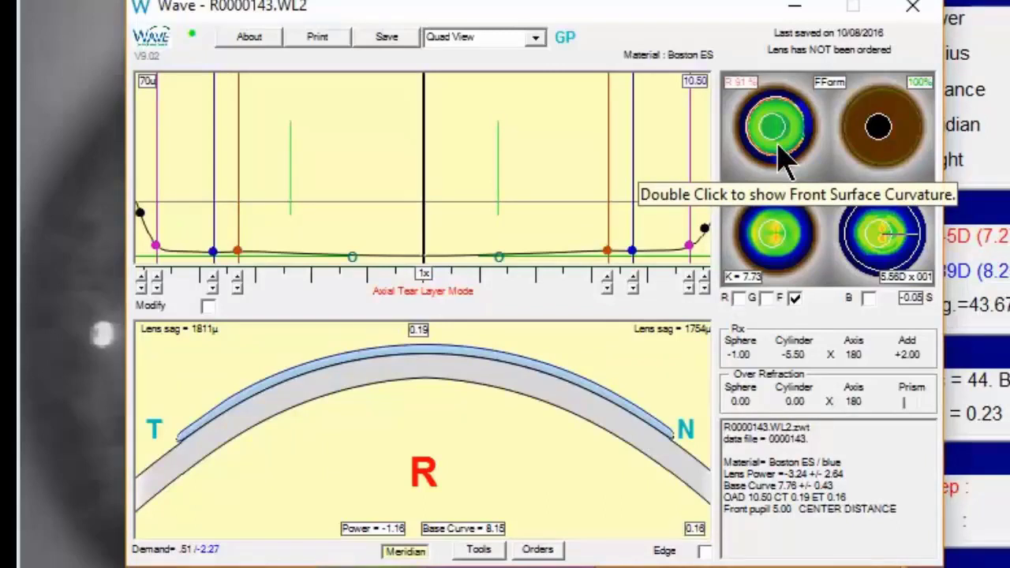
# - Show the lens's front surface curvature and examine it along the inferior, nasal, superior and temporal directions
pyautogui.doubleClick(781, 158)
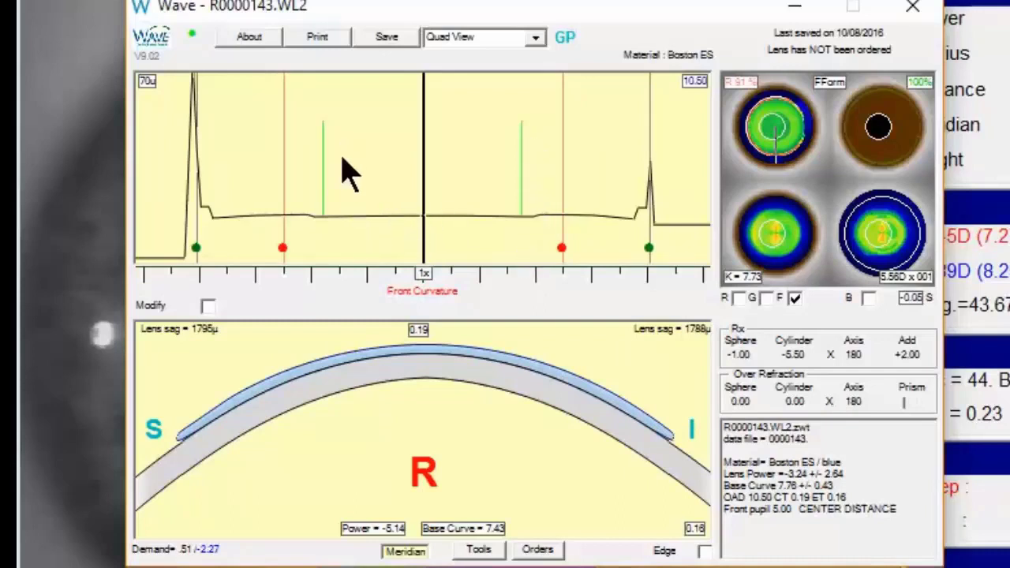
pyautogui.click(761, 158)
pyautogui.click(752, 150)
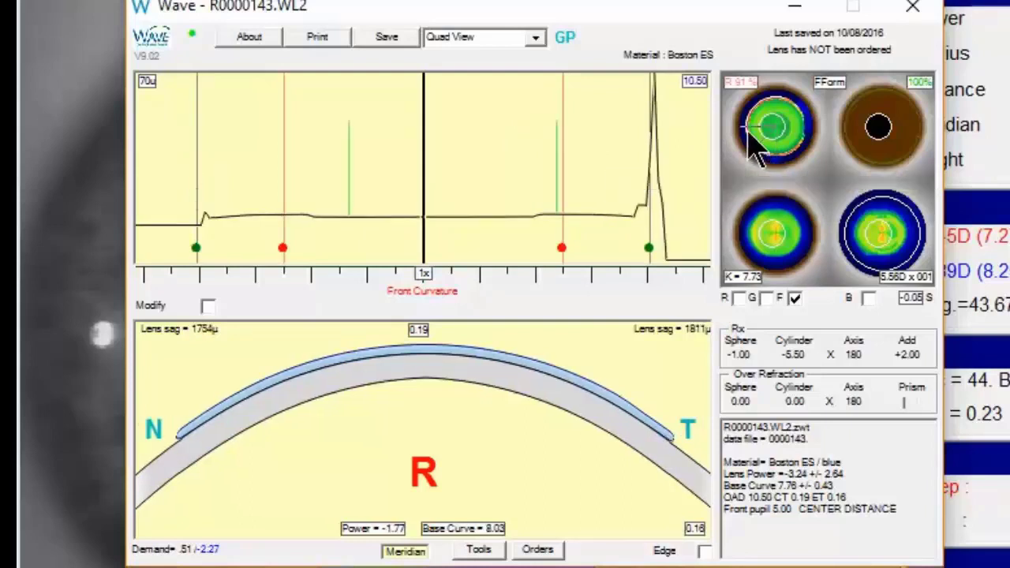
pyautogui.click(765, 130)
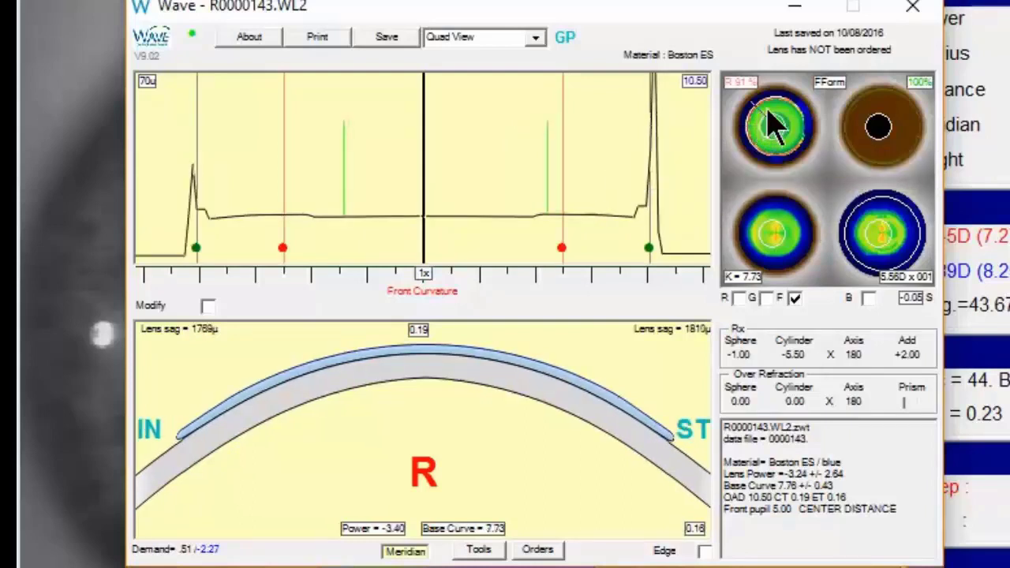
pyautogui.click(771, 125)
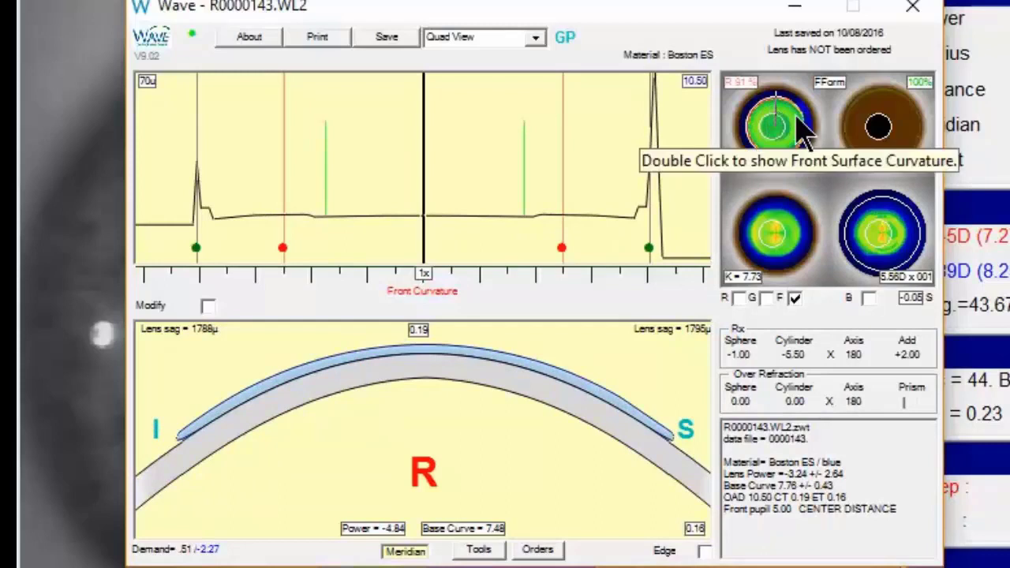
pyautogui.click(799, 130)
pyautogui.click(797, 144)
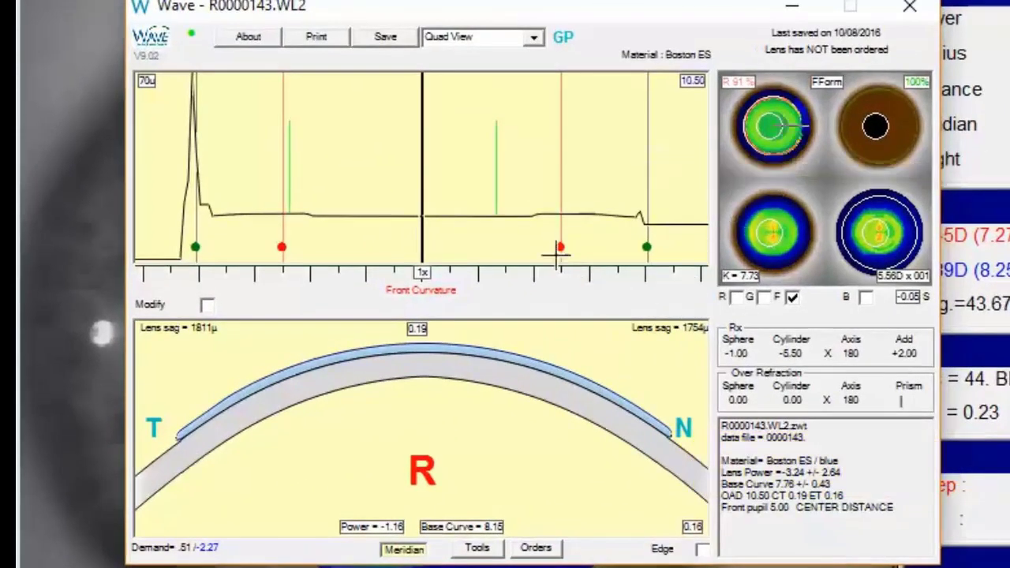
# - Reduce the distance pupil size on the front curvature profile to 4.70 mm
pyautogui.moveTo(559, 249)
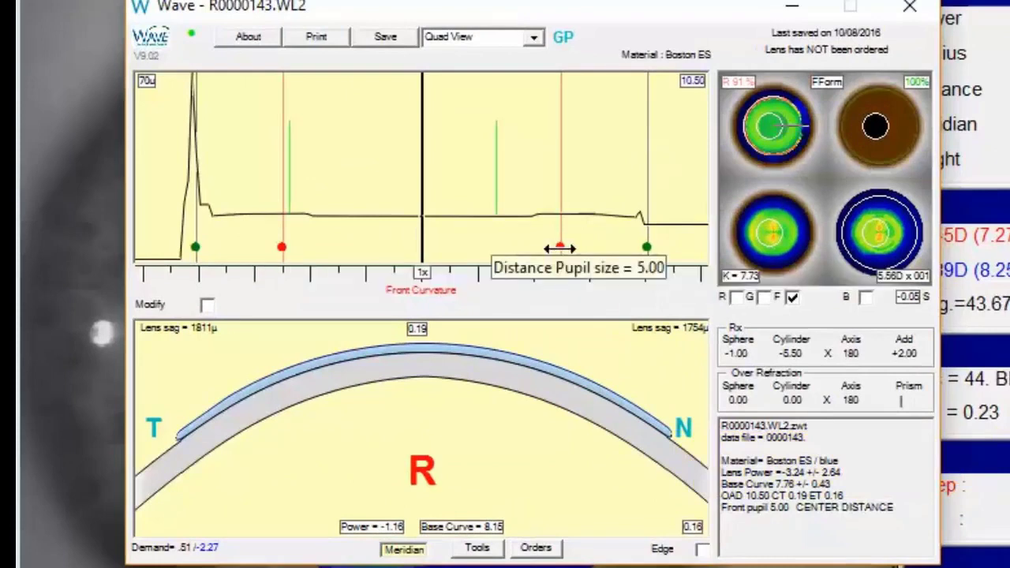
pyautogui.click(559, 248)
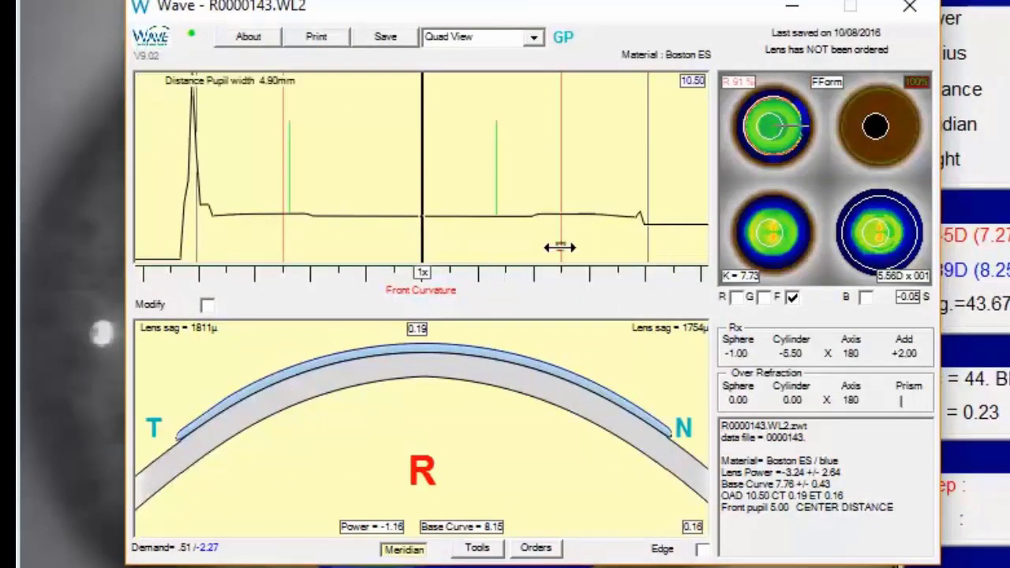
pyautogui.moveTo(559, 248); pyautogui.dragTo(555, 246)
pyautogui.moveTo(555, 247); pyautogui.dragTo(553, 248)
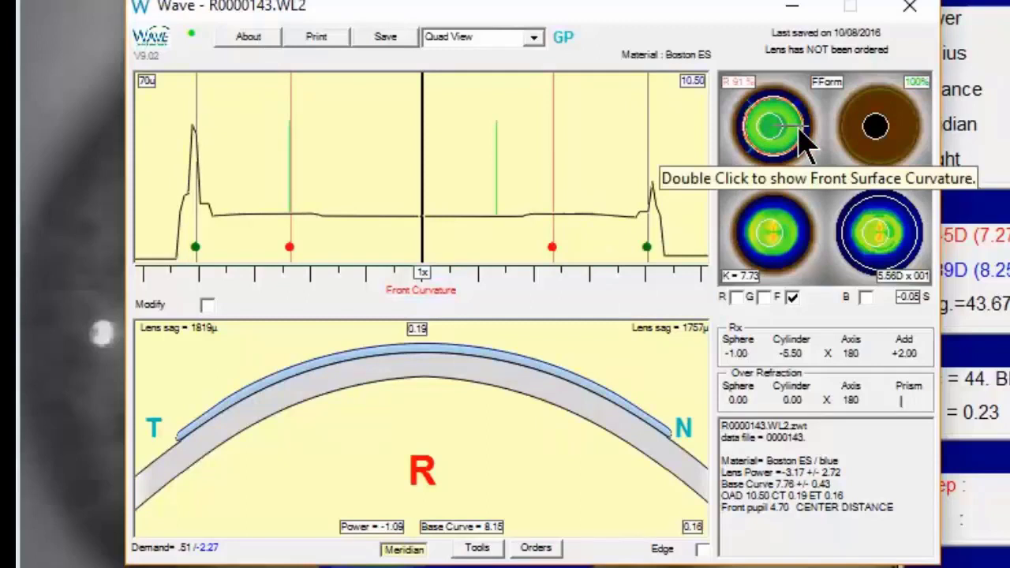
# - Examine the front surface curvature along the vertical, horizontal and oblique meridians with the smaller distance pupil
pyautogui.click(780, 113)
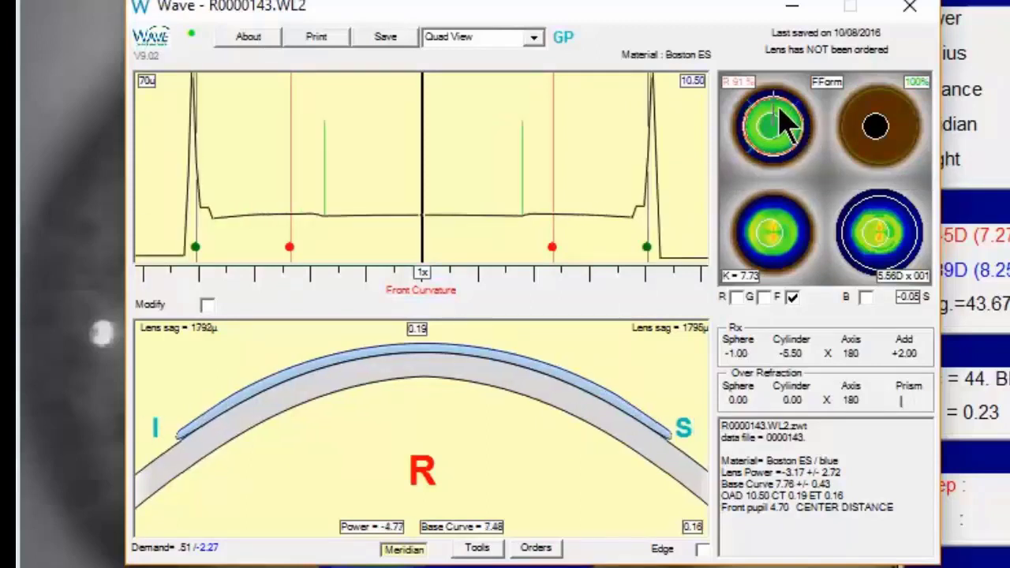
pyautogui.click(772, 125)
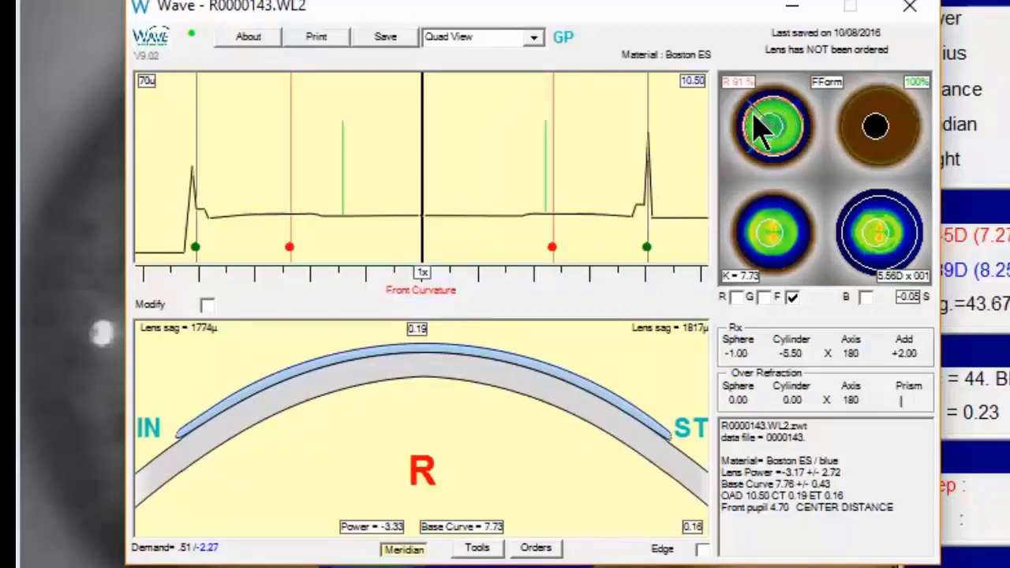
pyautogui.click(760, 131)
pyautogui.click(773, 156)
pyautogui.click(787, 167)
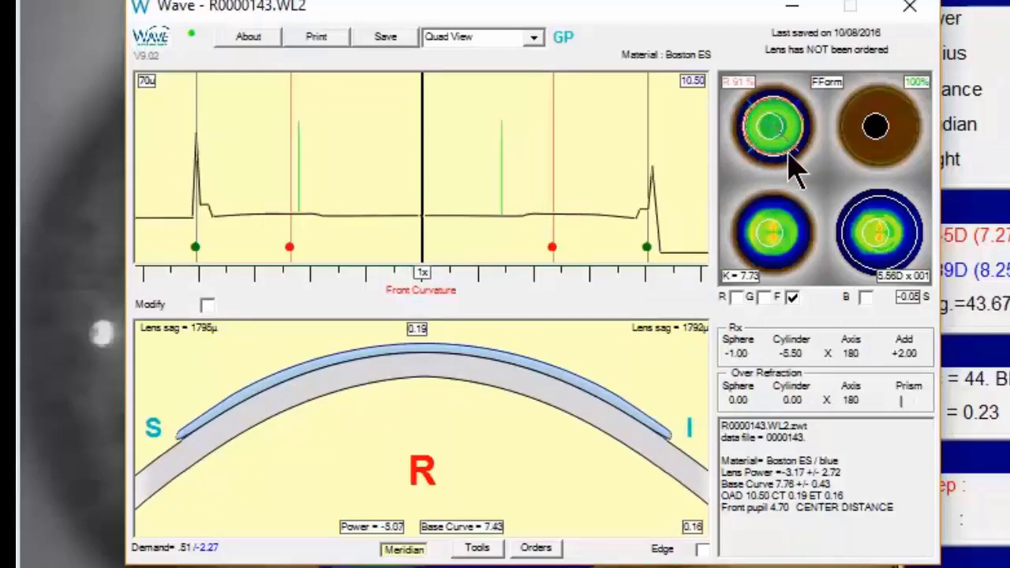
pyautogui.click(789, 153)
pyautogui.click(786, 139)
pyautogui.click(778, 115)
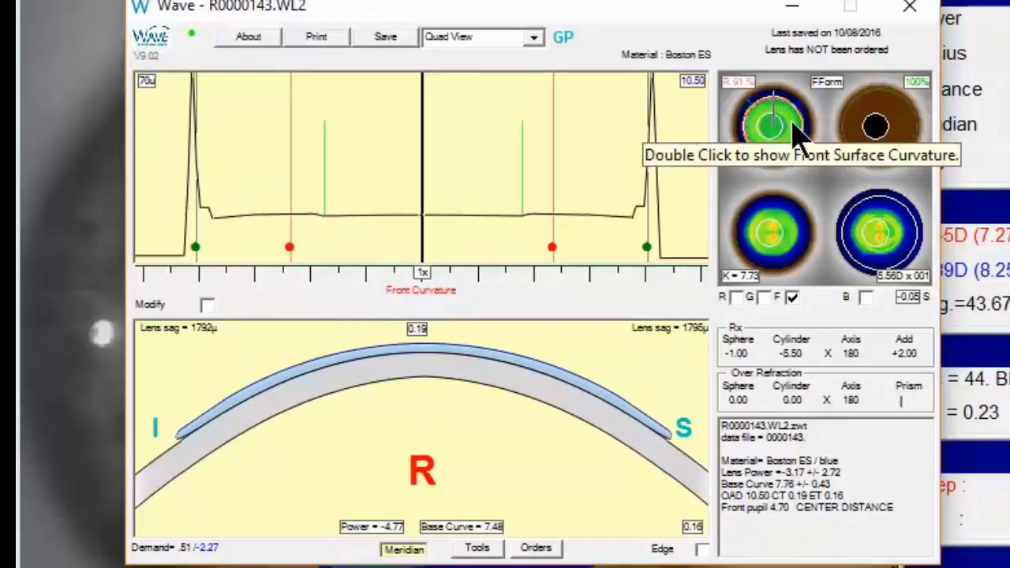
# - Reduce the distance pupil size to 4.20 mm and switch the add design to Center Near
pyautogui.click(550, 247)
pyautogui.moveTo(550, 247); pyautogui.dragTo(541, 244)
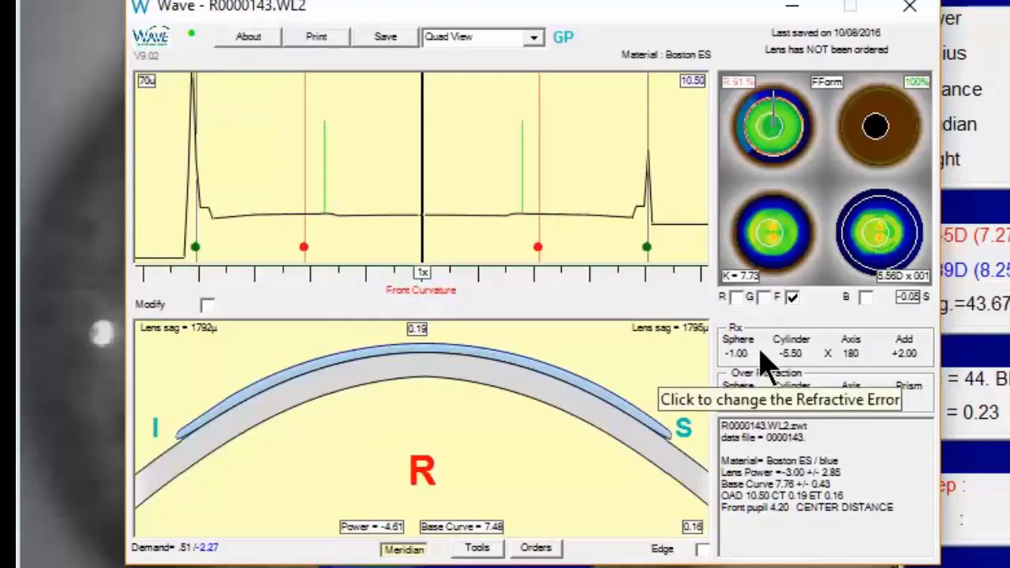
pyautogui.click(810, 364)
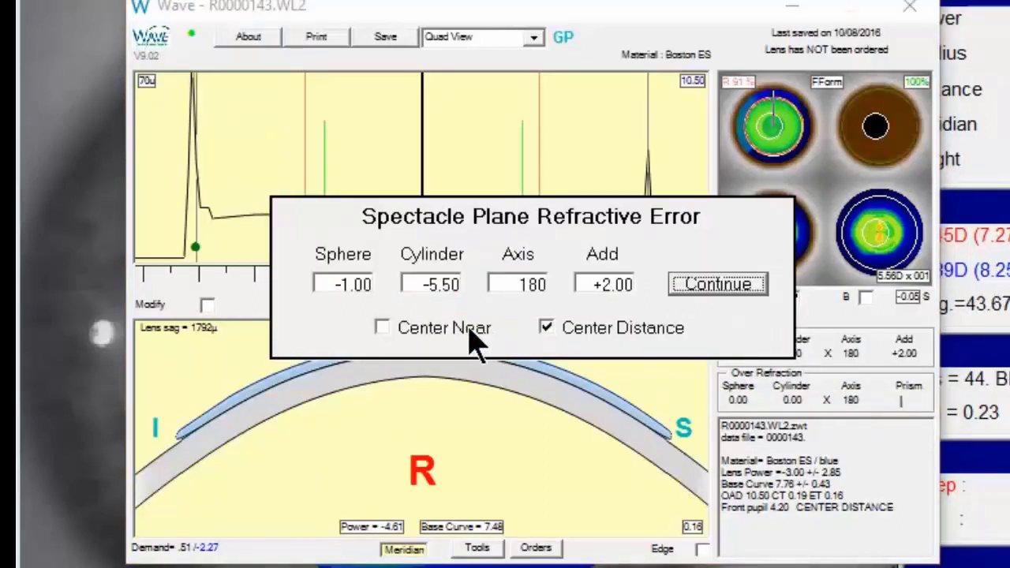
pyautogui.click(382, 327)
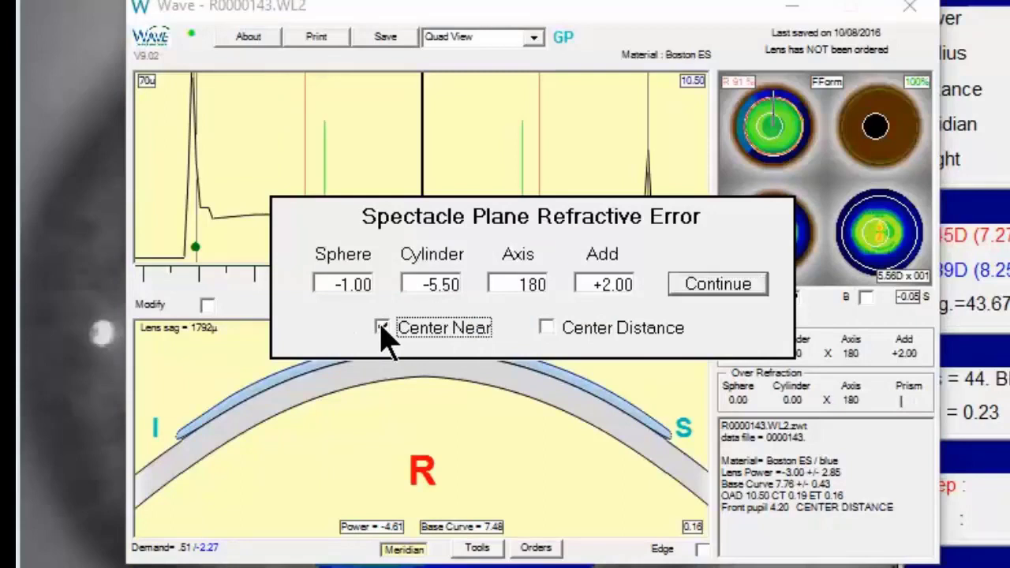
pyautogui.click(705, 286)
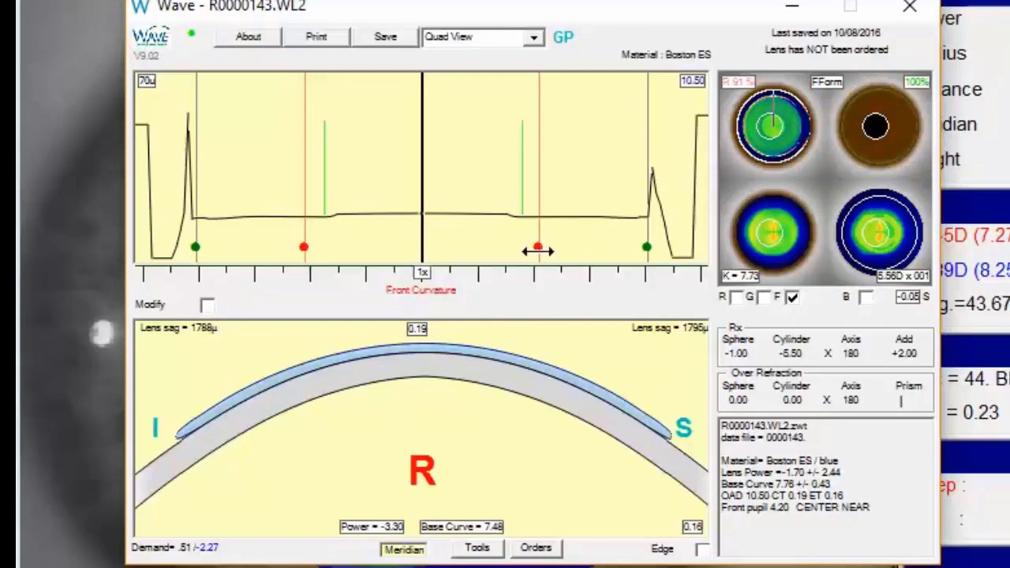
# - Reduce the pupil size of the center-near design to 2.70 mm and check the front curvature along the horizontal meridian
pyautogui.moveTo(536, 247)
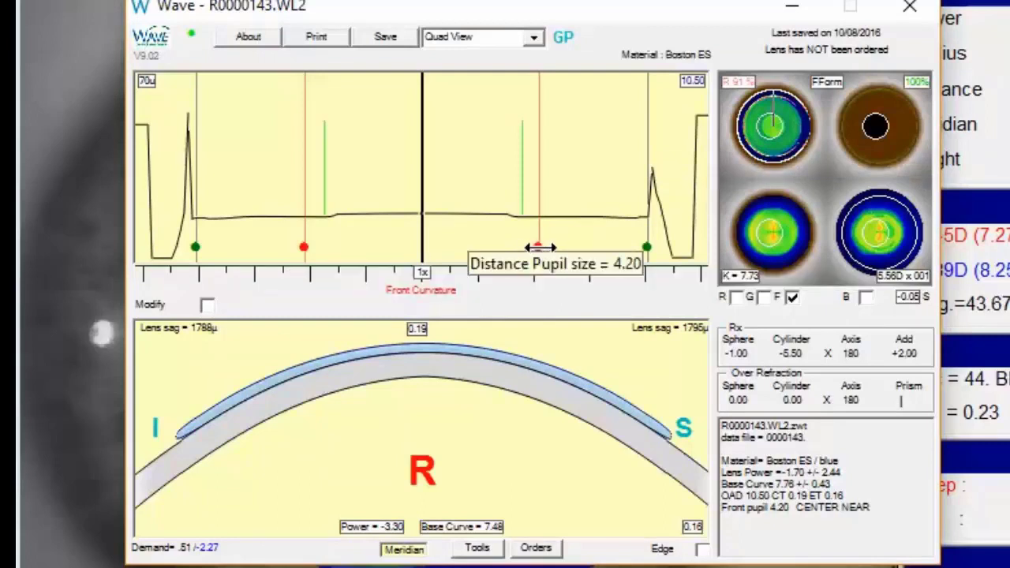
pyautogui.click(540, 247)
pyautogui.moveTo(540, 247); pyautogui.dragTo(497, 233)
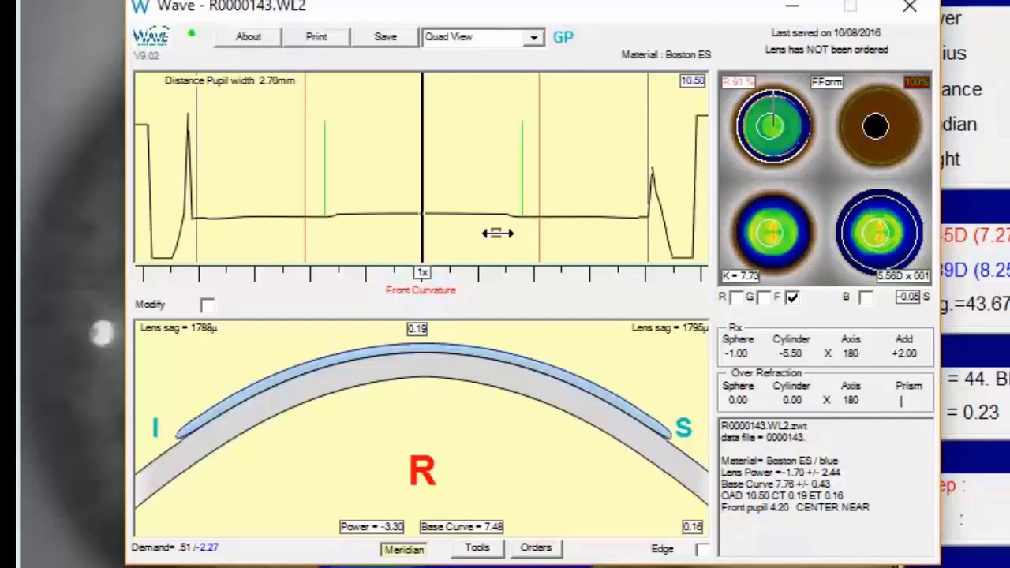
pyautogui.moveTo(497, 232); pyautogui.dragTo(497, 233)
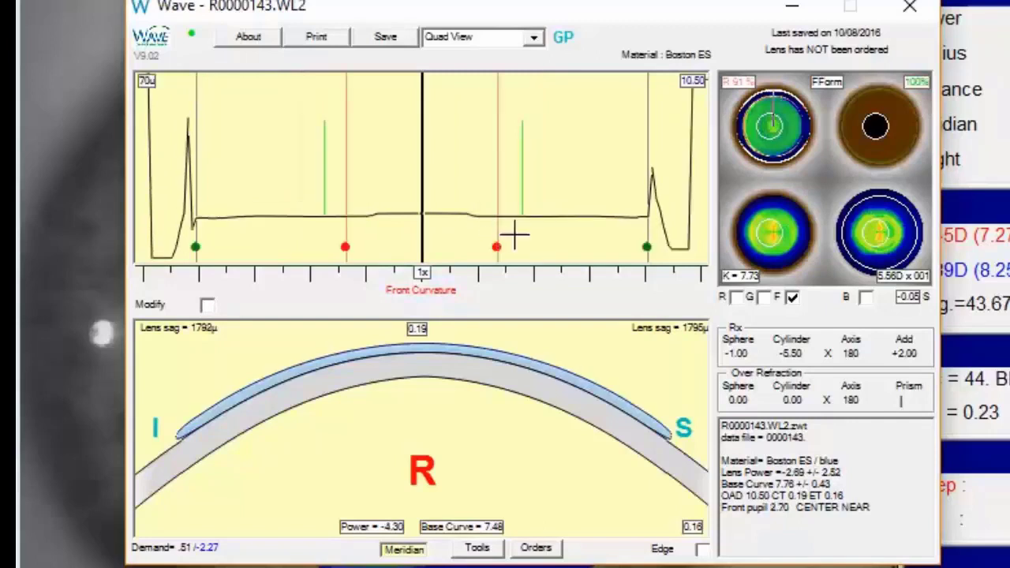
pyautogui.click(781, 128)
pyautogui.moveTo(789, 132)
pyautogui.mouseDown()
pyautogui.moveTo(761, 142)
pyautogui.moveTo(771, 117)
pyautogui.moveTo(763, 110)
pyautogui.moveTo(793, 119)
pyautogui.moveTo(800, 138)
pyautogui.mouseUp()
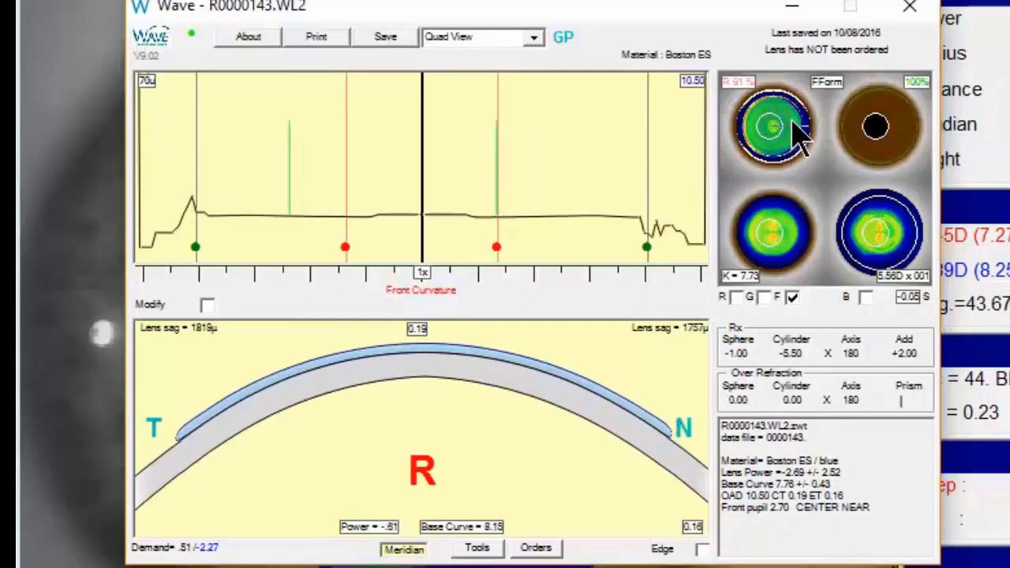
pyautogui.moveTo(496, 245)
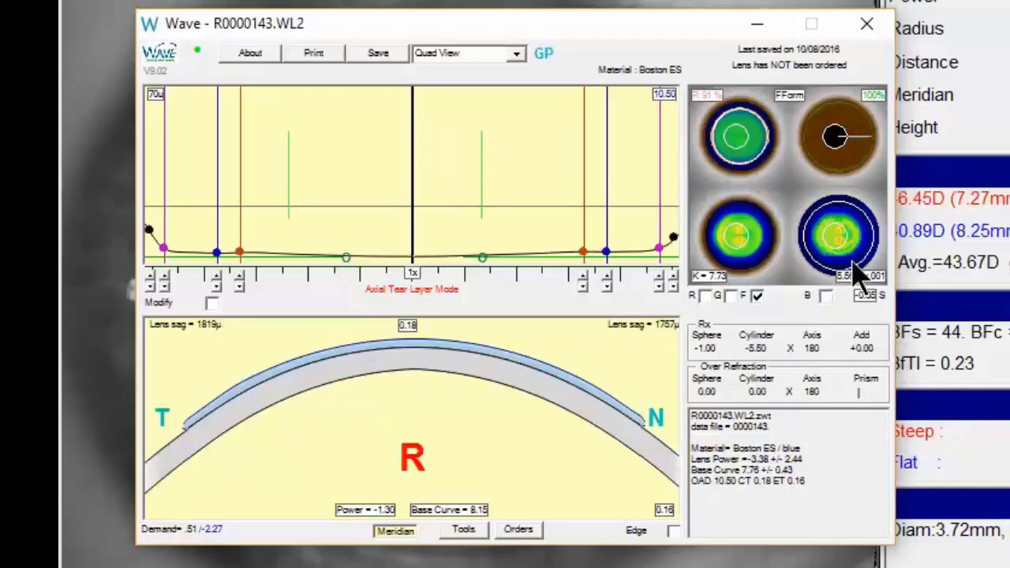
# - Open the laboratory order for the right lens and mark it to ship to the patient
pyautogui.click(850, 229)
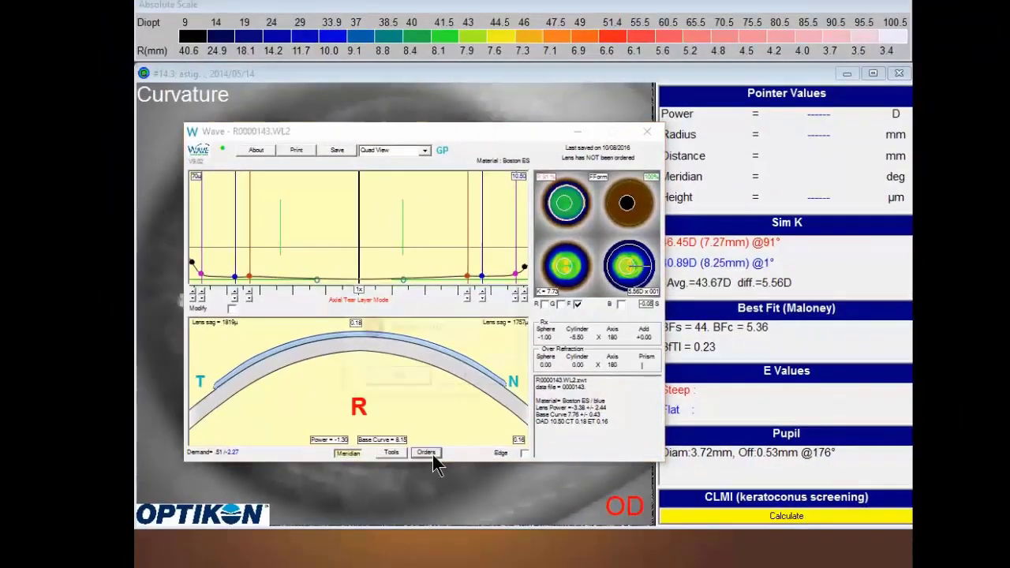
pyautogui.click(518, 529)
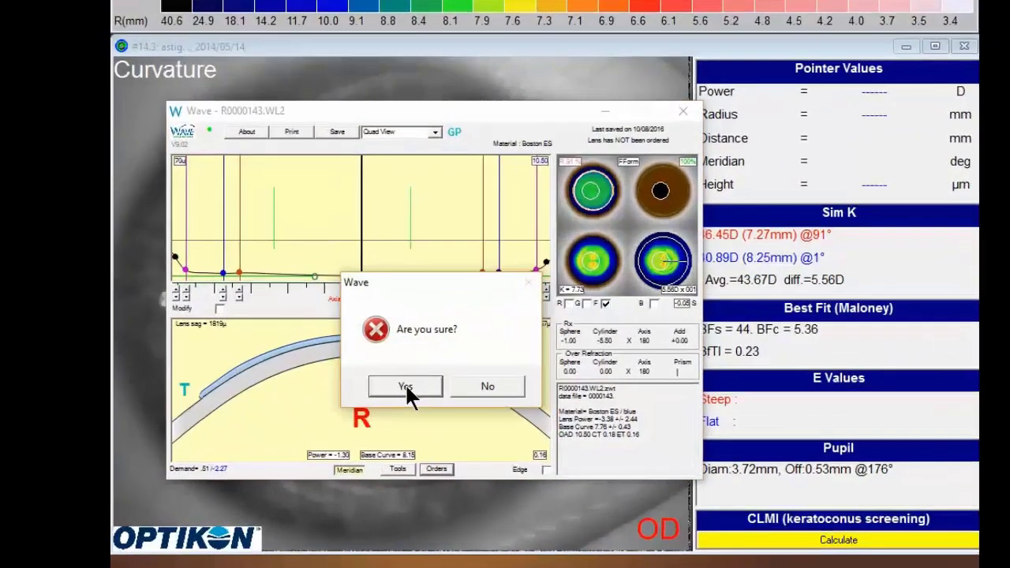
pyautogui.click(399, 378)
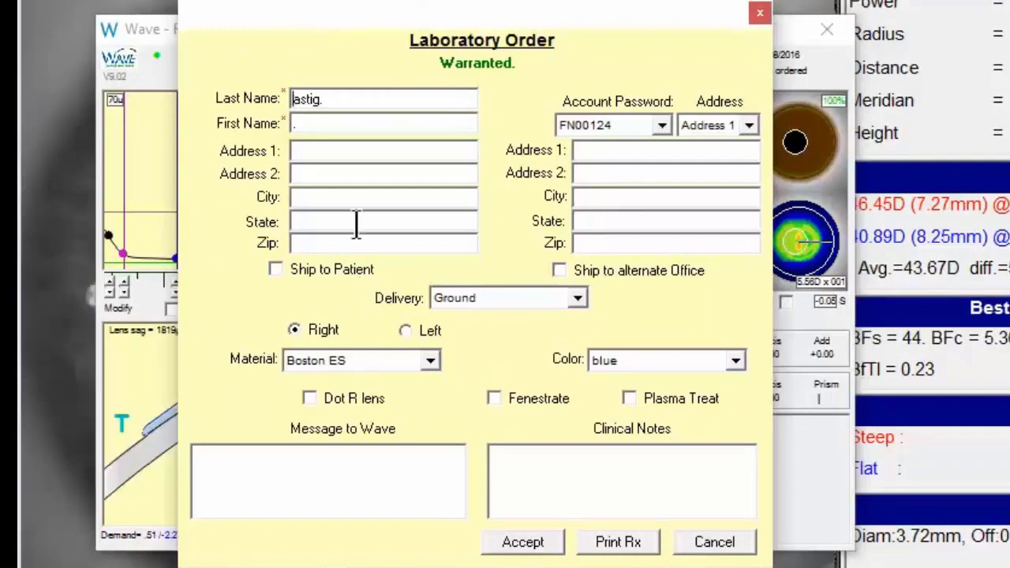
pyautogui.click(276, 270)
pyautogui.click(275, 269)
pyautogui.click(275, 269)
# - Keep ground delivery for the laboratory order and set the lens material to Fluoroperm 60
pyautogui.click(495, 304)
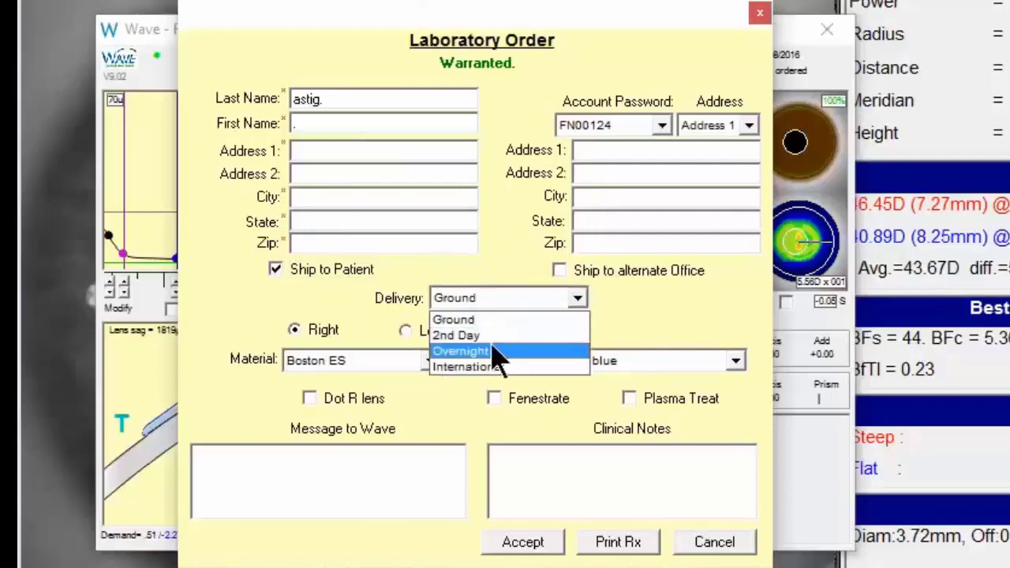
pyautogui.click(636, 308)
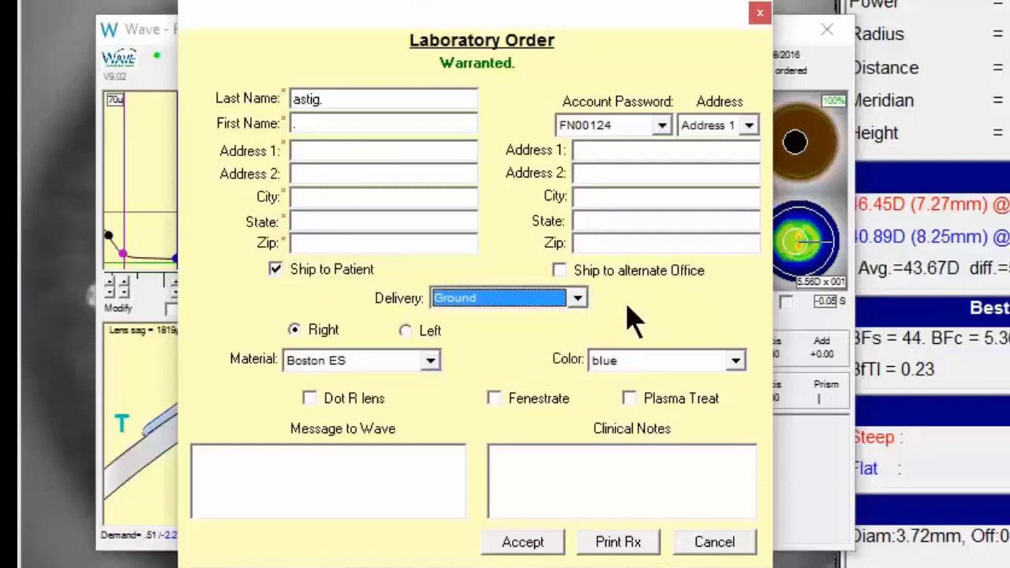
pyautogui.click(431, 361)
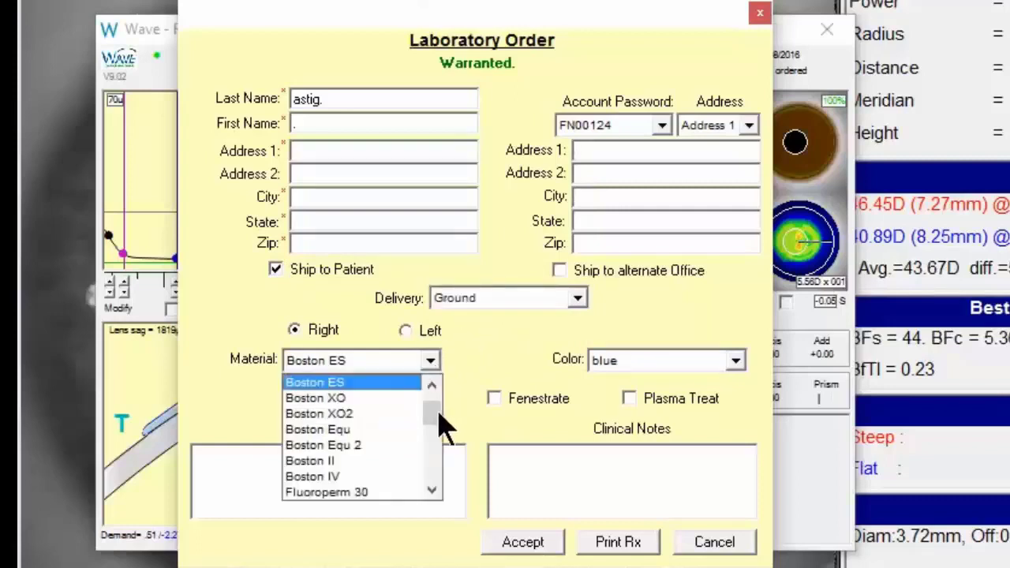
pyautogui.moveTo(435, 415); pyautogui.dragTo(435, 444)
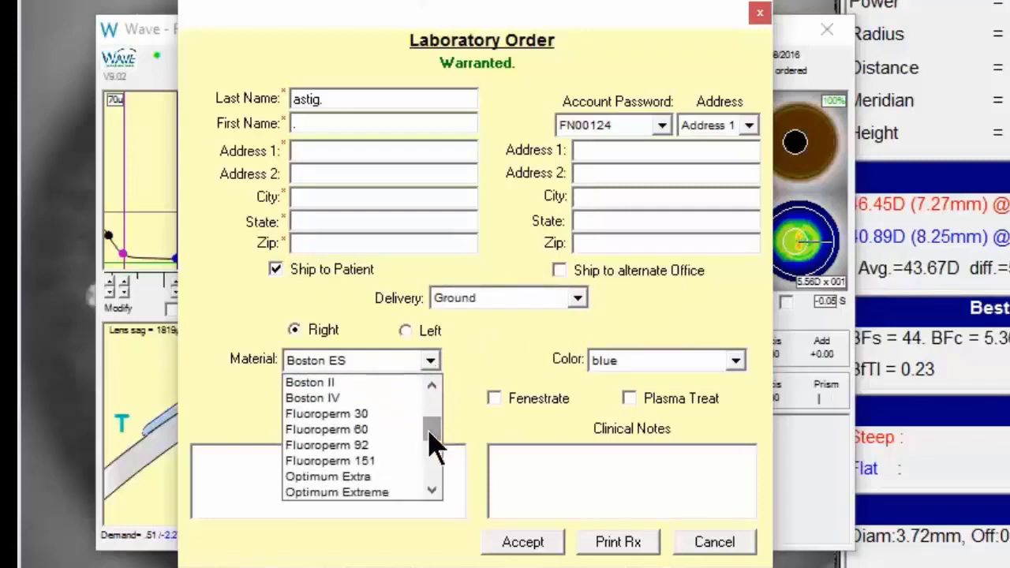
pyautogui.click(367, 431)
# - Set the ordered lens color to green and request plasma treatment
pyautogui.click(735, 363)
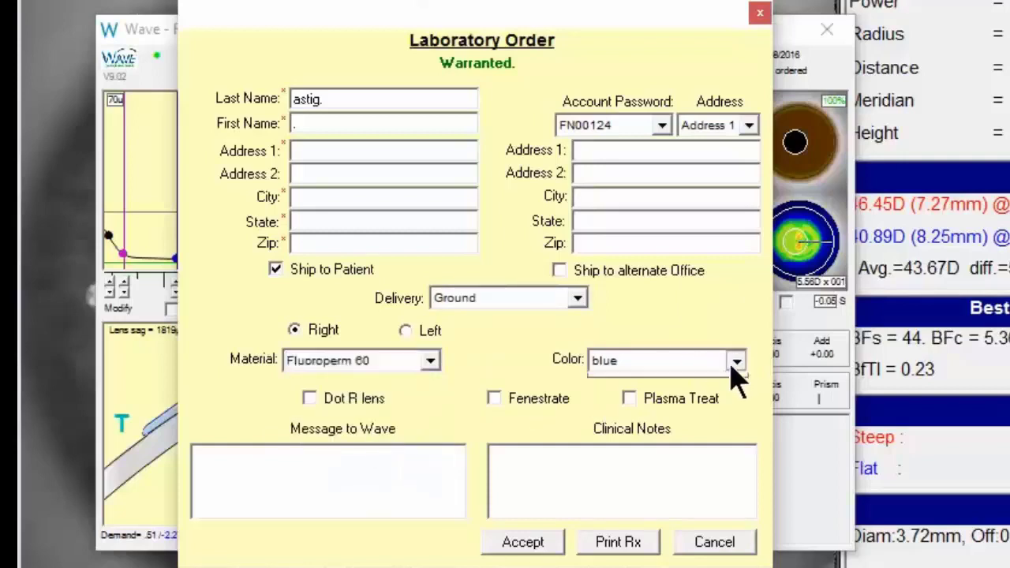
pyautogui.click(661, 406)
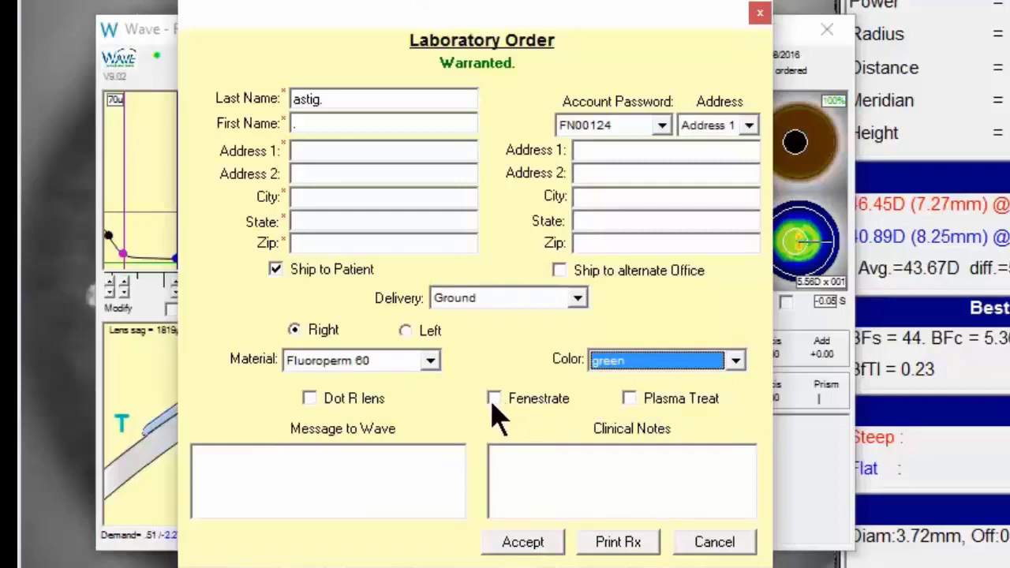
pyautogui.click(629, 399)
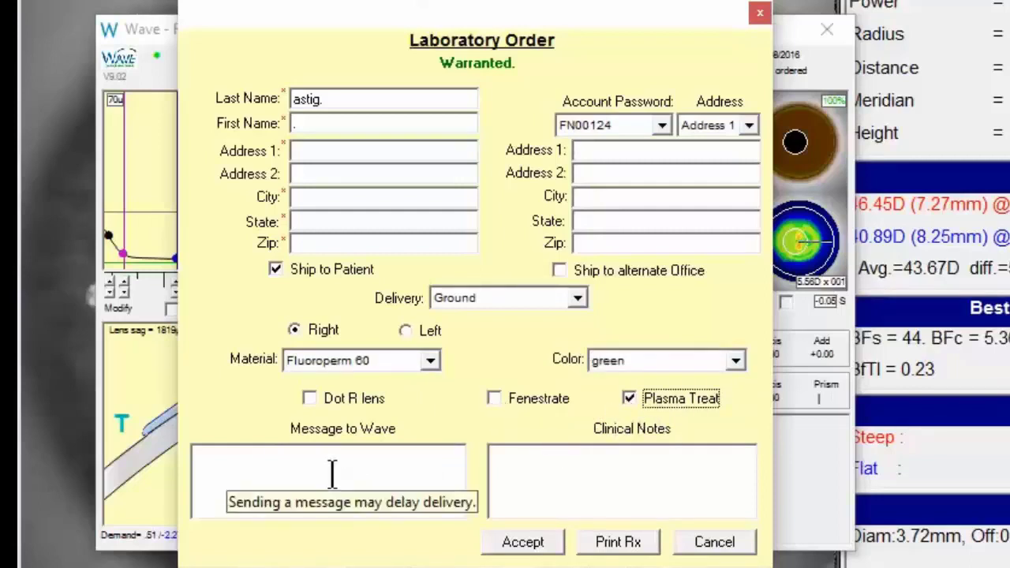
# - Enter "No signature required" as the message to Wave and "Changed diameter by .5" as clinical notes, and try to submit the order
pyautogui.click(312, 456)
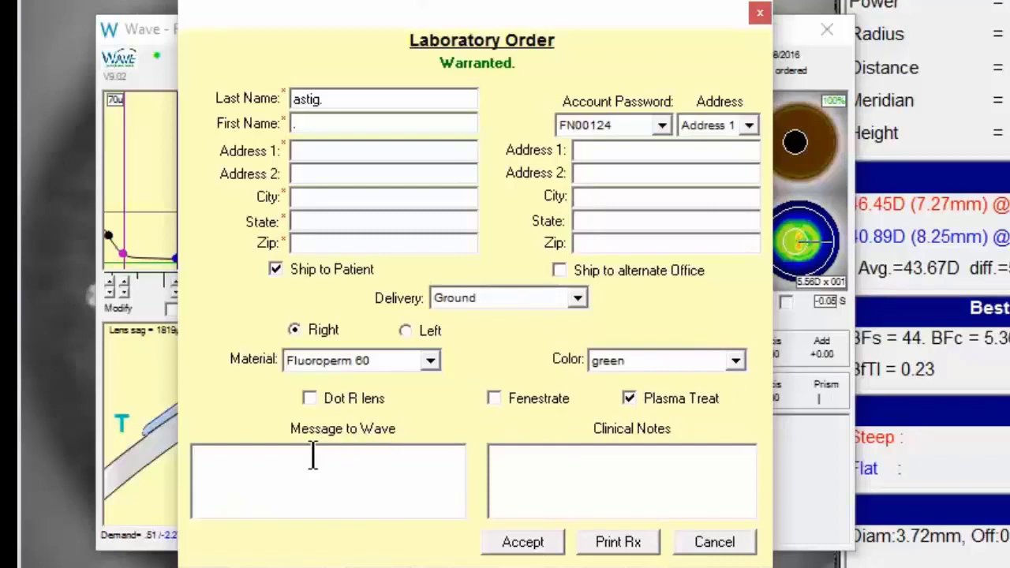
pyautogui.write('No signature required')
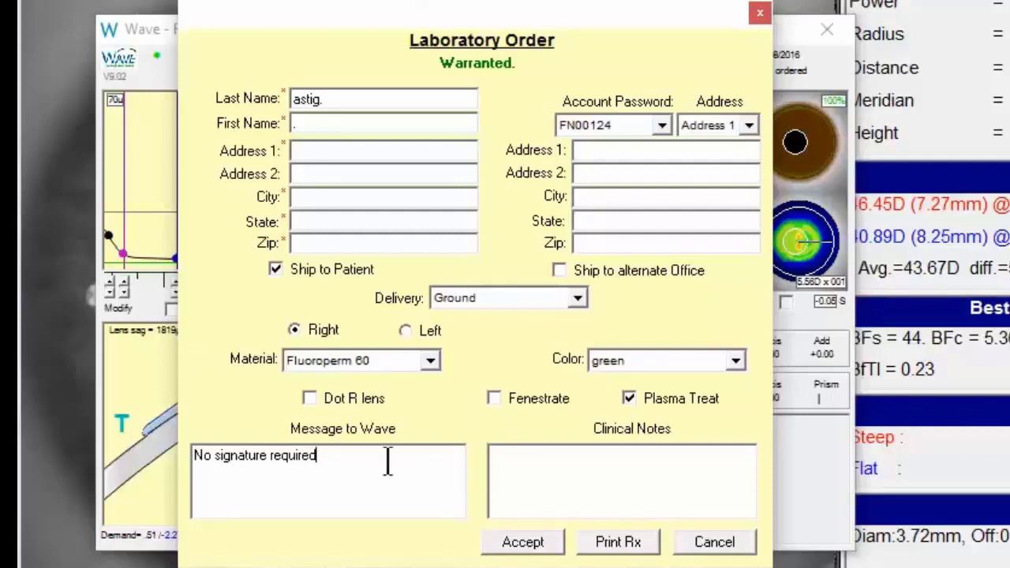
pyautogui.moveTo(388, 463)
pyautogui.write('Changed diamet')
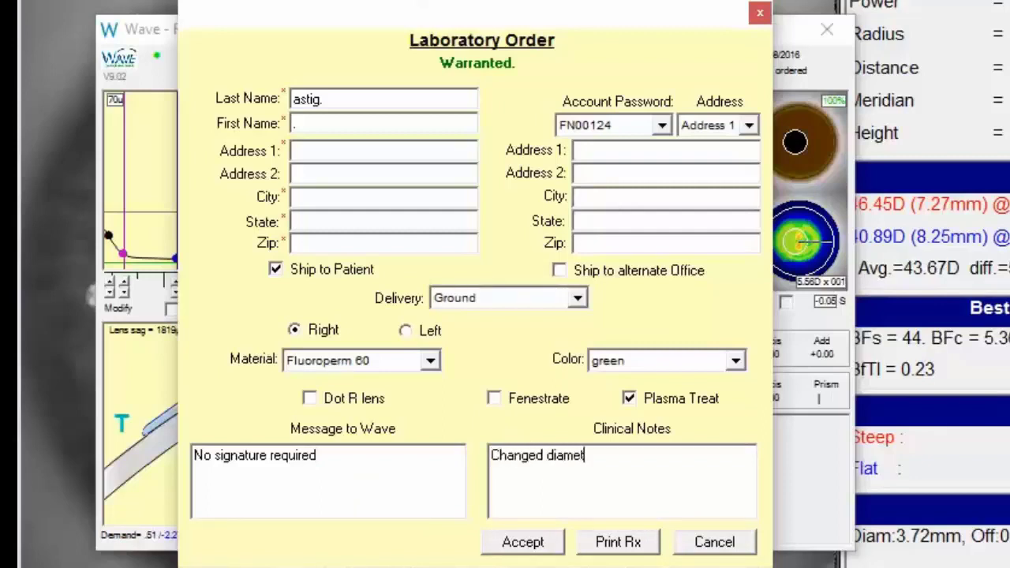
pyautogui.write('er by .5')
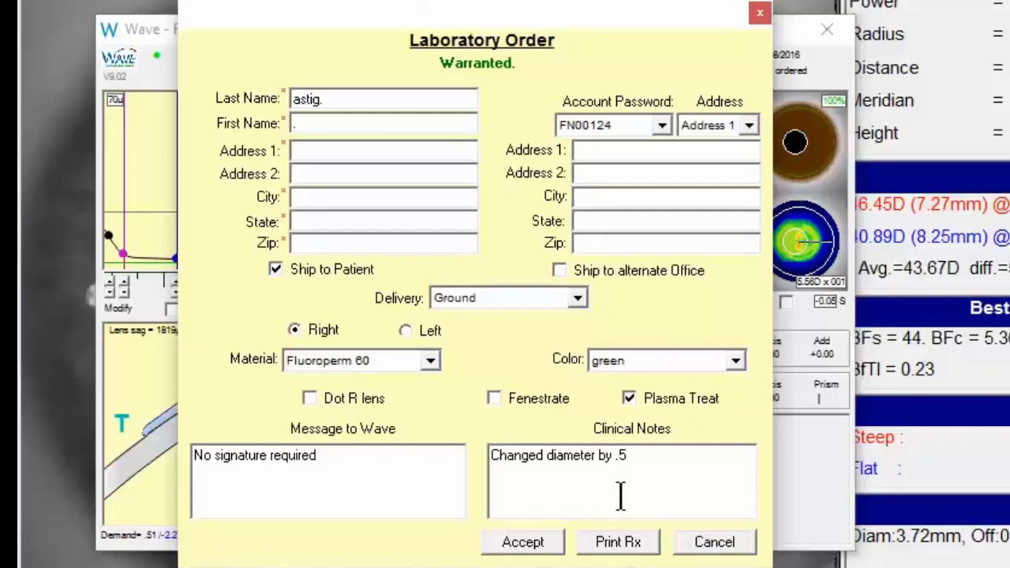
pyautogui.click(546, 545)
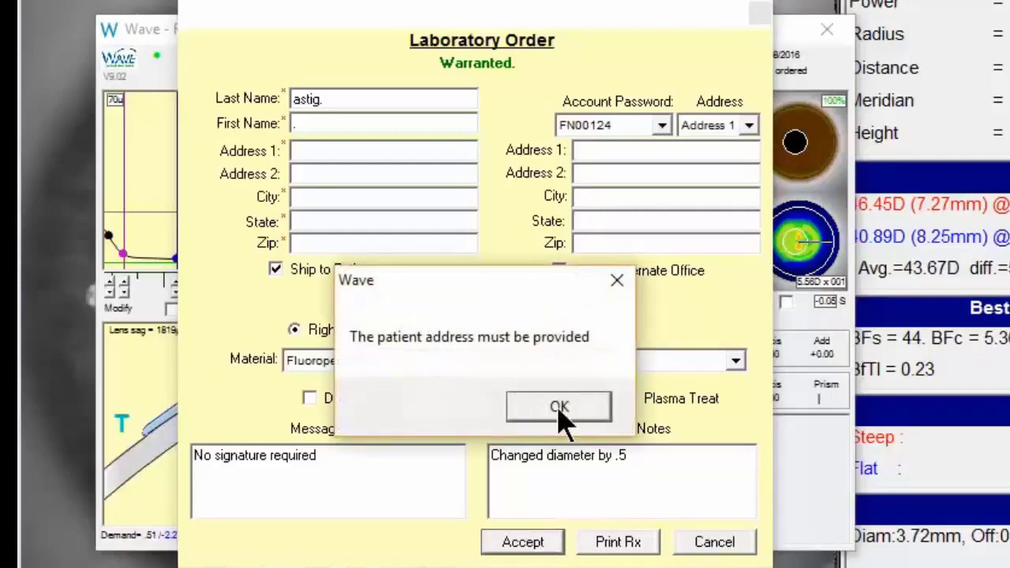
pyautogui.click(560, 408)
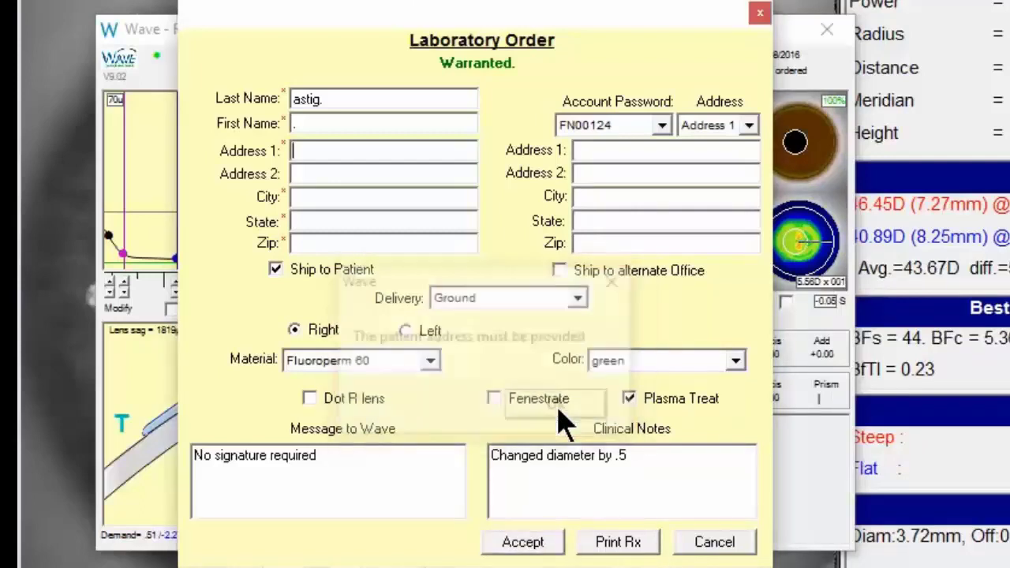